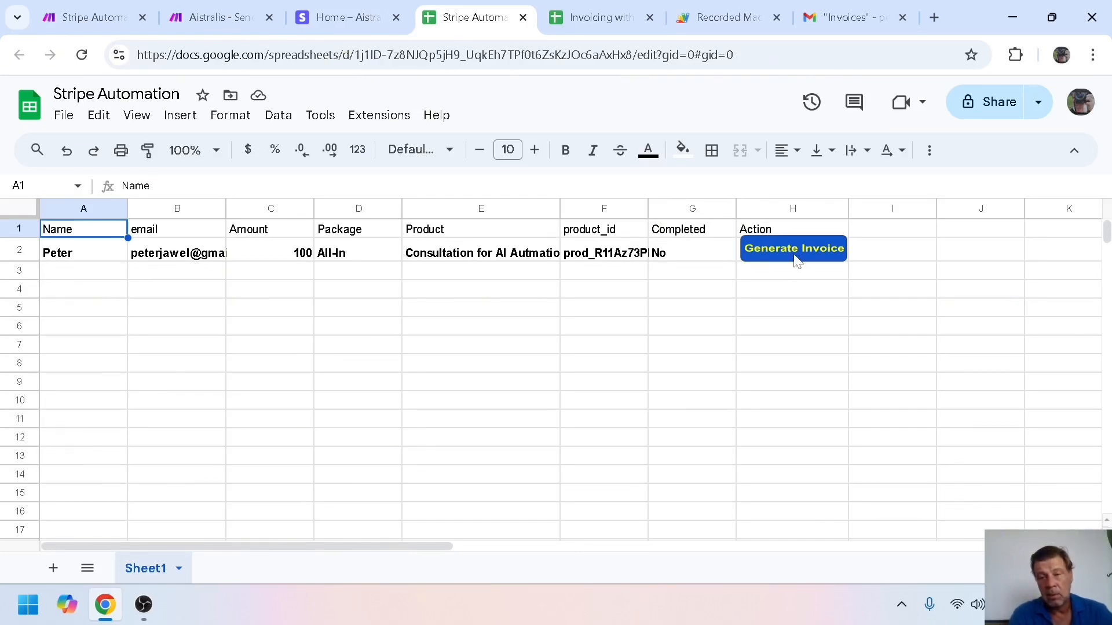
Generate an invoice from row 2 of the Stripe Automation sheet, then check Gmail's Invoices label
left_click(211, 29)
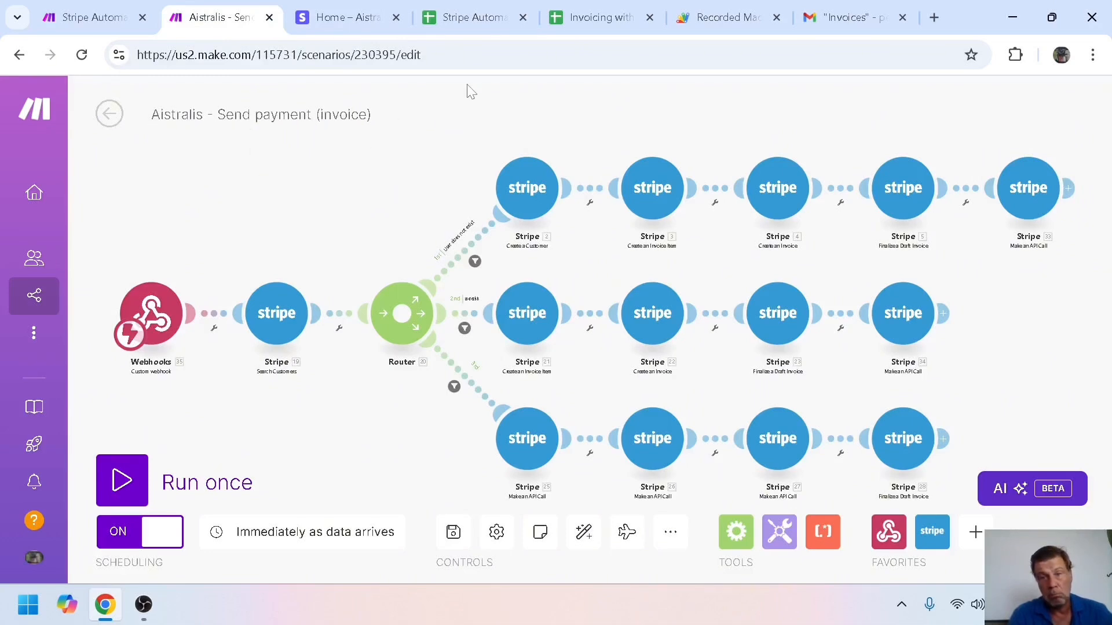
left_click(499, 19)
left_click(797, 248)
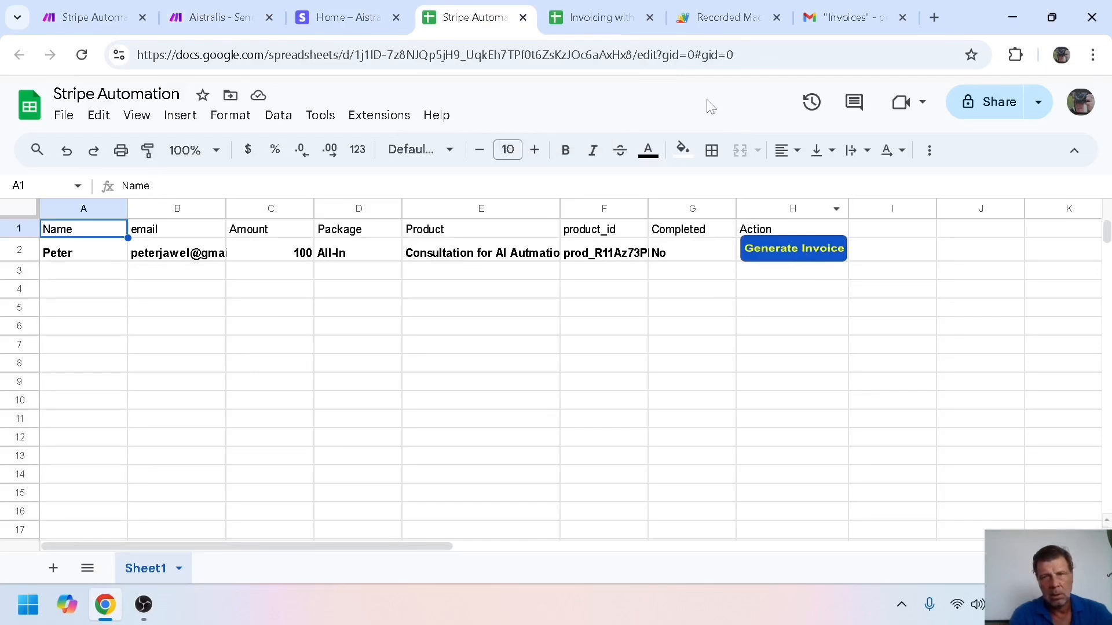
left_click(823, 18)
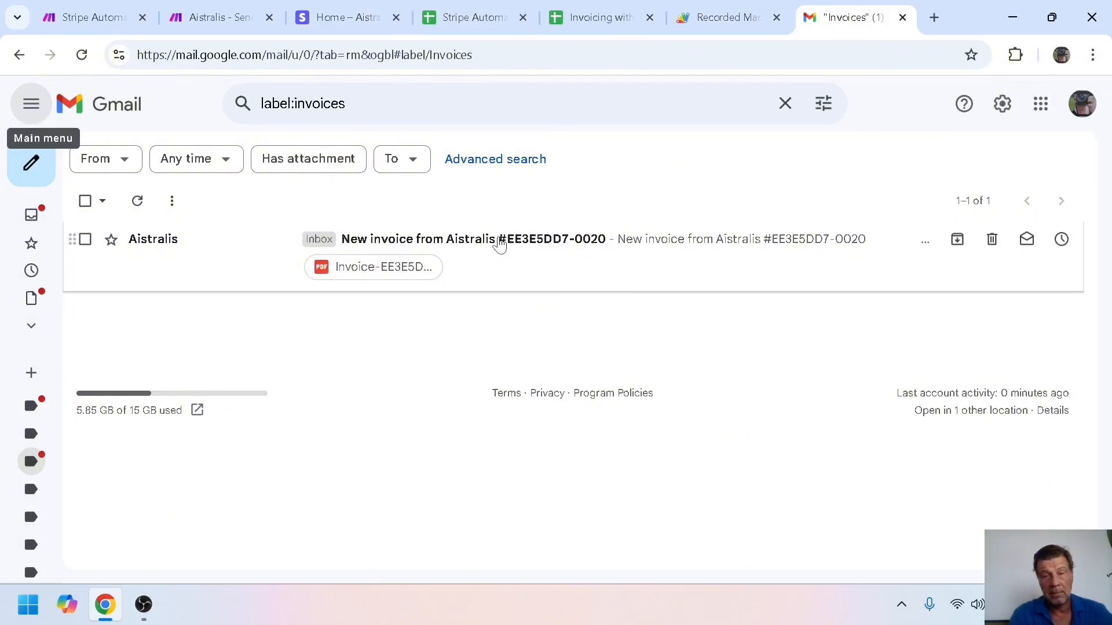
Open the Aistralis €100.00 invoice email and follow its Pay this invoice link
left_click(499, 241)
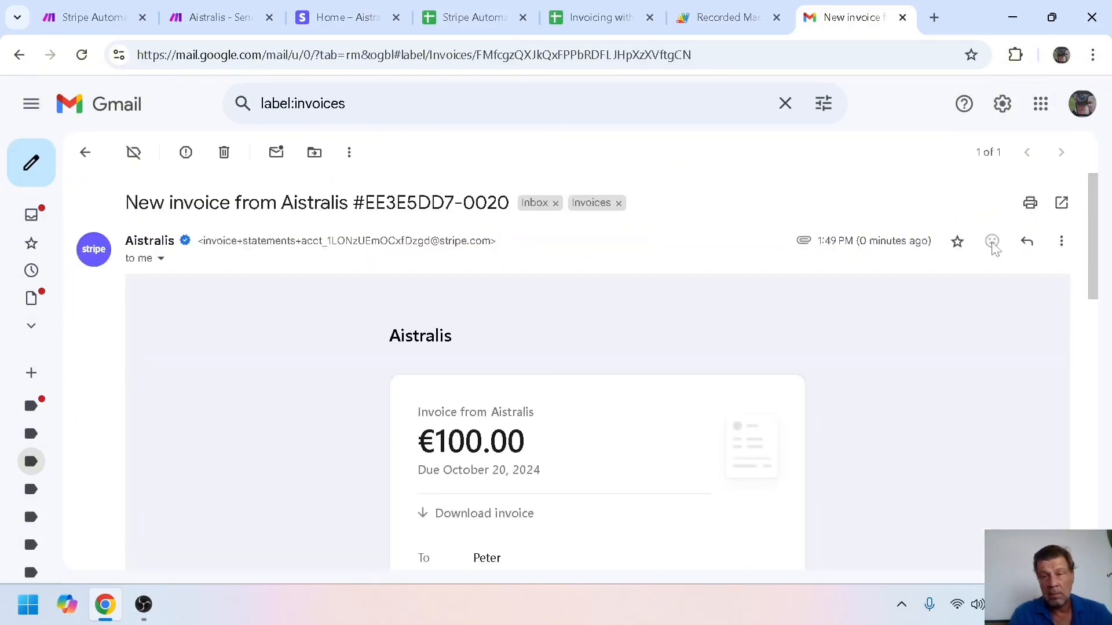
left_click_drag(1096, 196, 1099, 262)
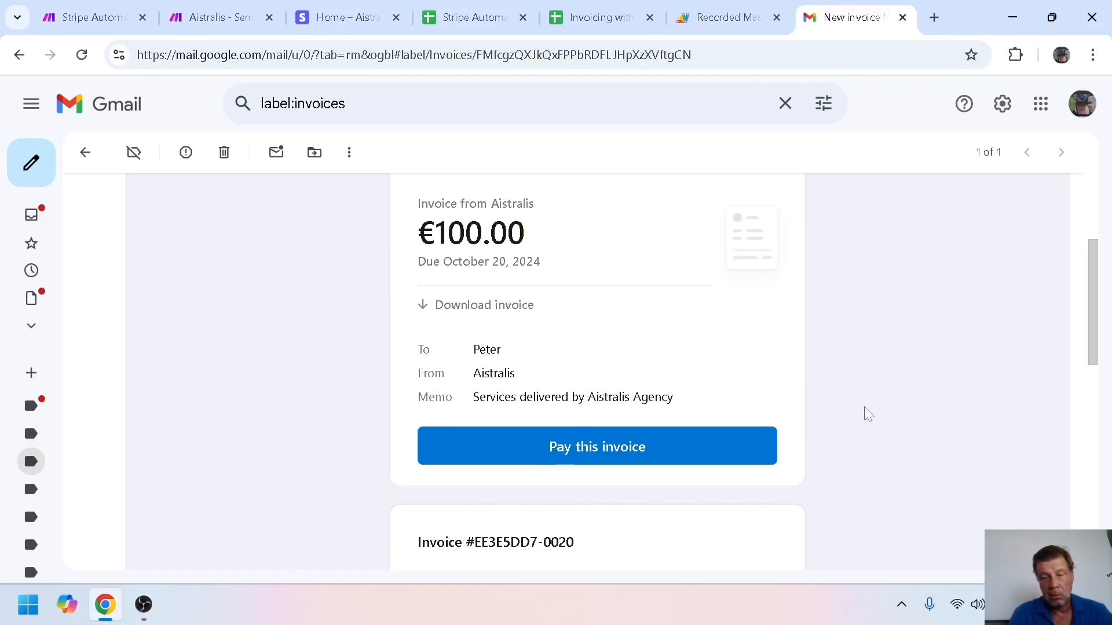
left_click(604, 447)
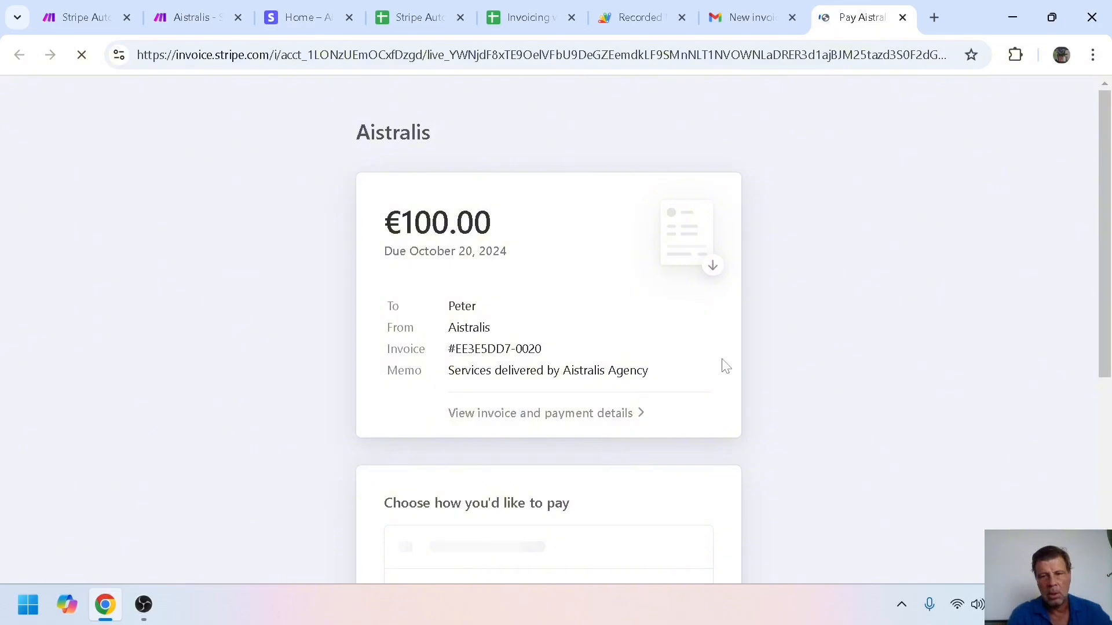
Choose Card as the payment method on the Stripe invoice page, then close that page
left_click_drag(1102, 135, 1102, 286)
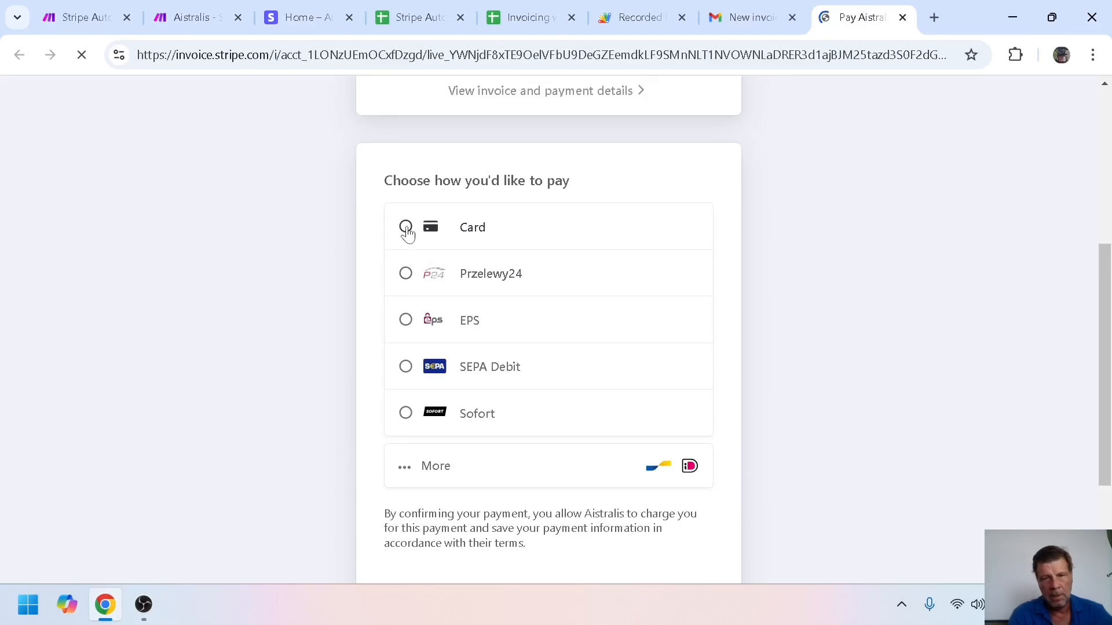
left_click(406, 227)
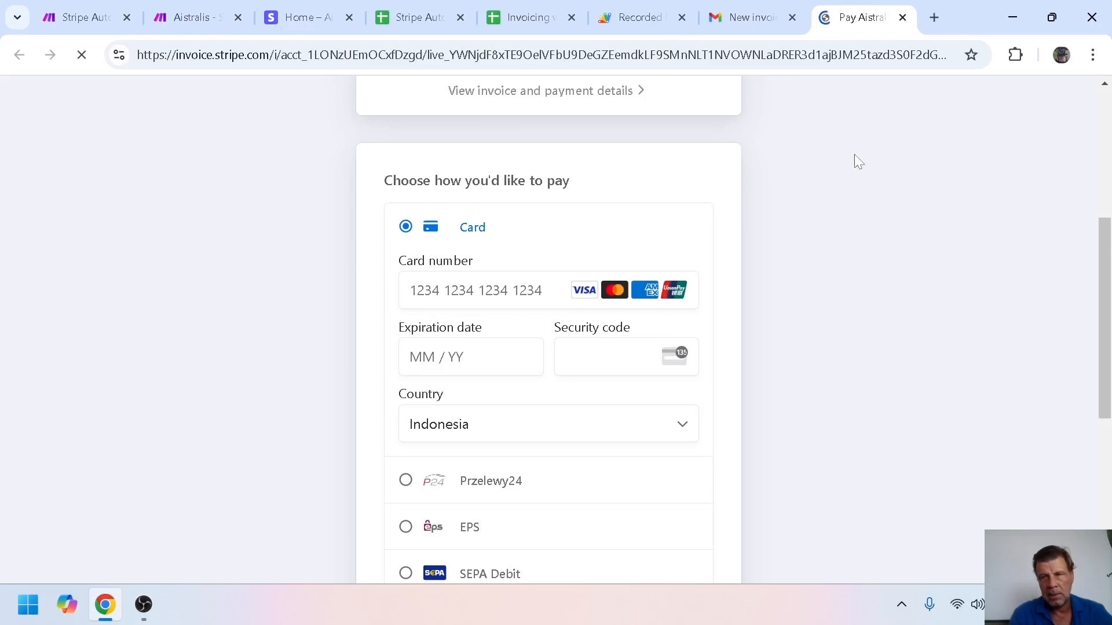
left_click(902, 17)
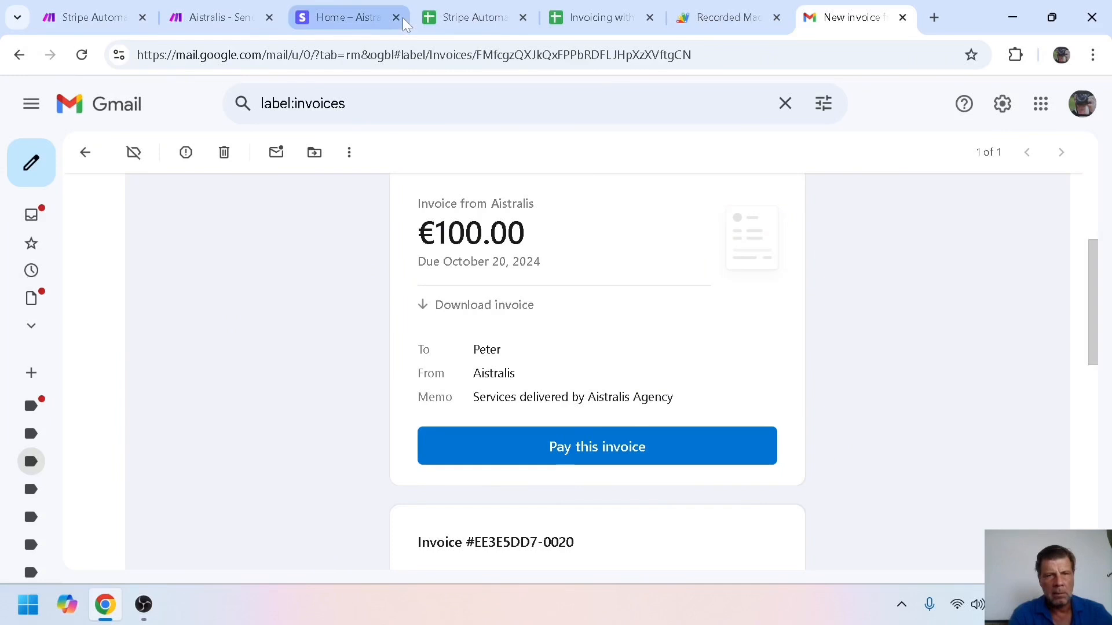
Make a Webhooks Custom webhook the first module of the Stripe Automation Pt. 1 scenario
left_click(119, 19)
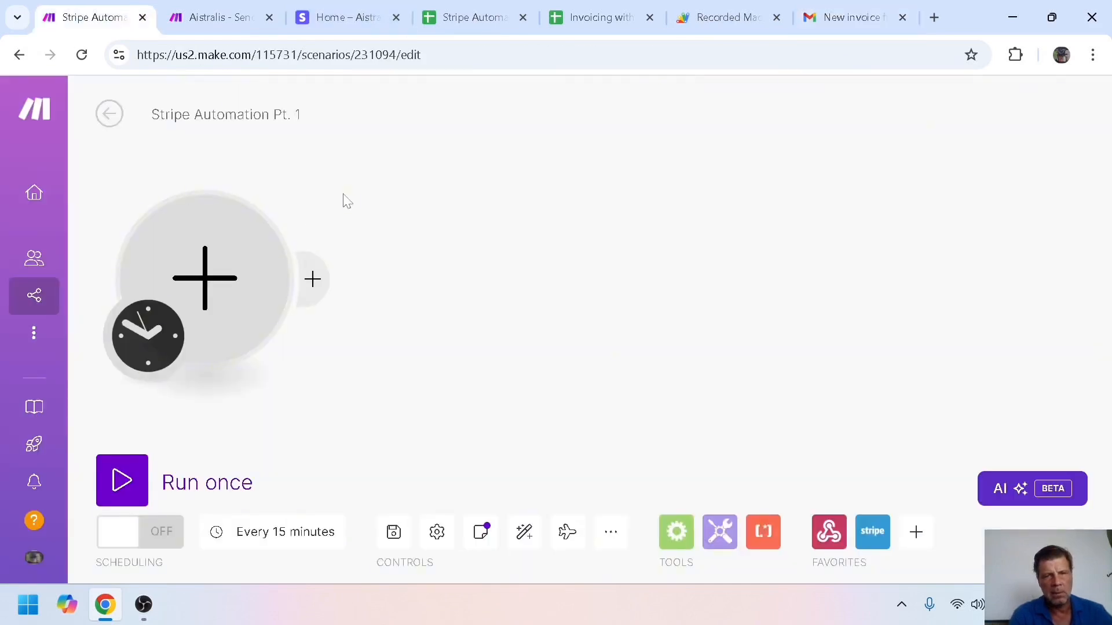
left_click(215, 285)
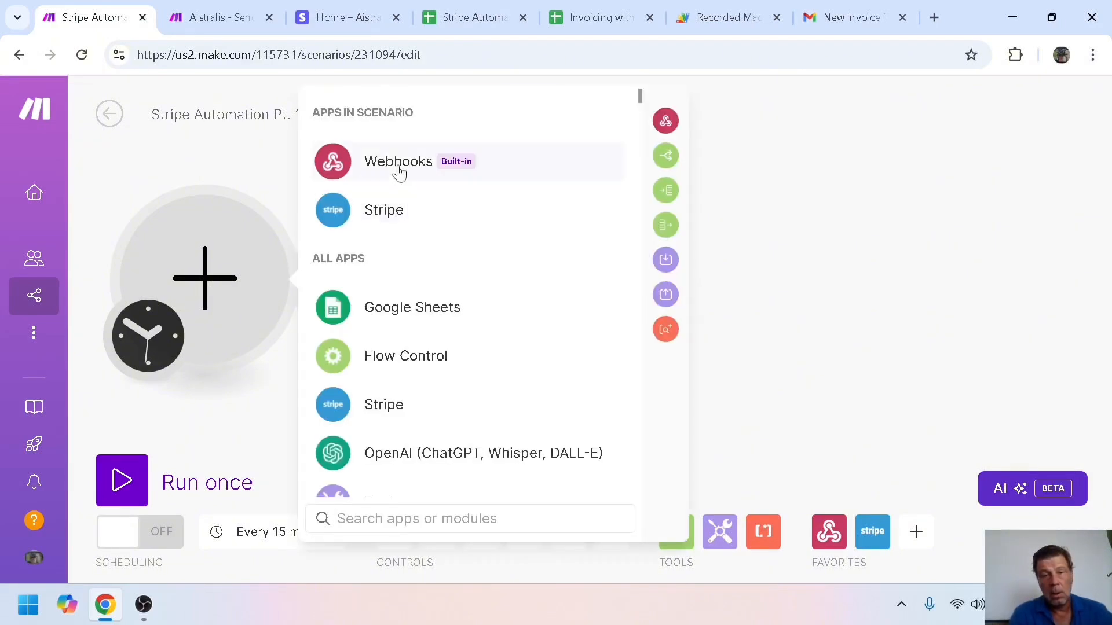
left_click(400, 168)
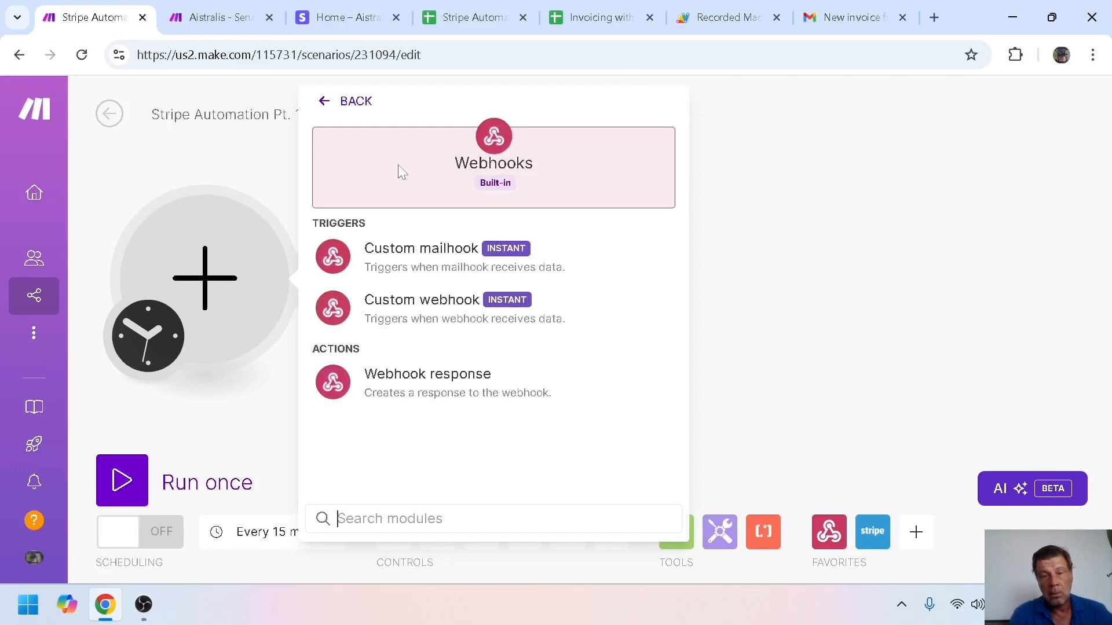
left_click(400, 313)
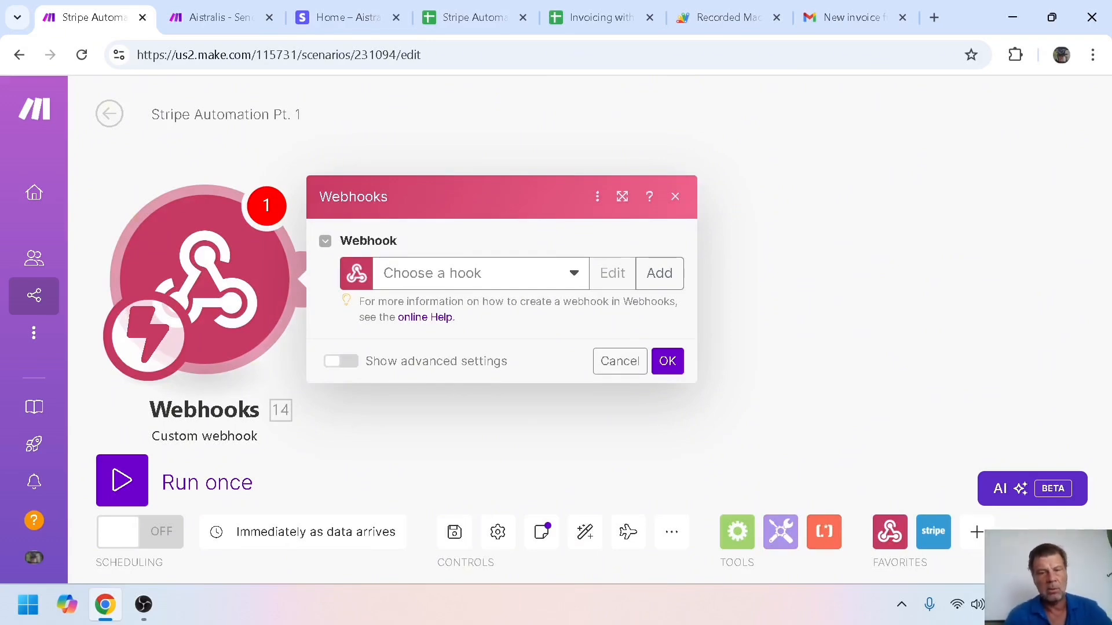
Add a new webhook named 'Trigger' and copy its address to the clipboard
left_click(649, 276)
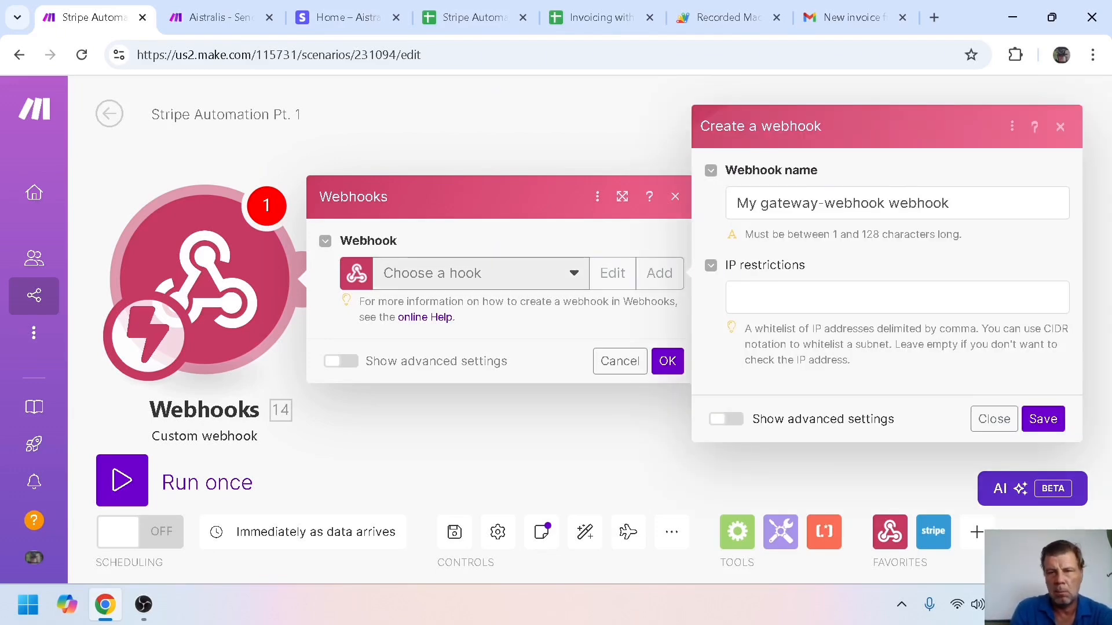
triple_click(843, 204)
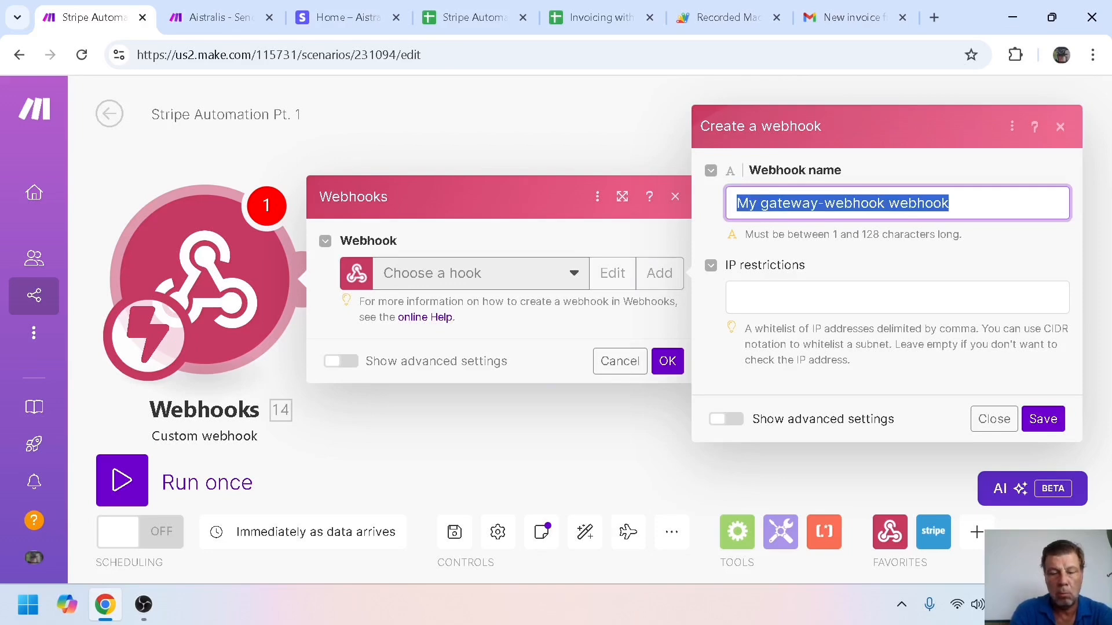
type("Trigger")
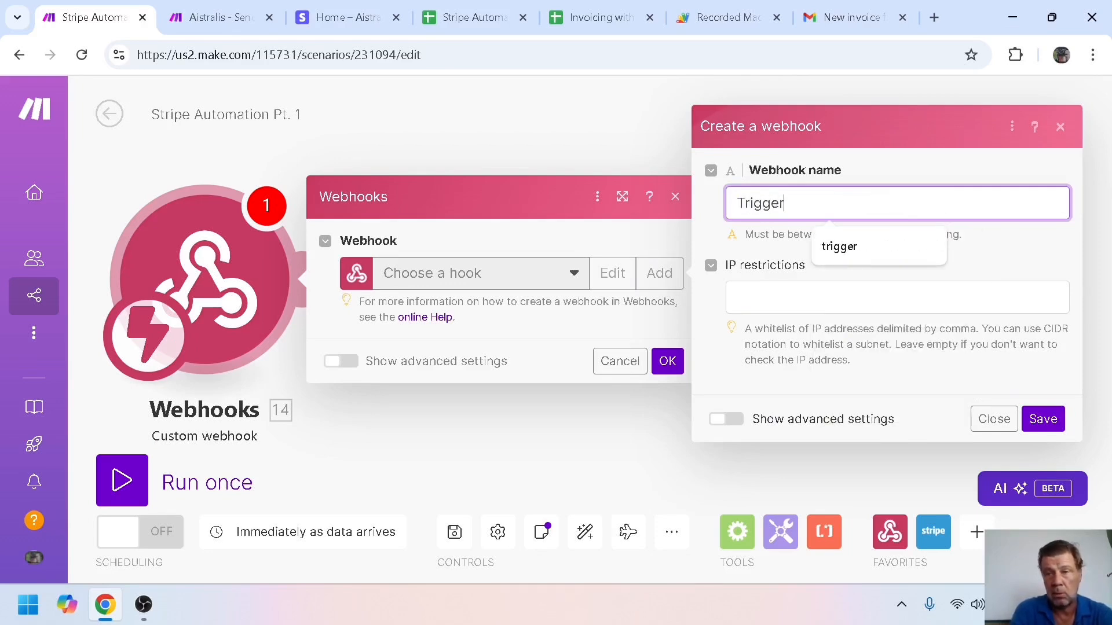
left_click(1037, 420)
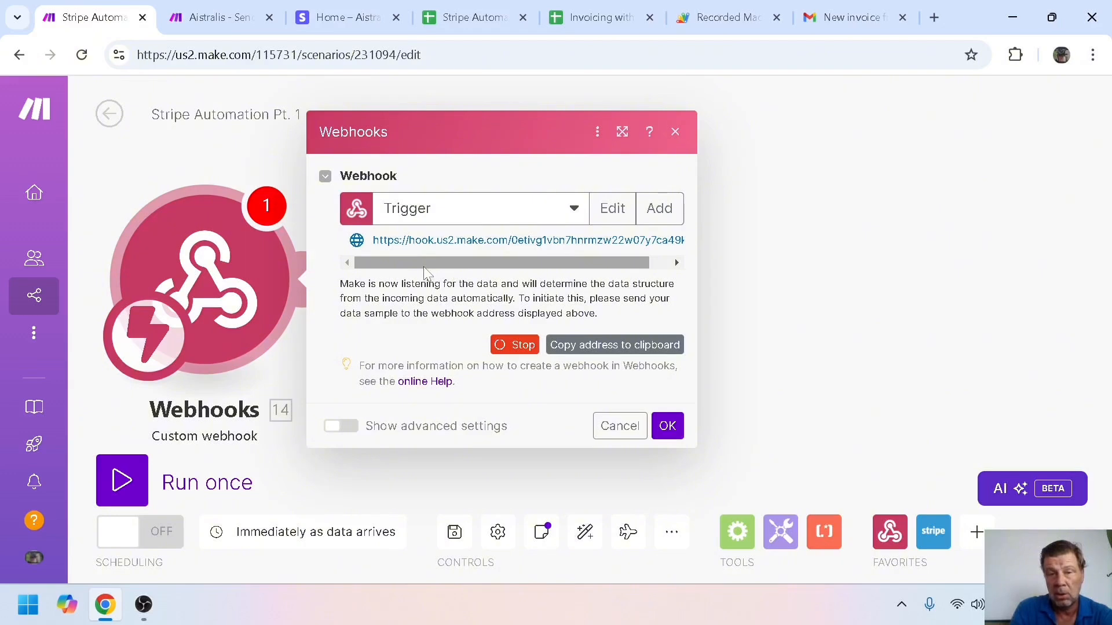
left_click(591, 354)
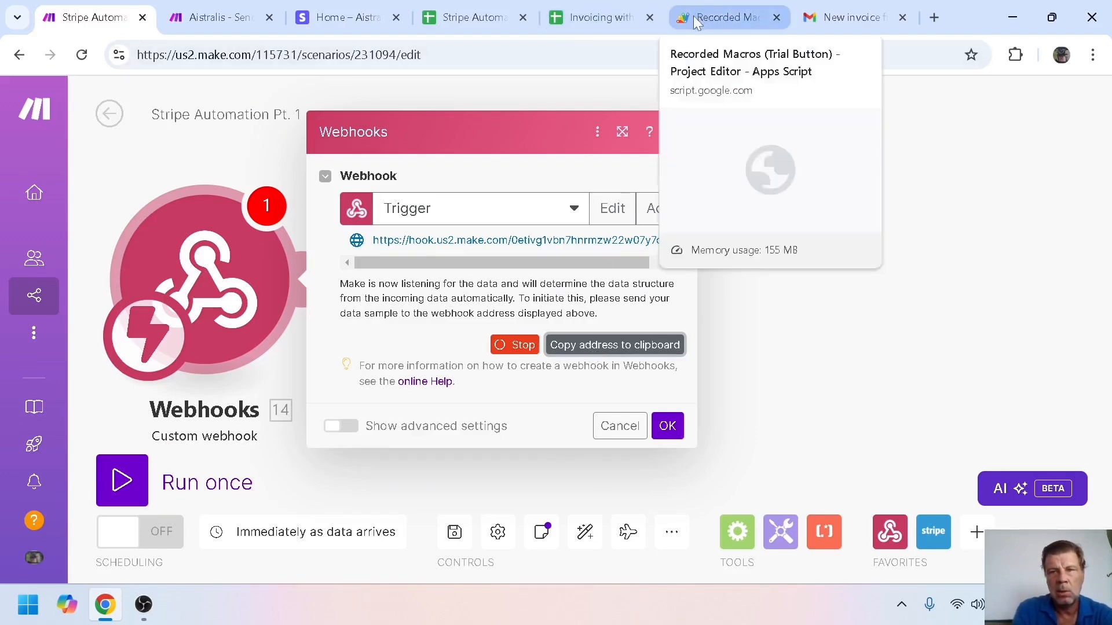
Replace the Endpoint URL on line 3 with the Trigger hook address and save the script
left_click(718, 19)
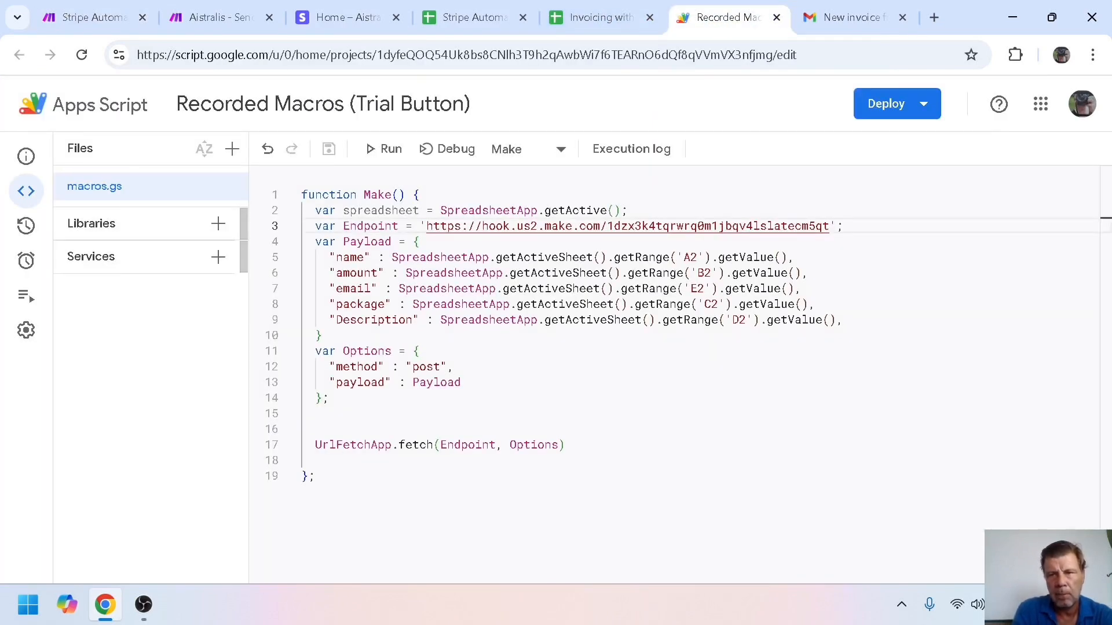
left_click_drag(830, 225, 427, 226)
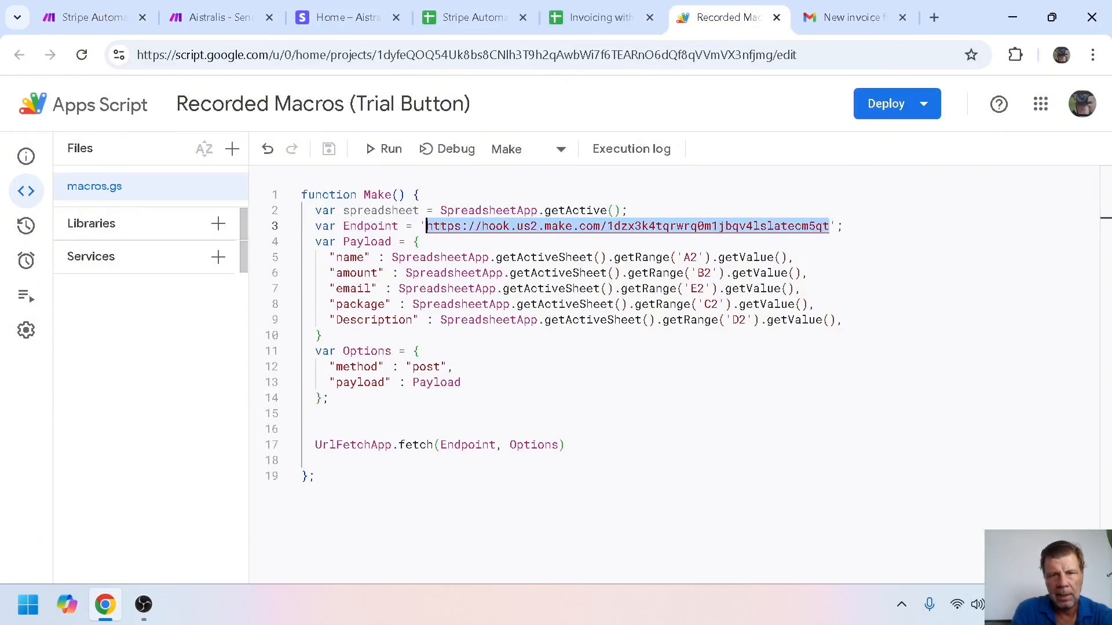
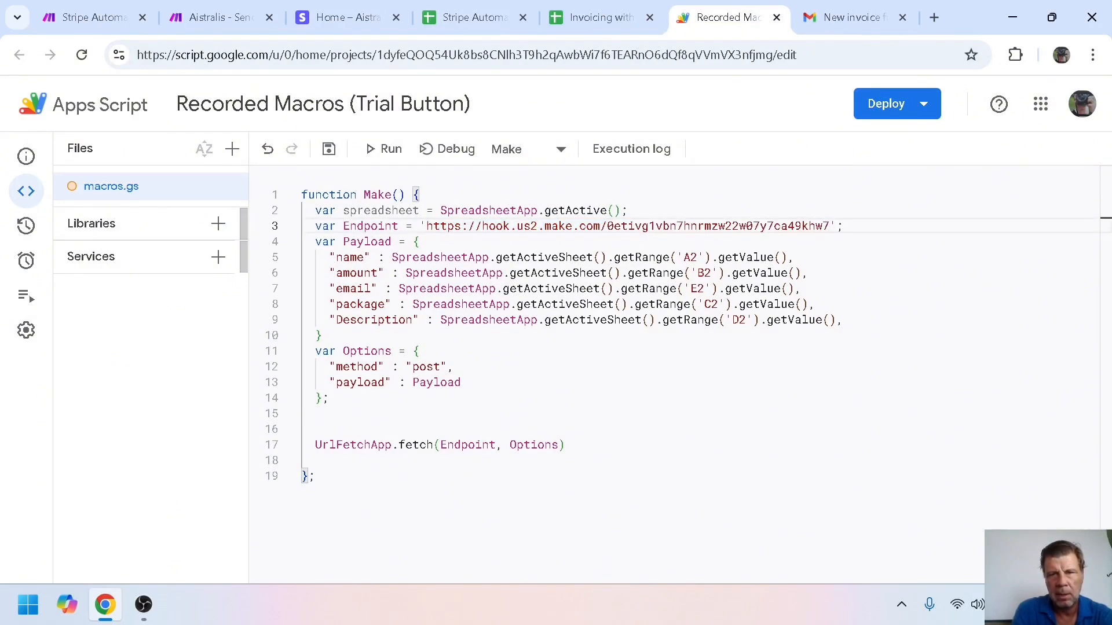
left_click(328, 149)
Glance at the Invoicing with Make spreadsheet, then return to the Stripe Automation Pt. 1 scenario
left_click(598, 23)
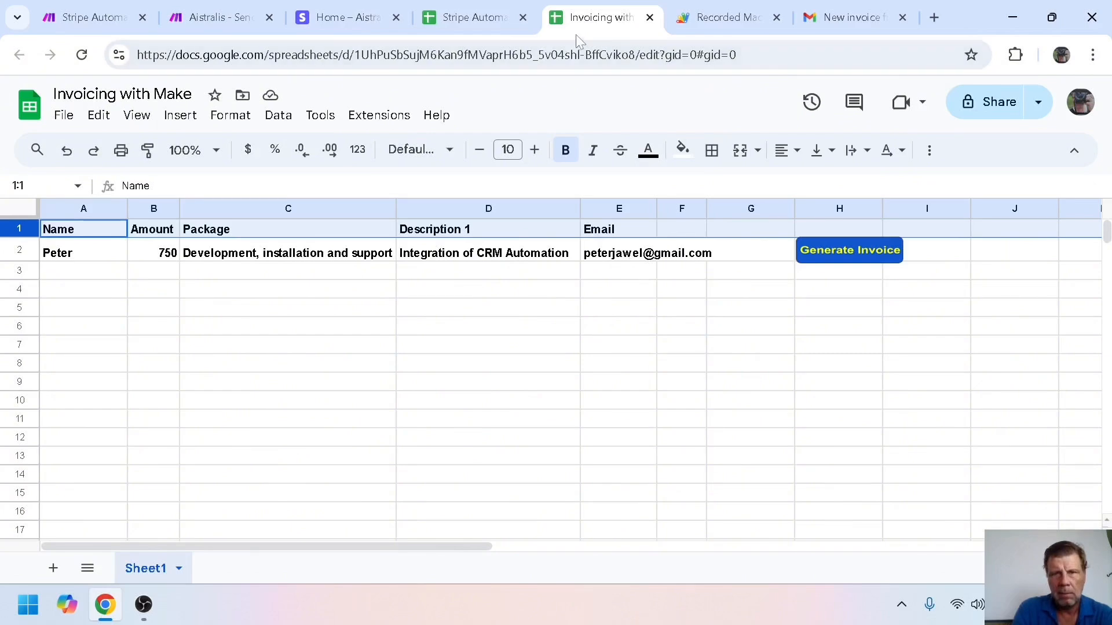
left_click(700, 20)
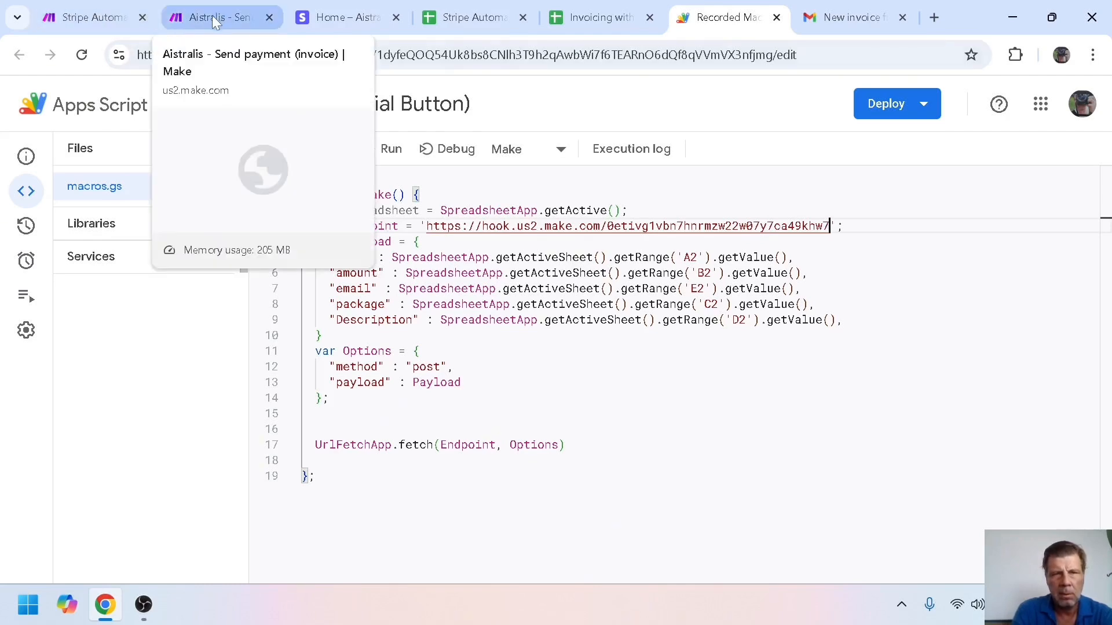
left_click(111, 19)
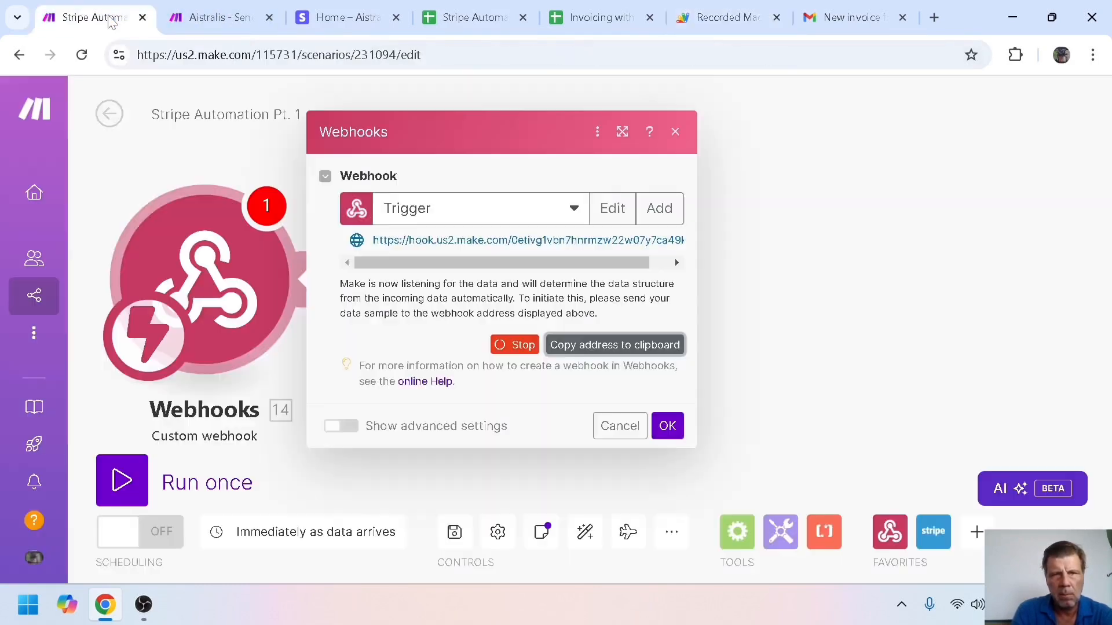
Run the scenario once and send the row 2 invoice data from the spreadsheet to the webhook
left_click(669, 425)
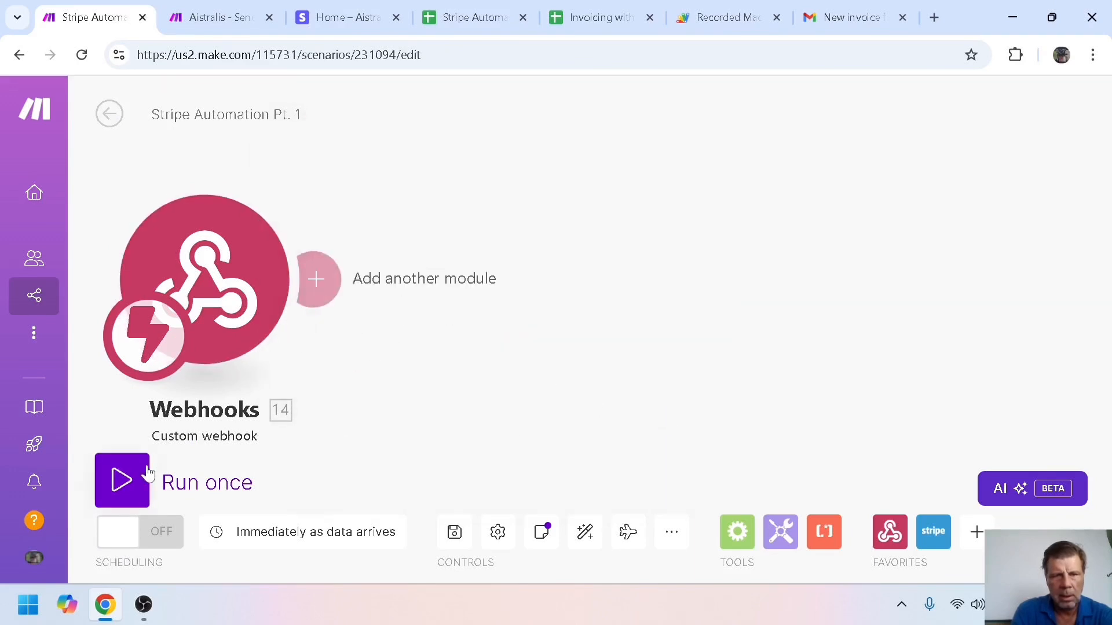
left_click(151, 472)
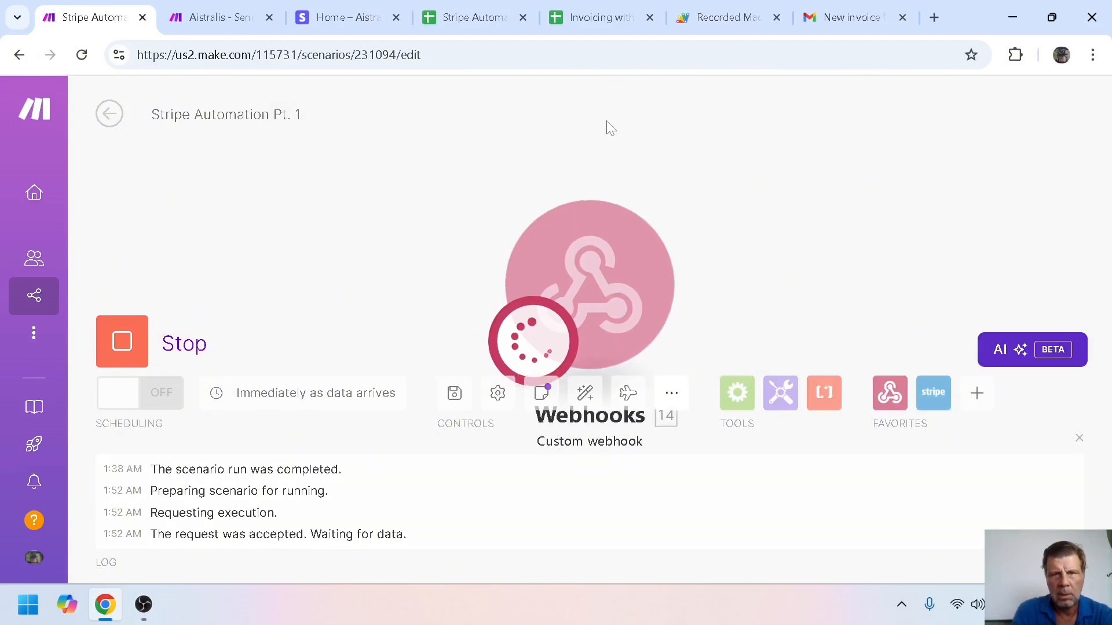
left_click(591, 15)
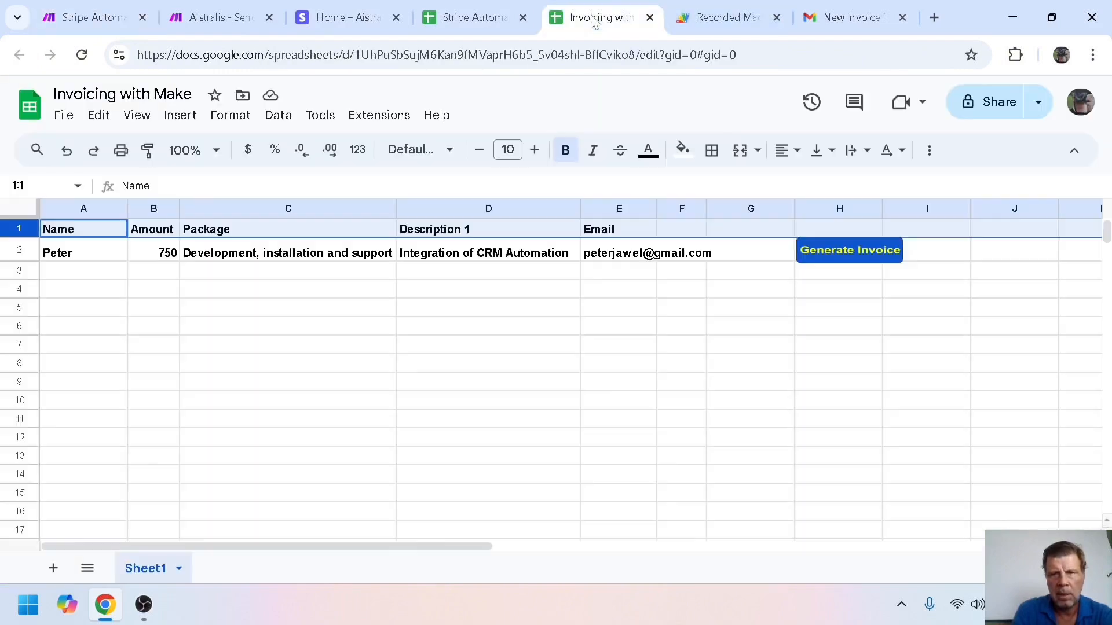
left_click(848, 252)
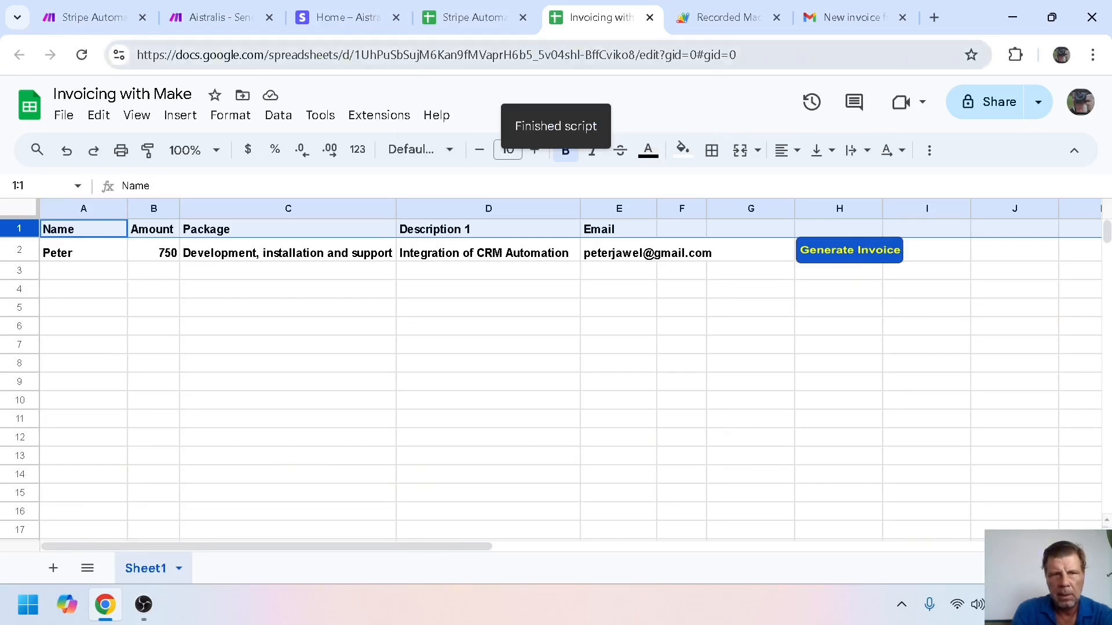
left_click(95, 26)
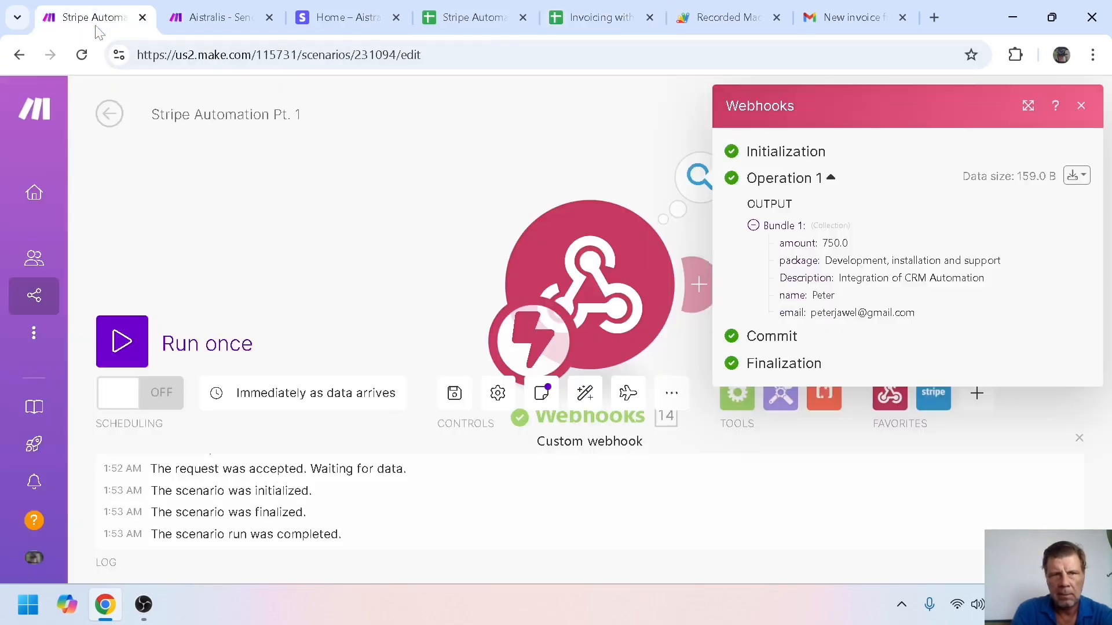
Inspect the received bundle (amount 750.0, package, description, name, email), then close the output and execution log
left_click(753, 183)
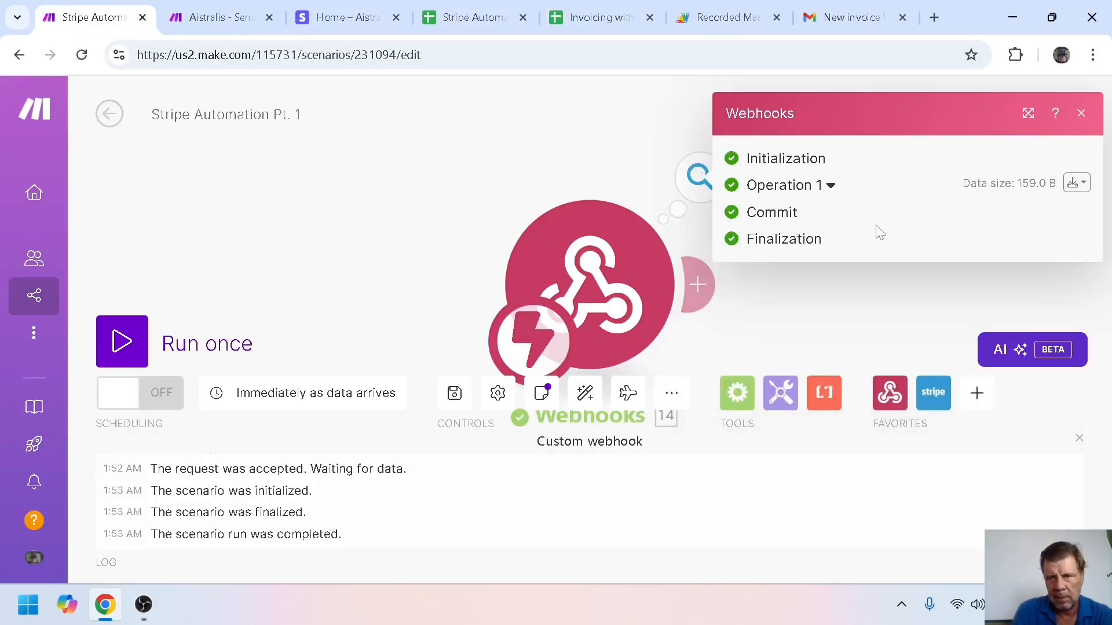
left_click(733, 187)
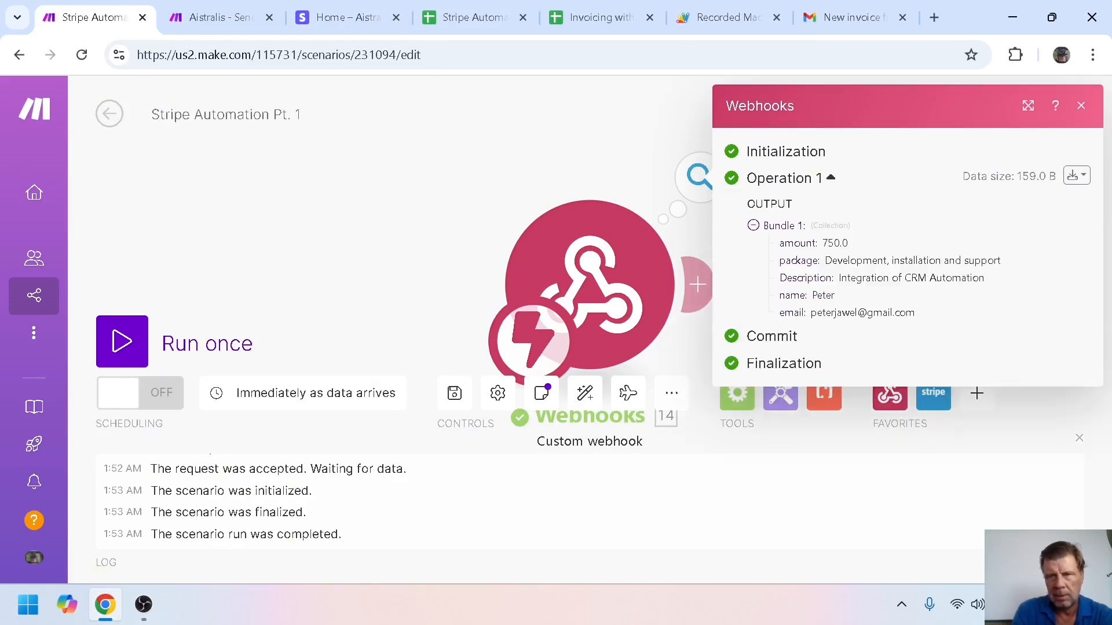
left_click(598, 158)
left_click_drag(578, 164, 403, 147)
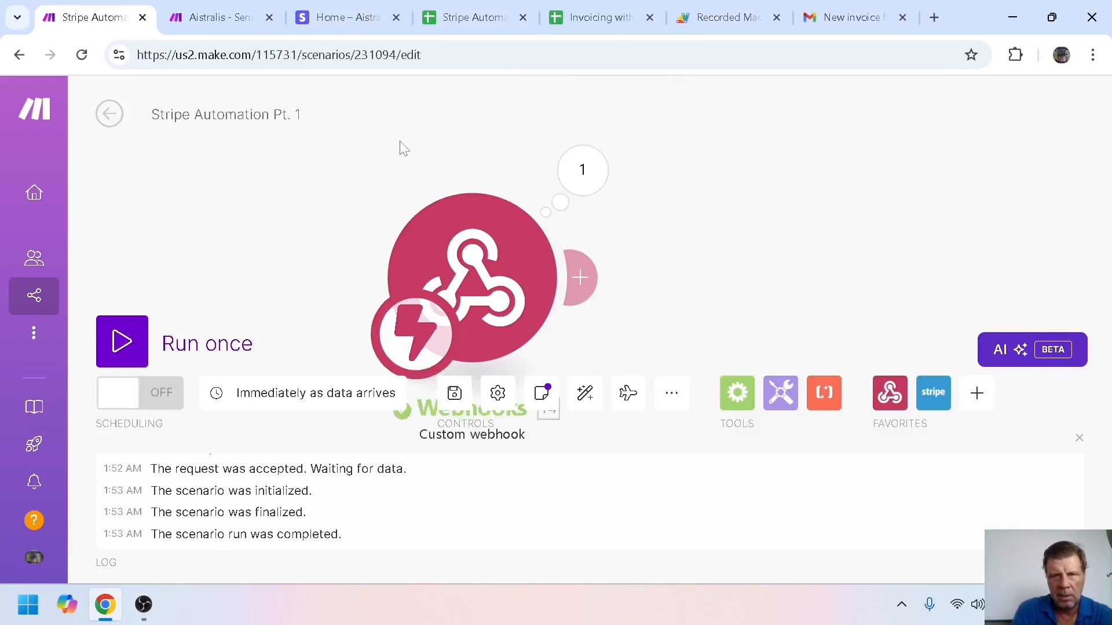
left_click(1079, 438)
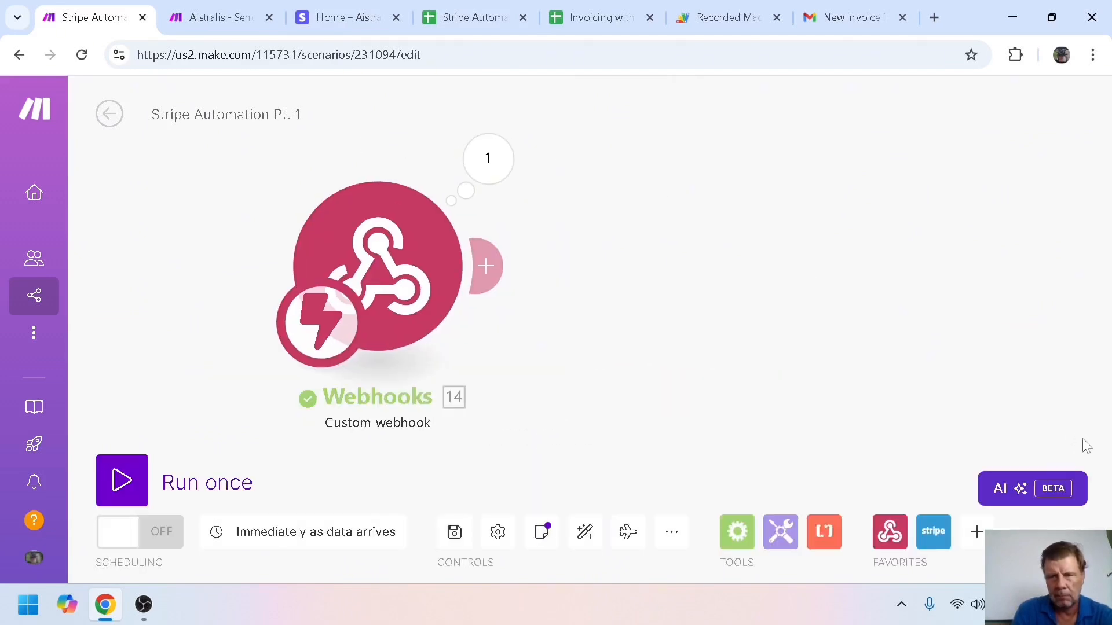
left_click(497, 272)
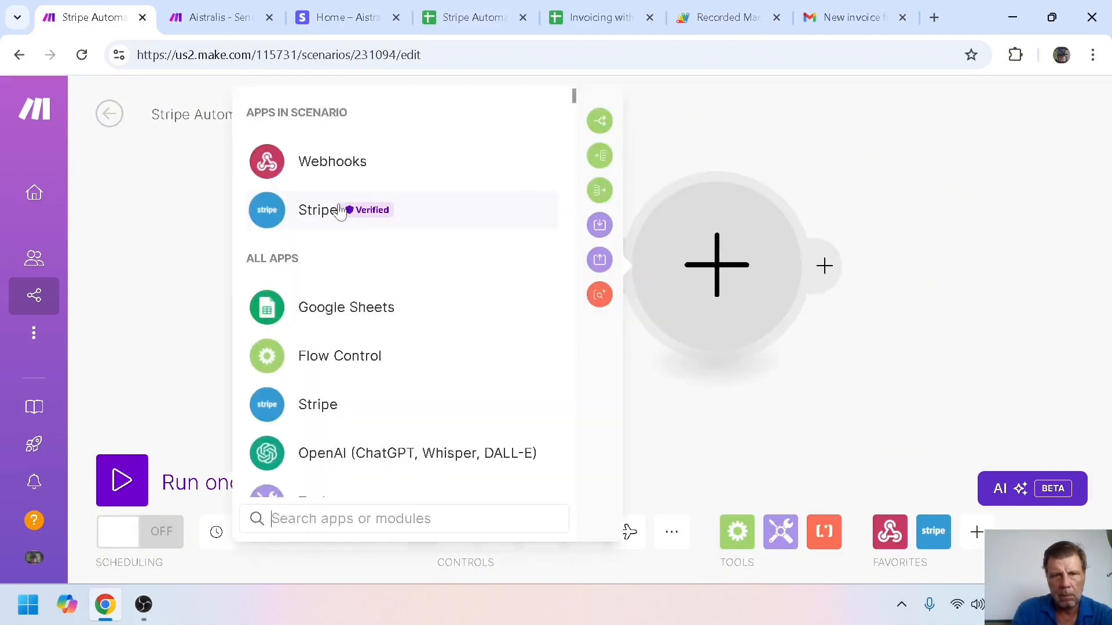
Make the new module a Stripe 'Create an Invoice' action from the Invoices group
left_click(339, 210)
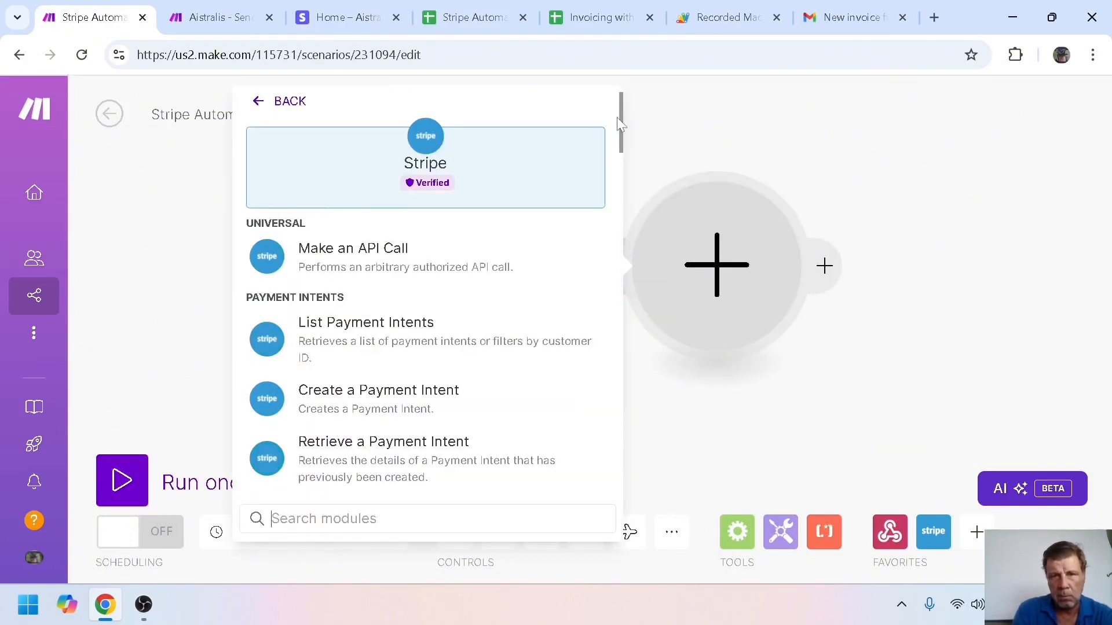
left_click_drag(622, 123, 635, 222)
left_click_drag(640, 253, 648, 370)
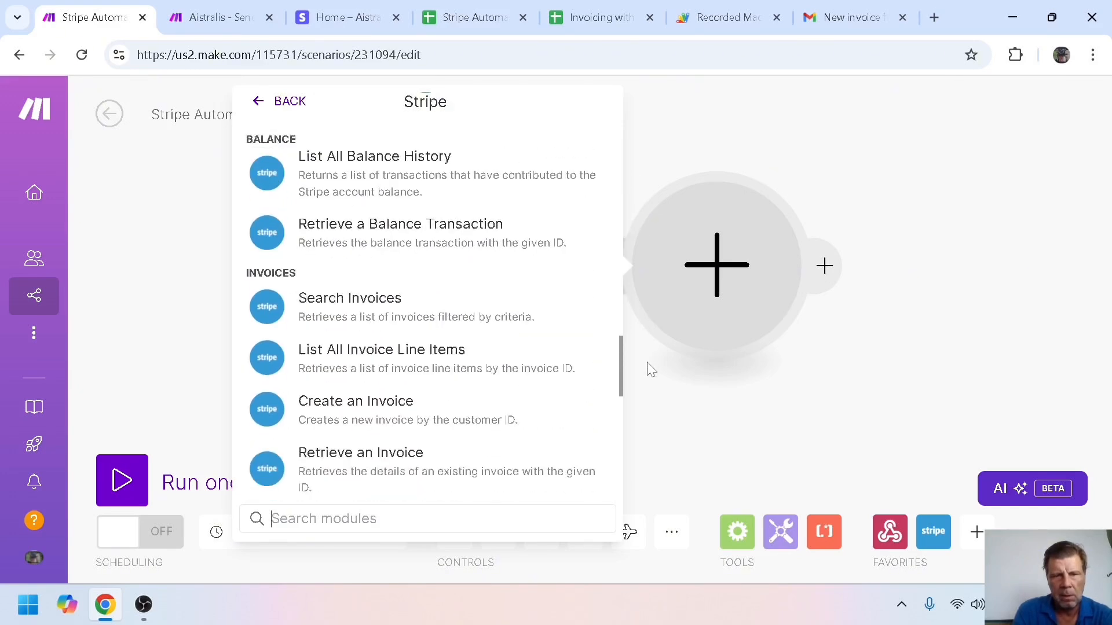
left_click(373, 410)
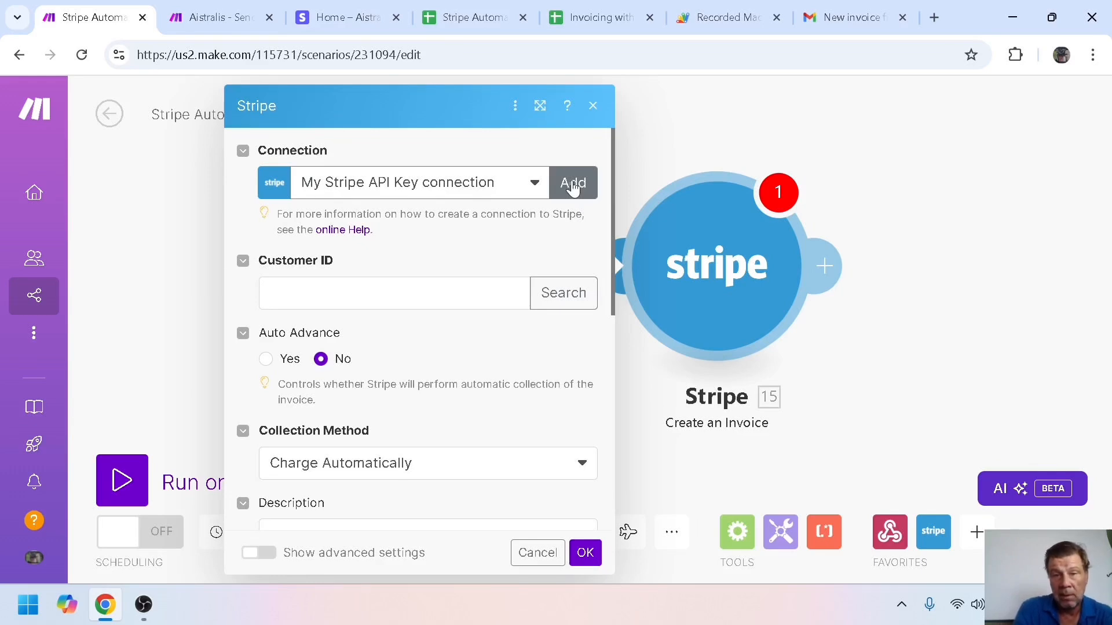
Start a new Stripe connection of type Stripe API Key, then switch to the Stripe dashboard
left_click(572, 185)
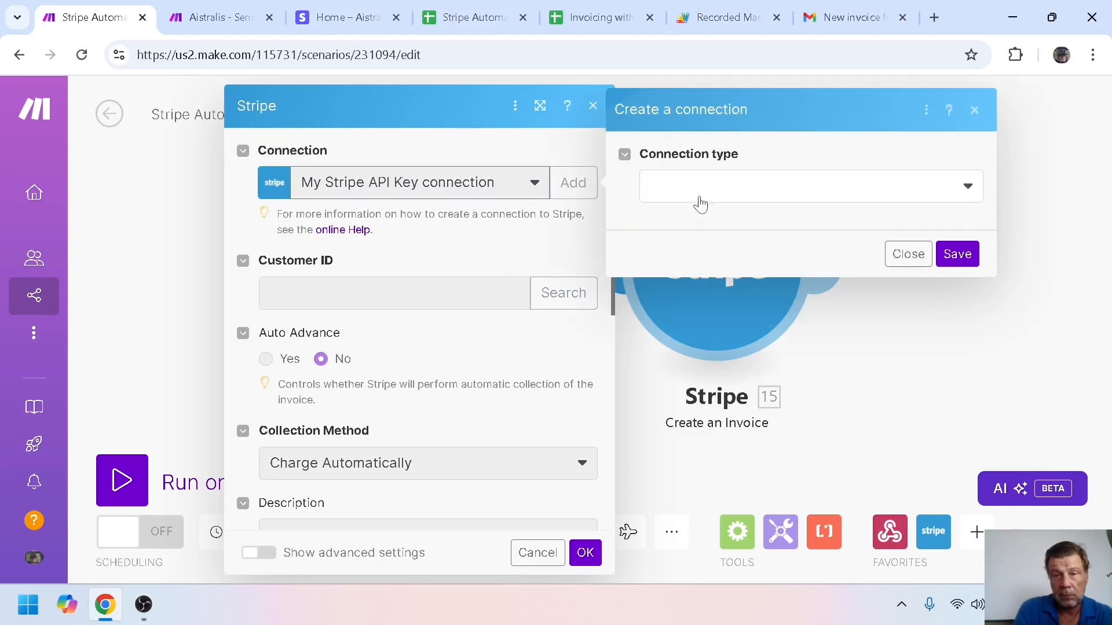
left_click(702, 194)
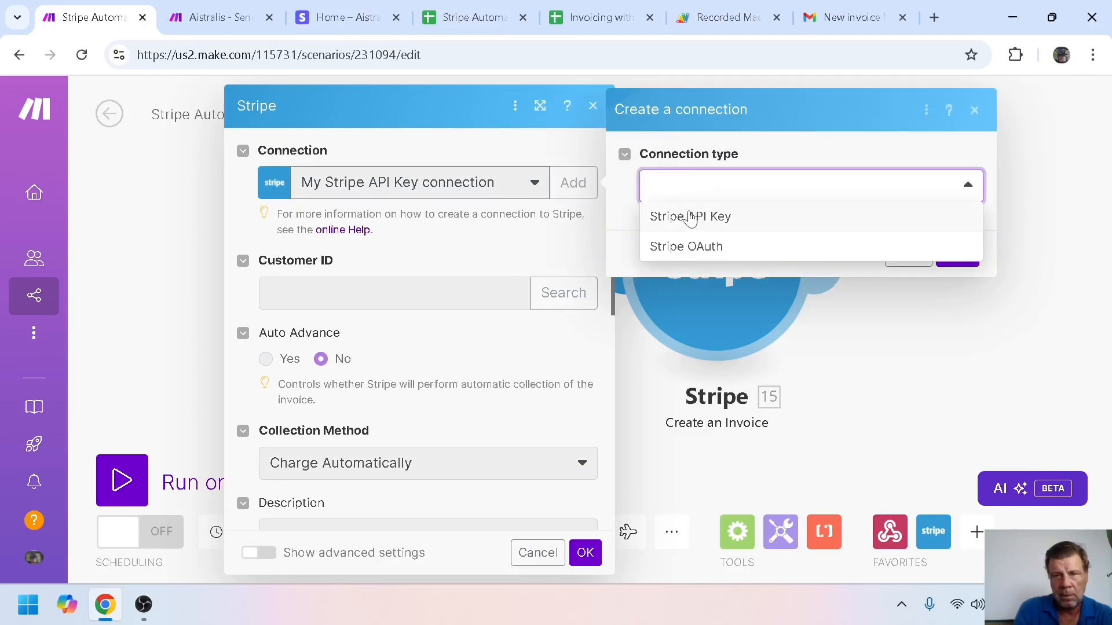
left_click(690, 218)
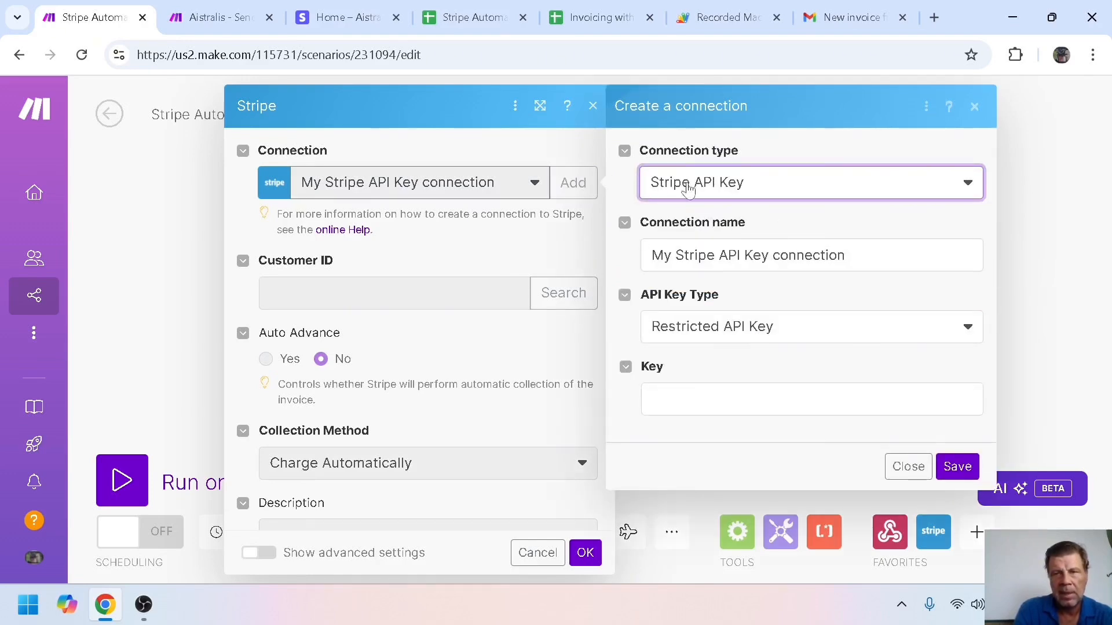
left_click(332, 24)
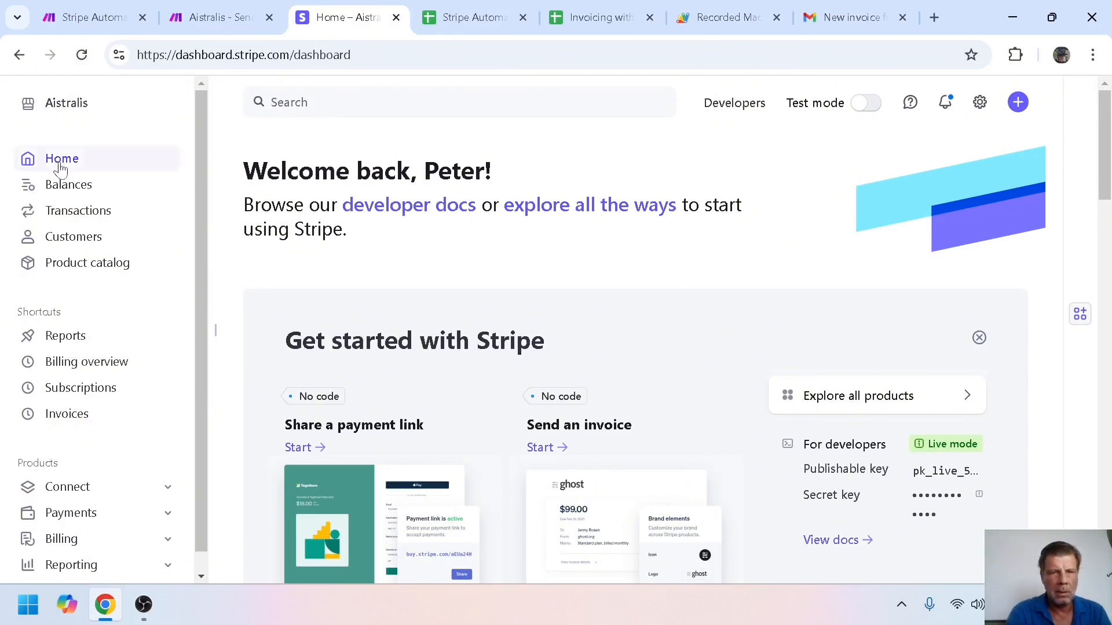
View the standard keys on Stripe's Developers API keys page, then go back to Make
left_click(722, 112)
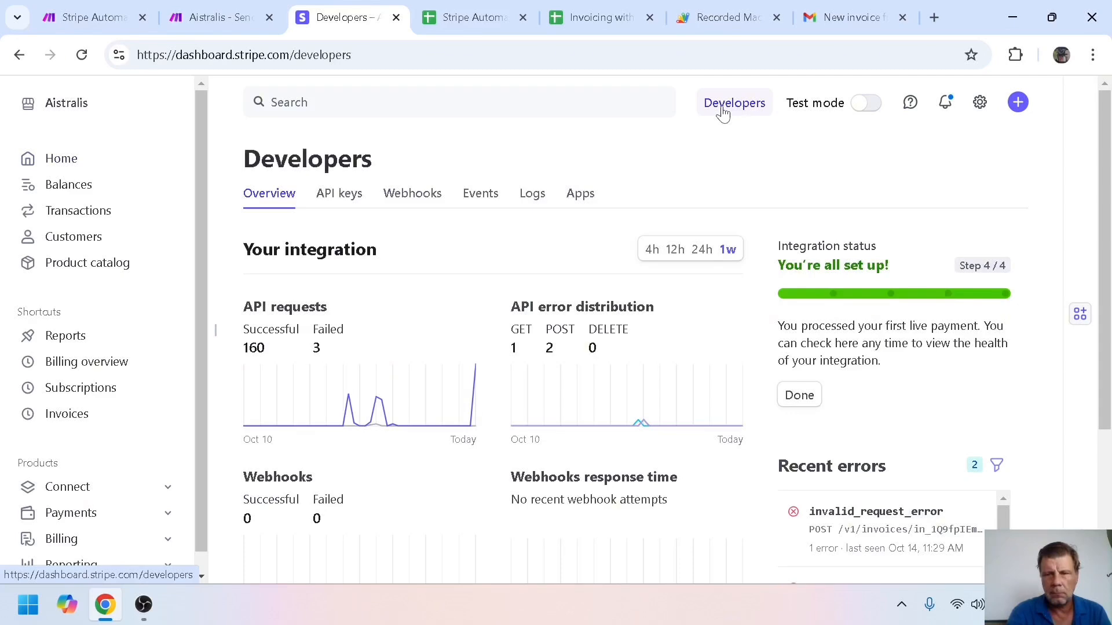
left_click(336, 200)
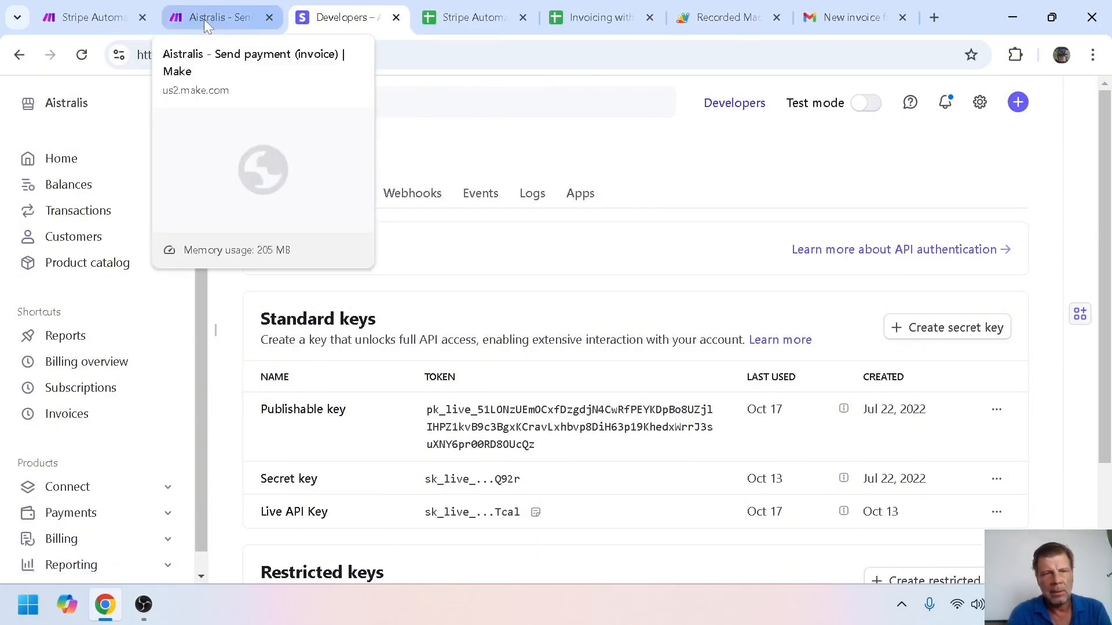
left_click(100, 16)
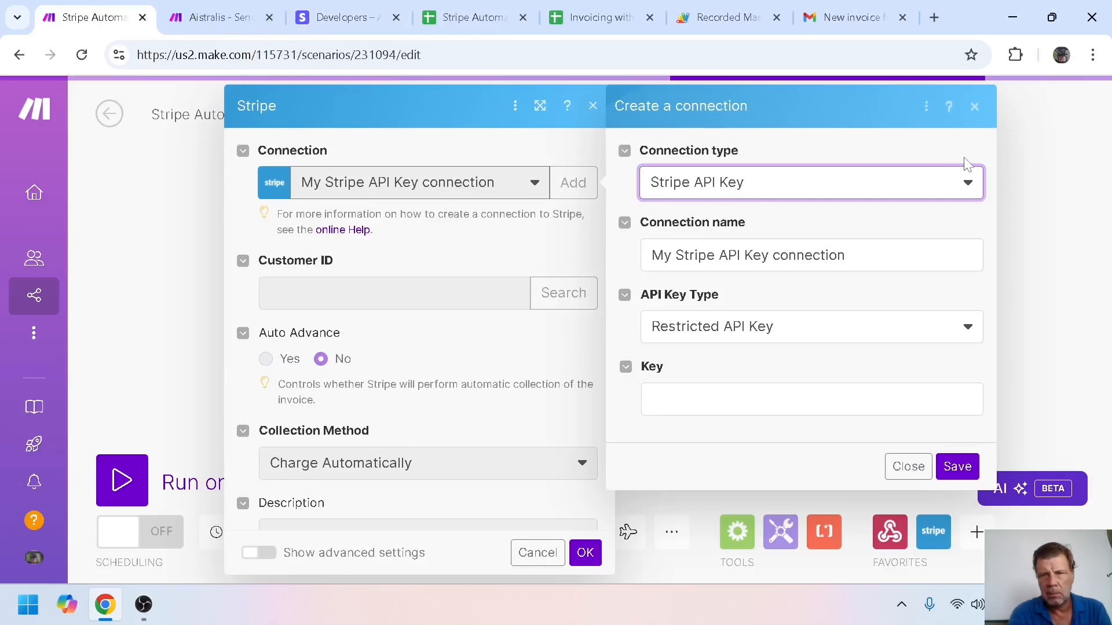
Discard the new connection, use the existing Stripe Live API connection, and save the invoice module
left_click(978, 107)
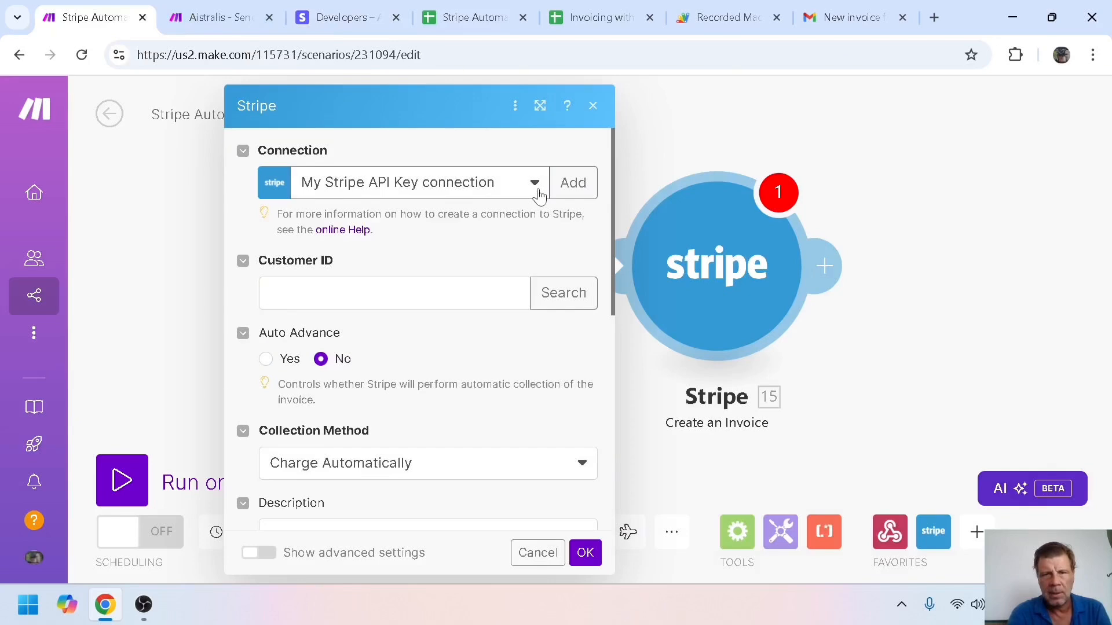
left_click(536, 185)
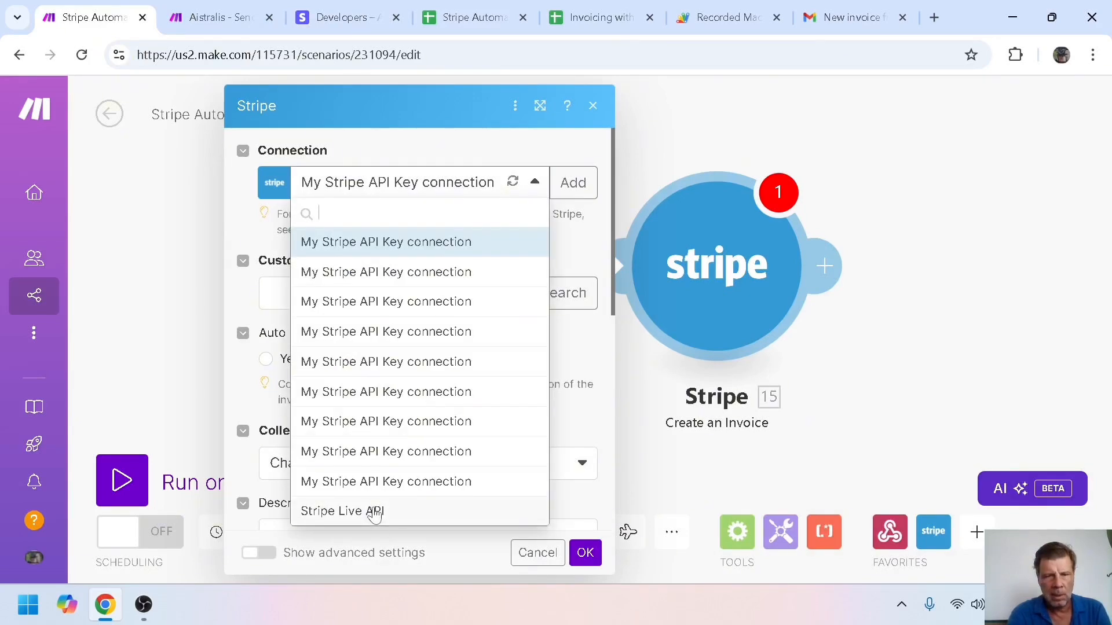
left_click(375, 512)
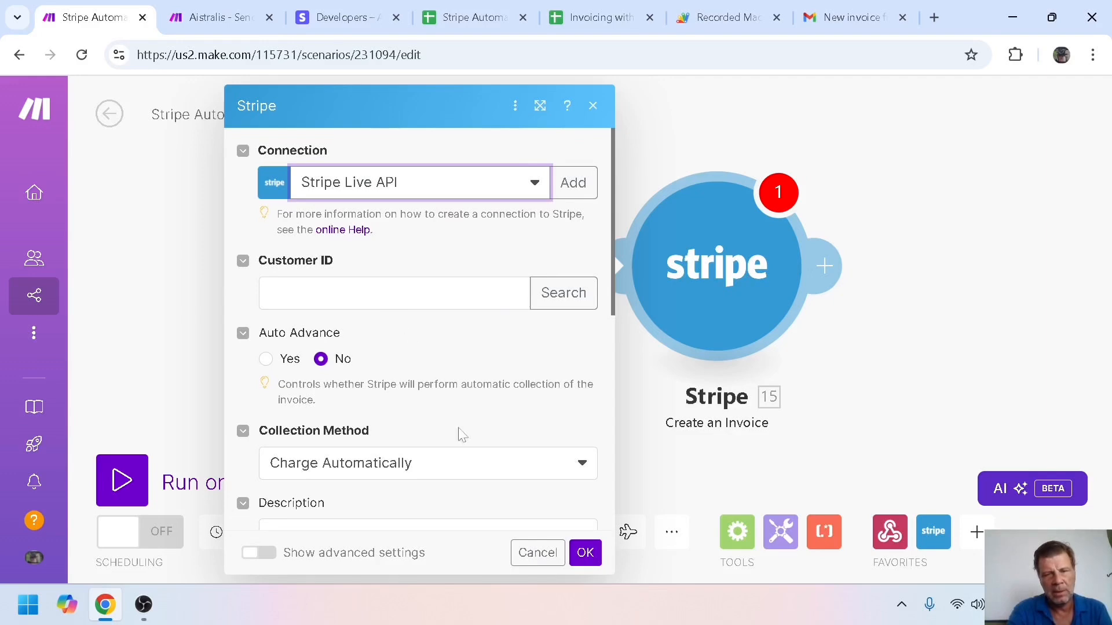
left_click(536, 553)
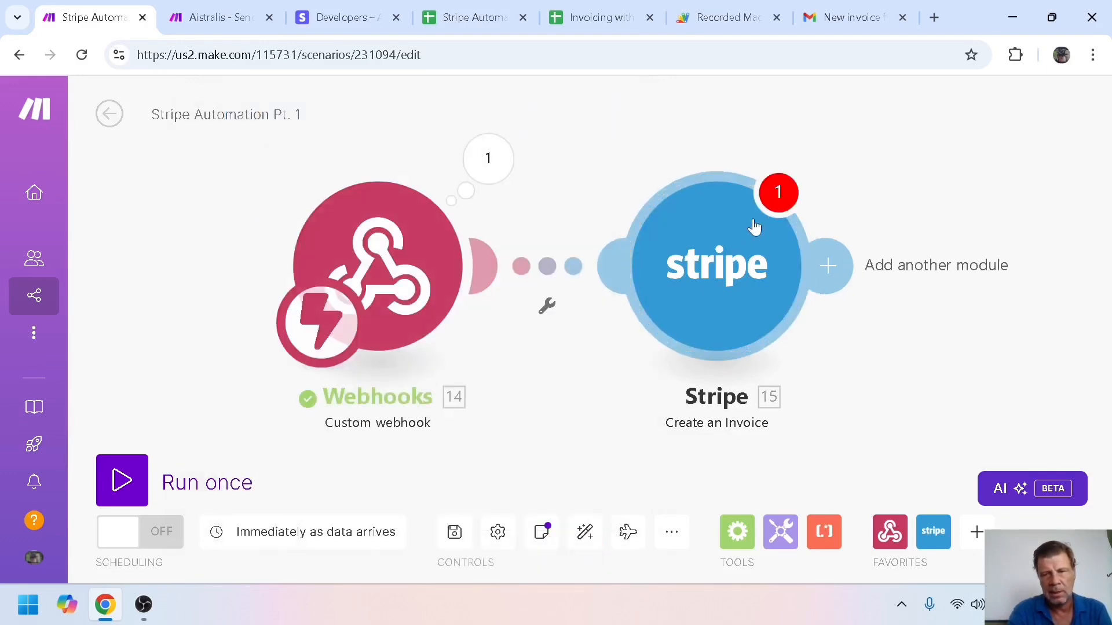
Delete the Create an Invoice module and add a Stripe Create a Customer module after the webhook
right_click(733, 237)
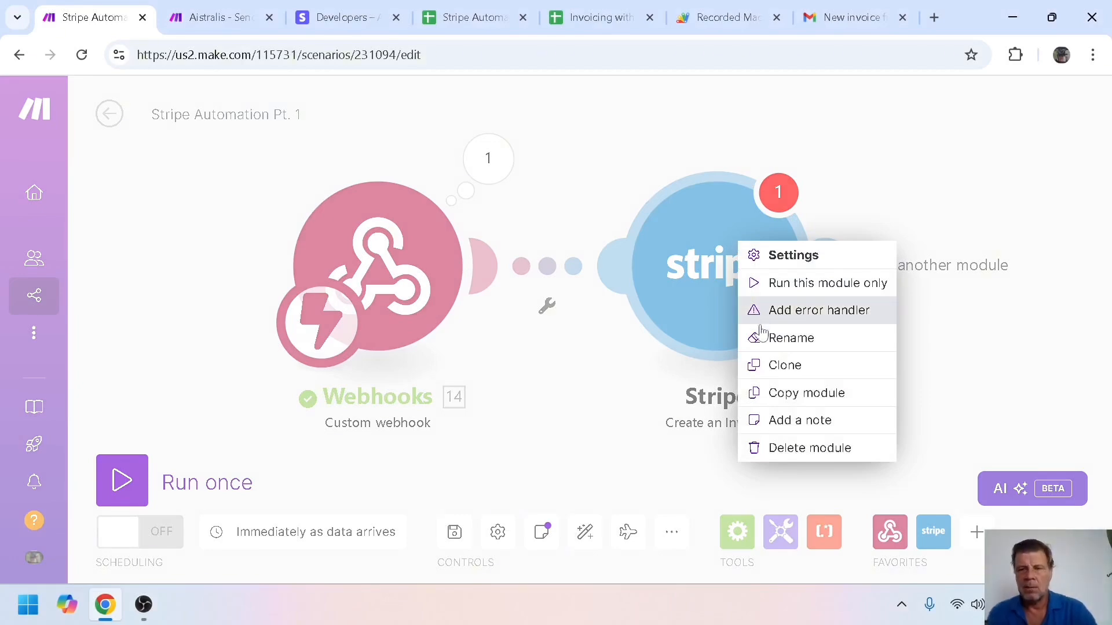
left_click(810, 448)
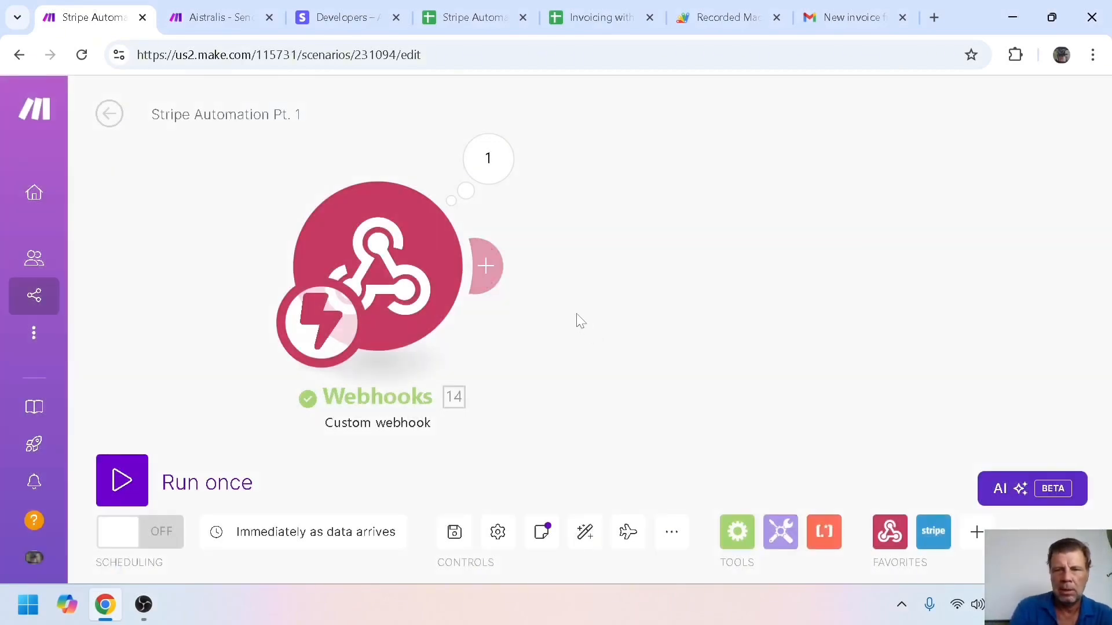
left_click(492, 267)
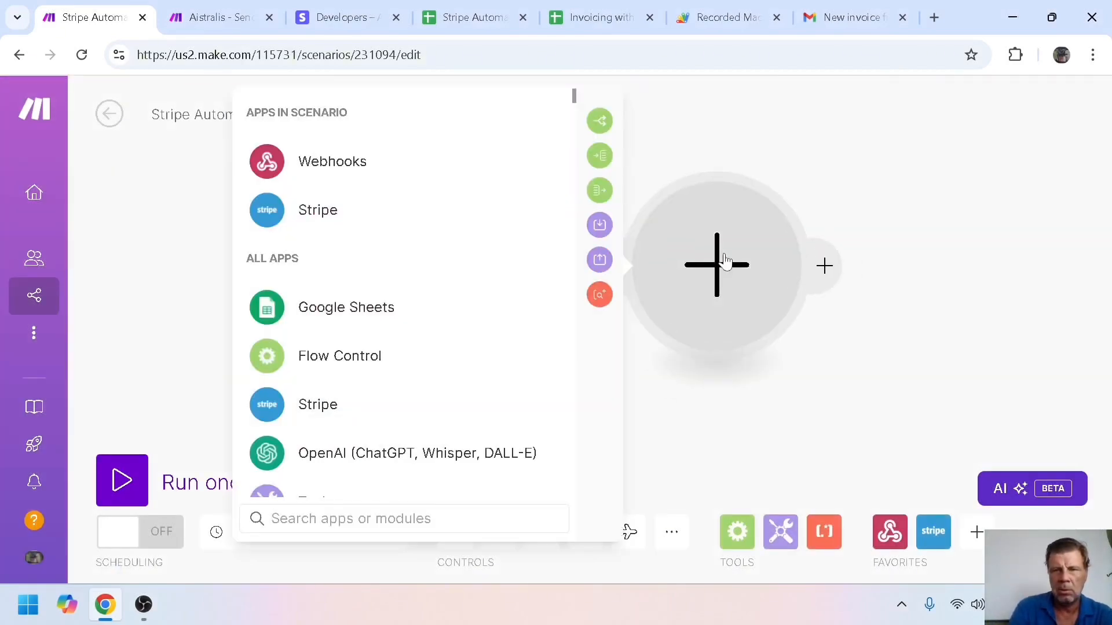
left_click(321, 211)
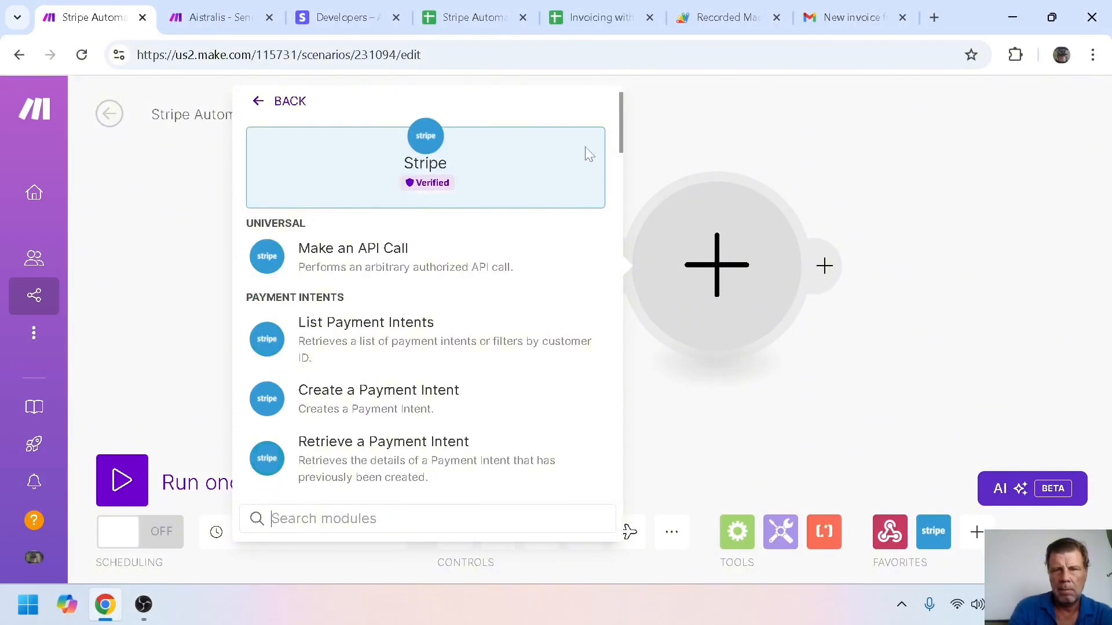
left_click_drag(621, 116, 621, 202)
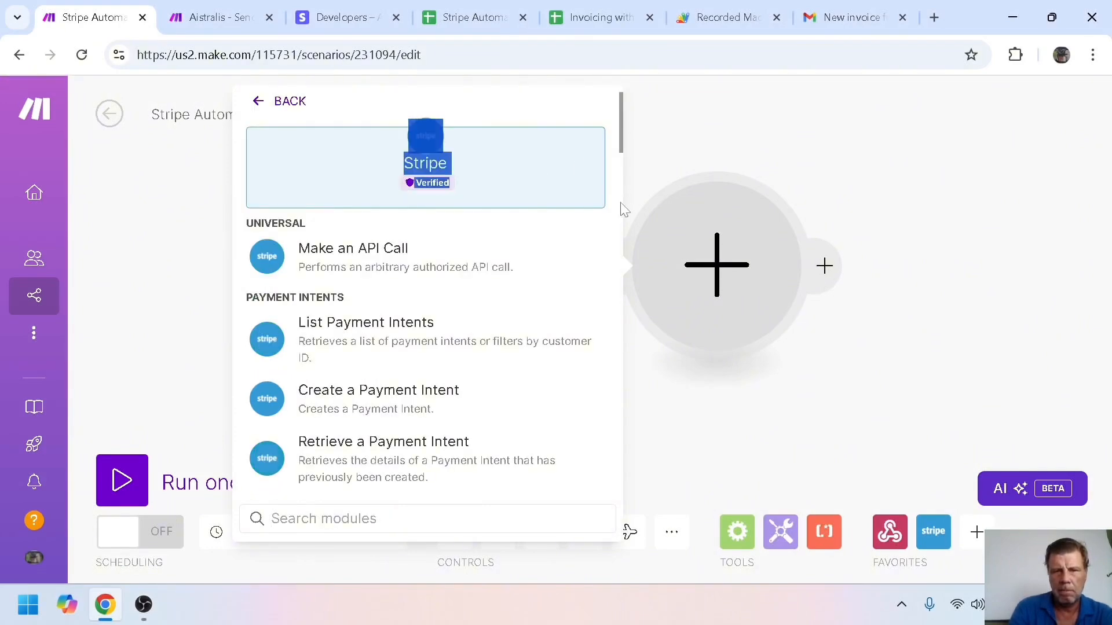
left_click_drag(623, 150, 619, 241)
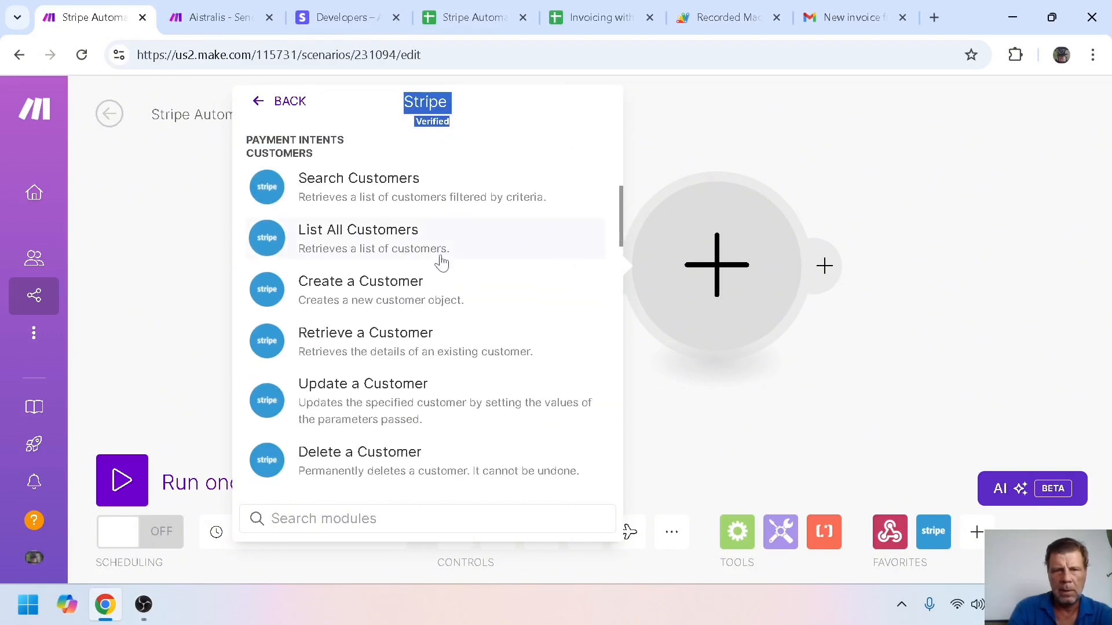
left_click(356, 289)
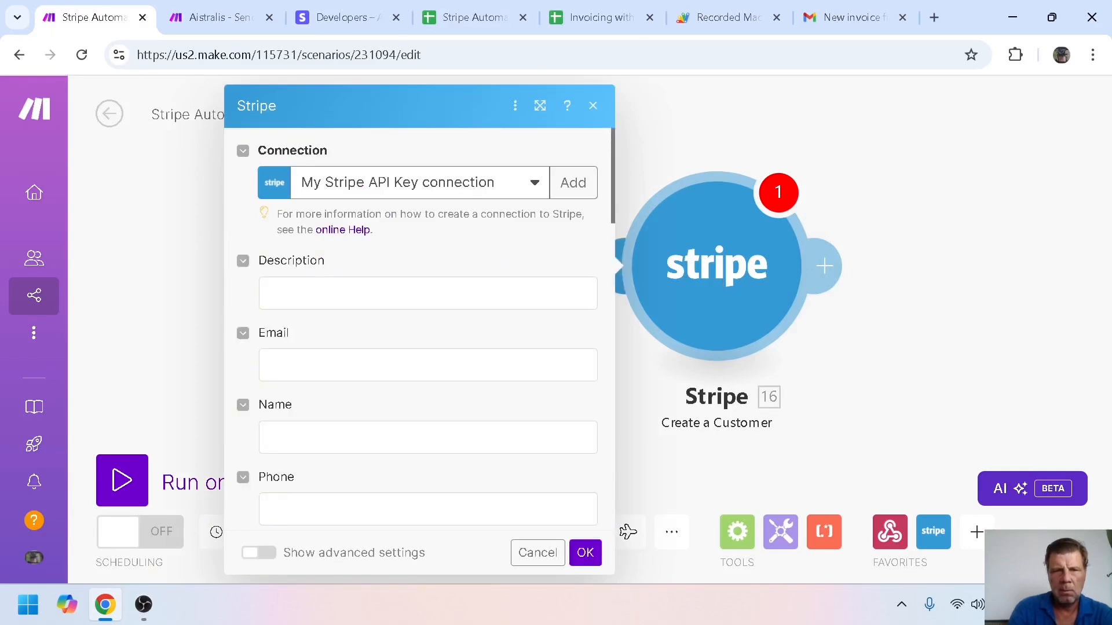
Map 14. email into Email and 14. name into Name, save, and run the scenario once
left_click(543, 354)
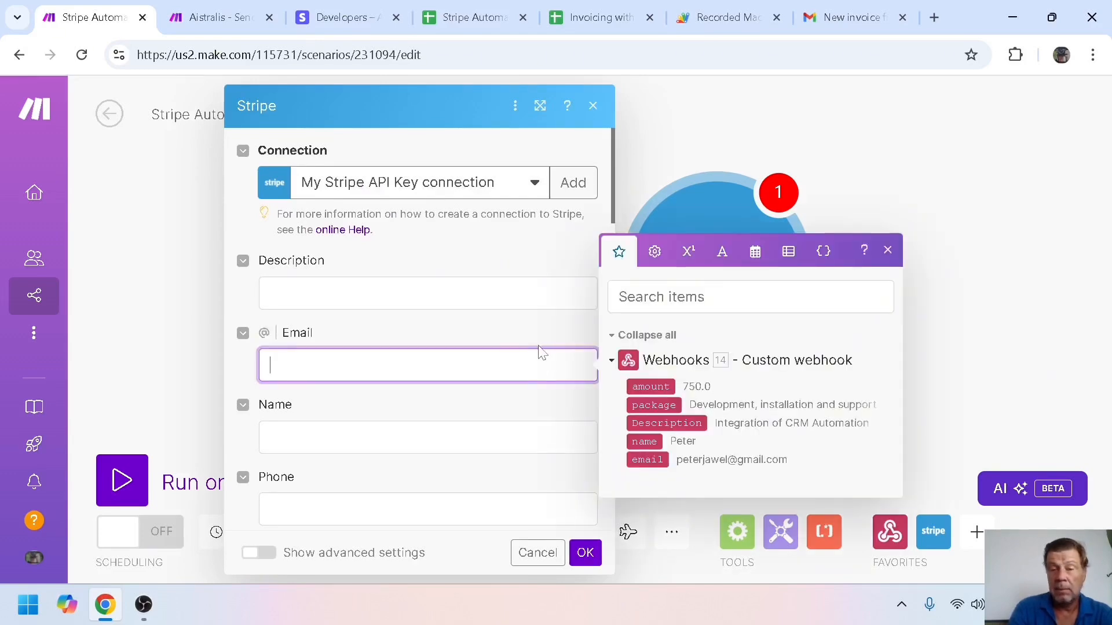
left_click(640, 460)
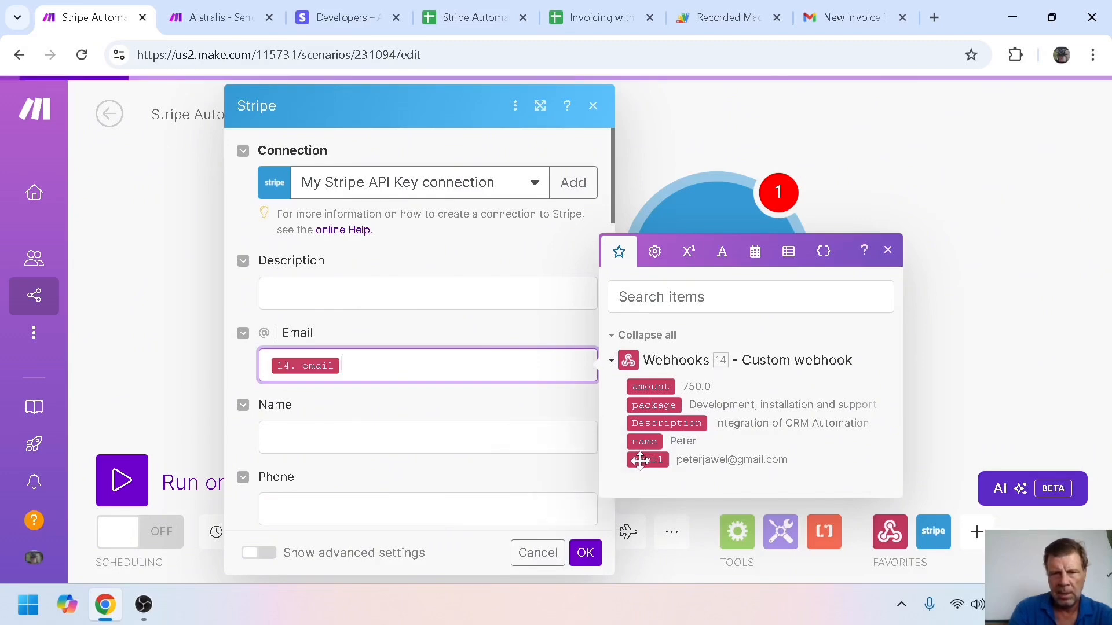
key("Tab")
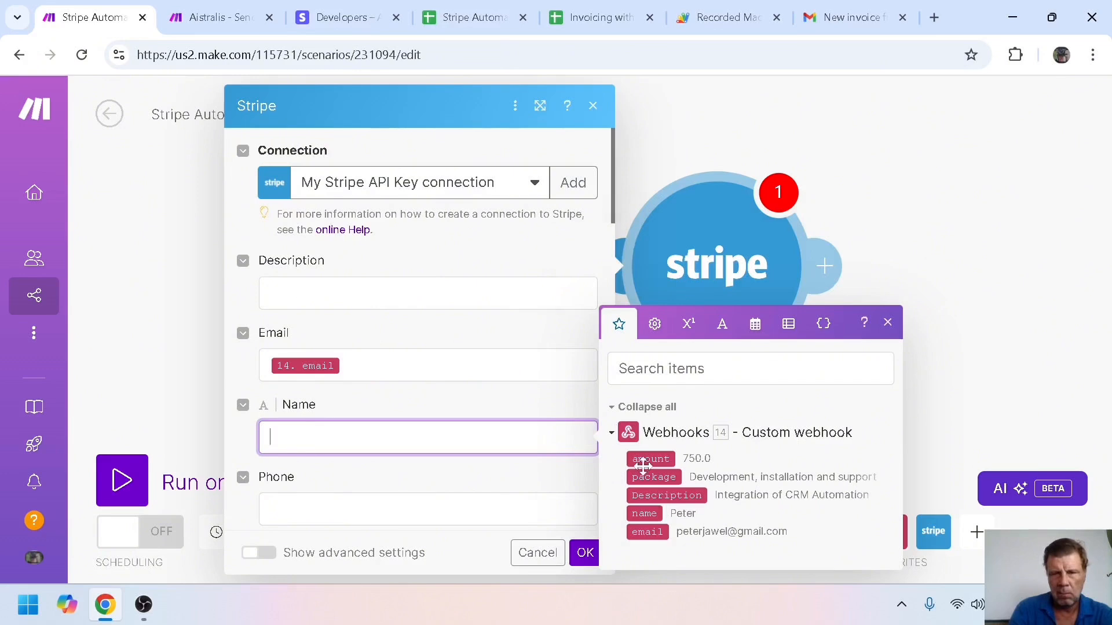
left_click(644, 513)
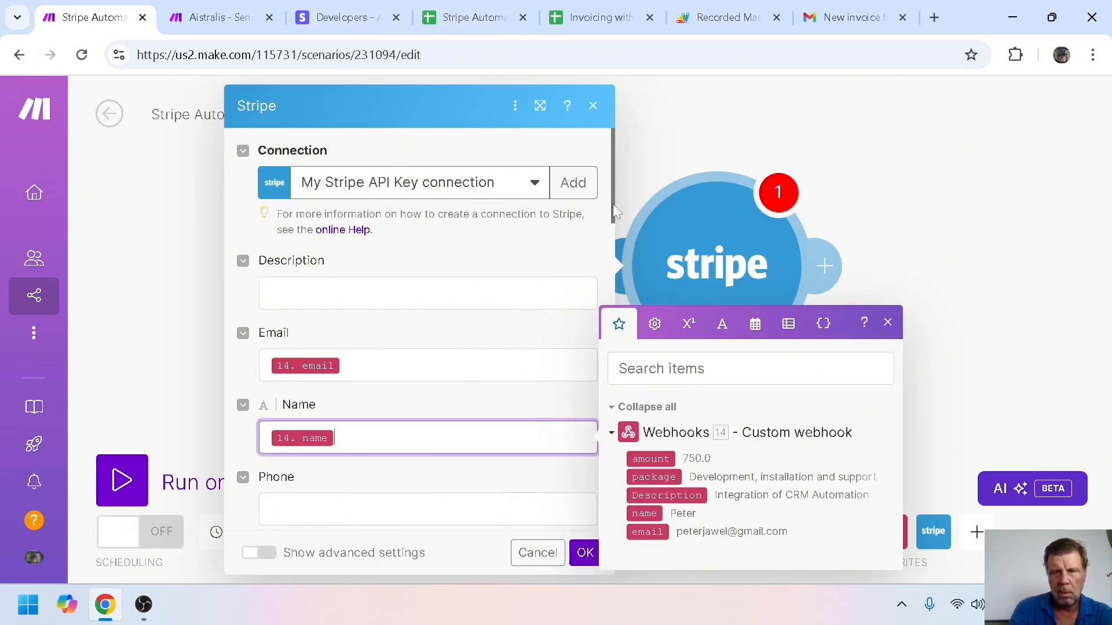
left_click_drag(613, 203, 603, 160)
left_click(585, 553)
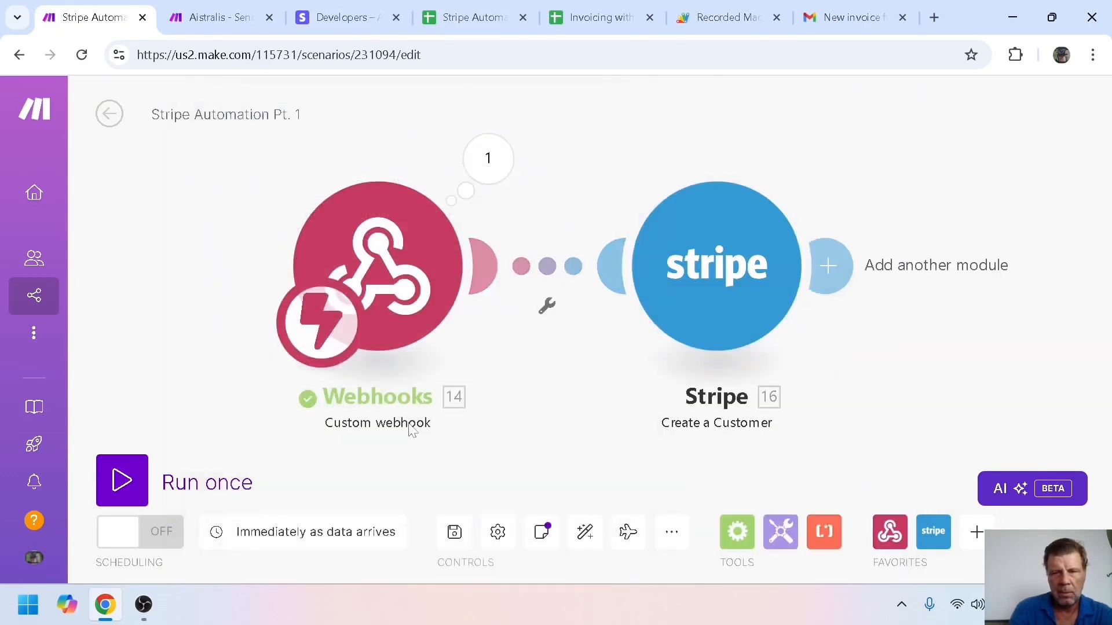
left_click(118, 479)
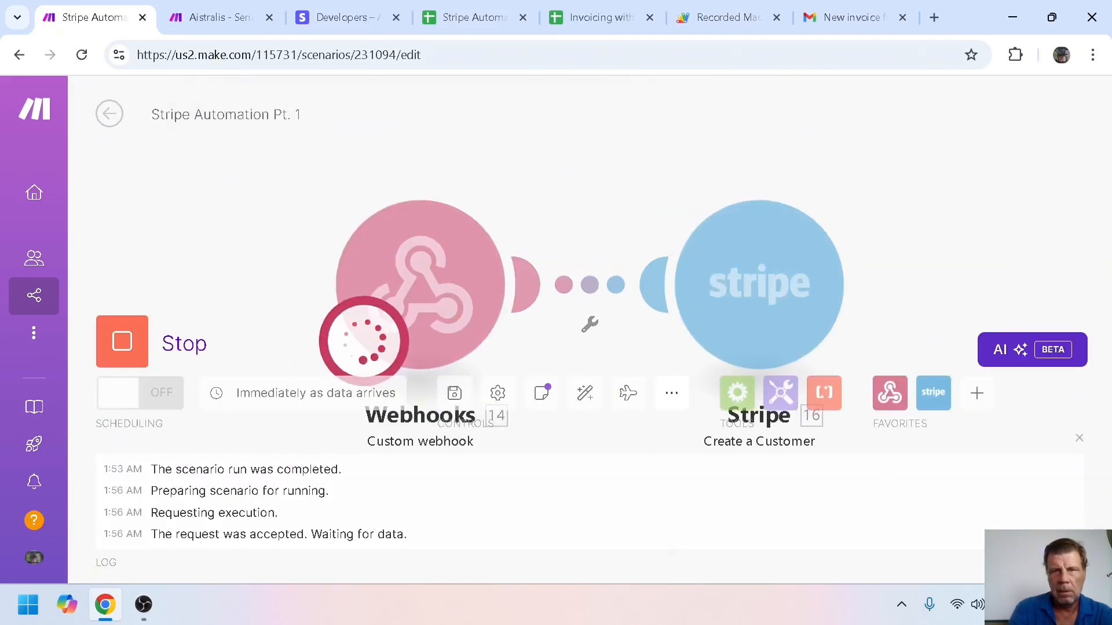
Run Generate Invoice on the Invoicing with Make sheet, then return to the Aistralis scenario
left_click(571, 16)
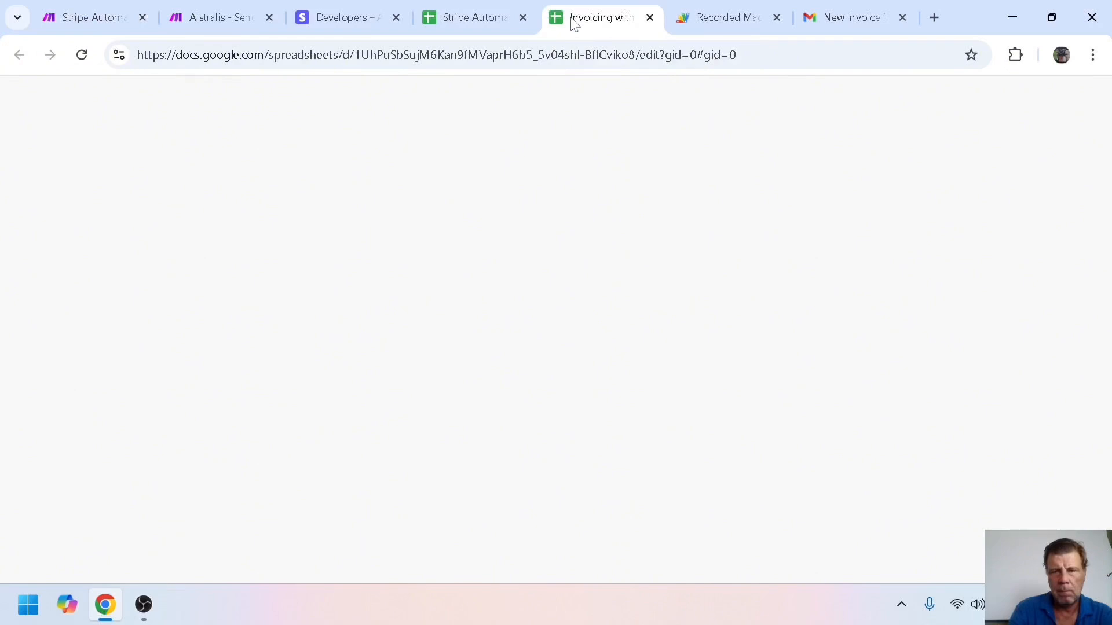
left_click(831, 257)
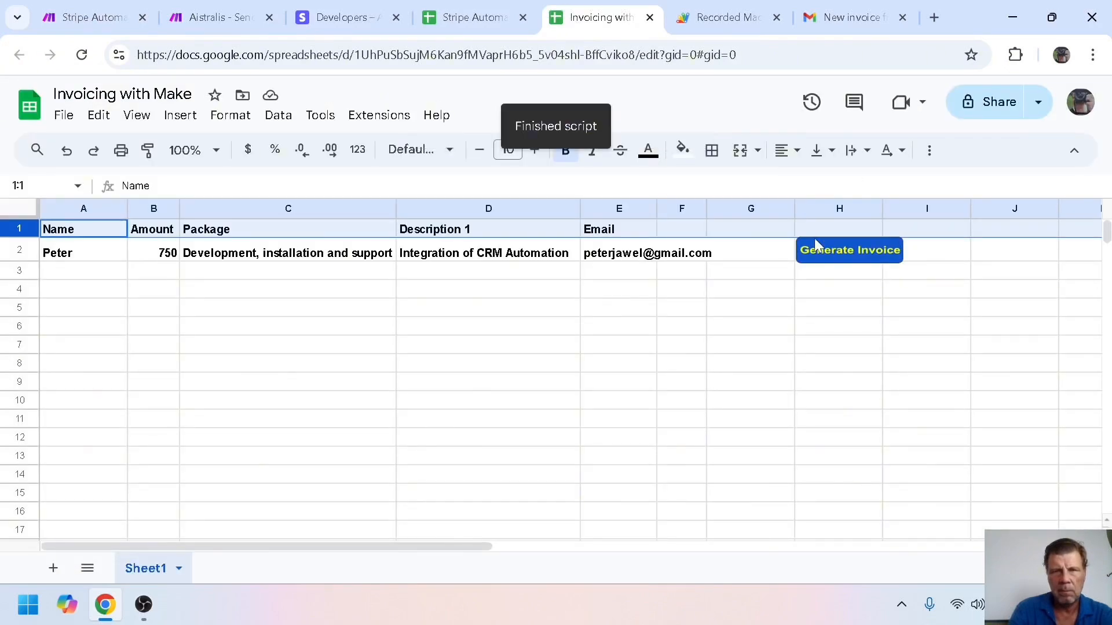
left_click(213, 23)
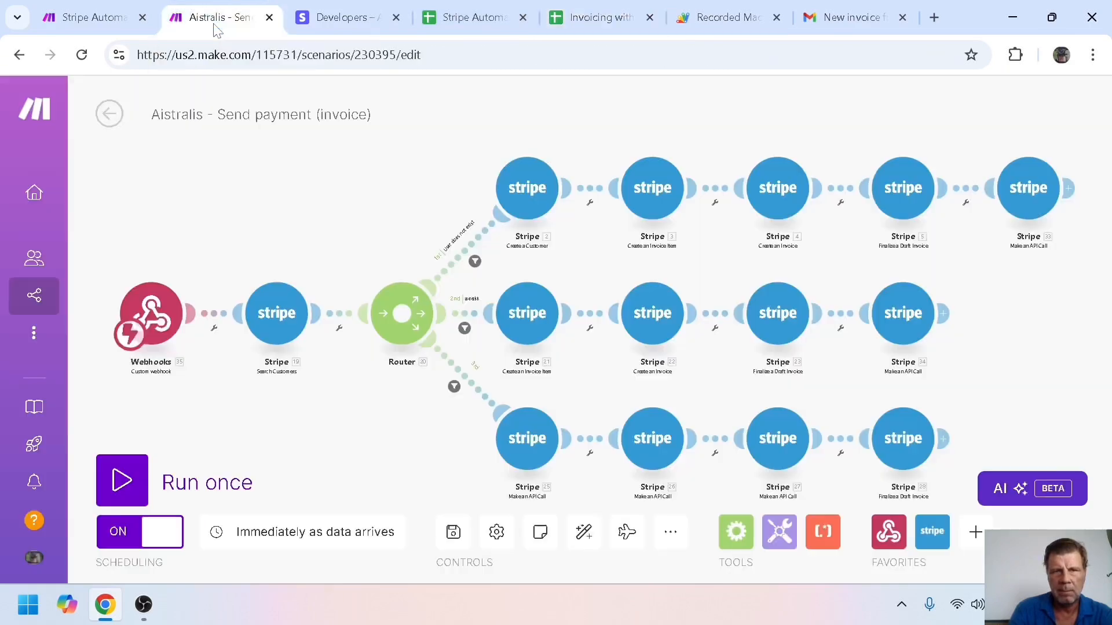
In Stripe Automation Pt. 1, check the Create a Customer output for the new customer ID
left_click(101, 9)
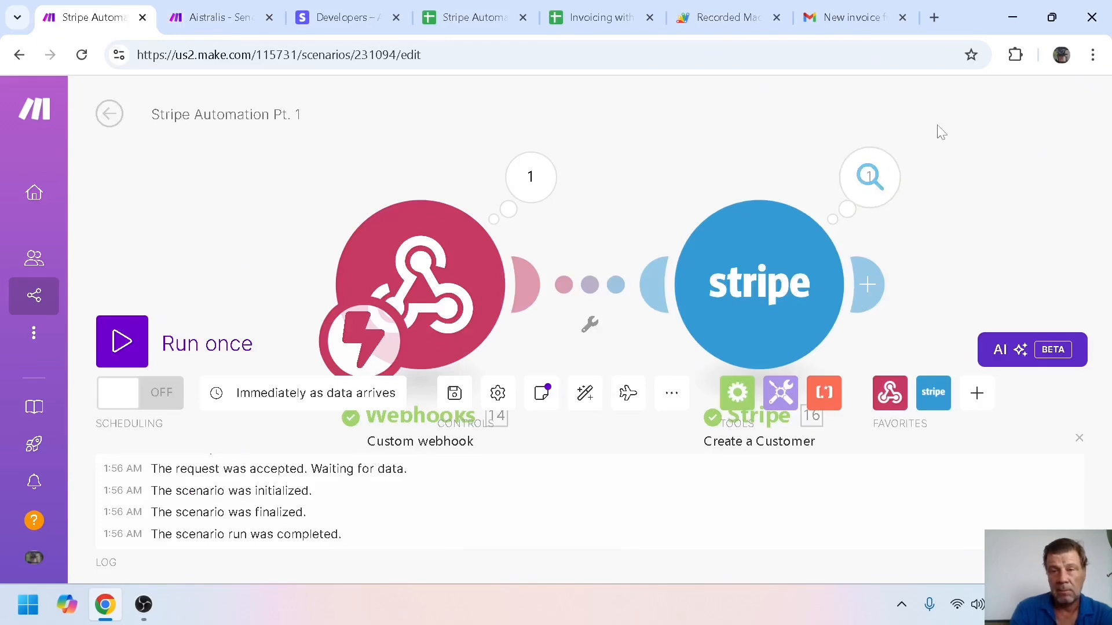
left_click(871, 182)
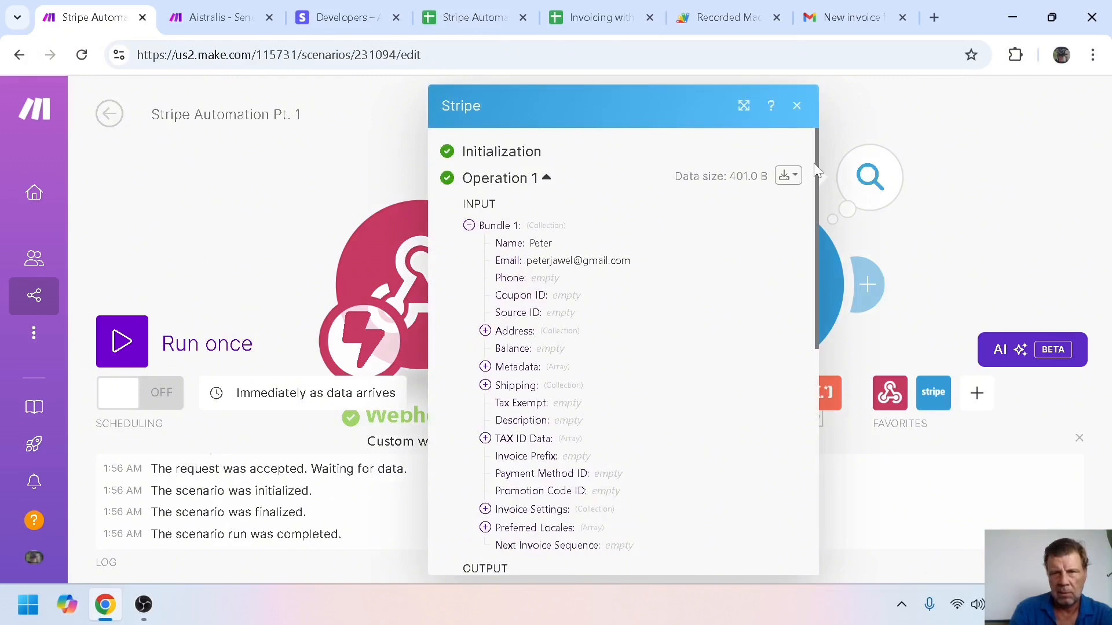
left_click_drag(817, 164, 824, 345)
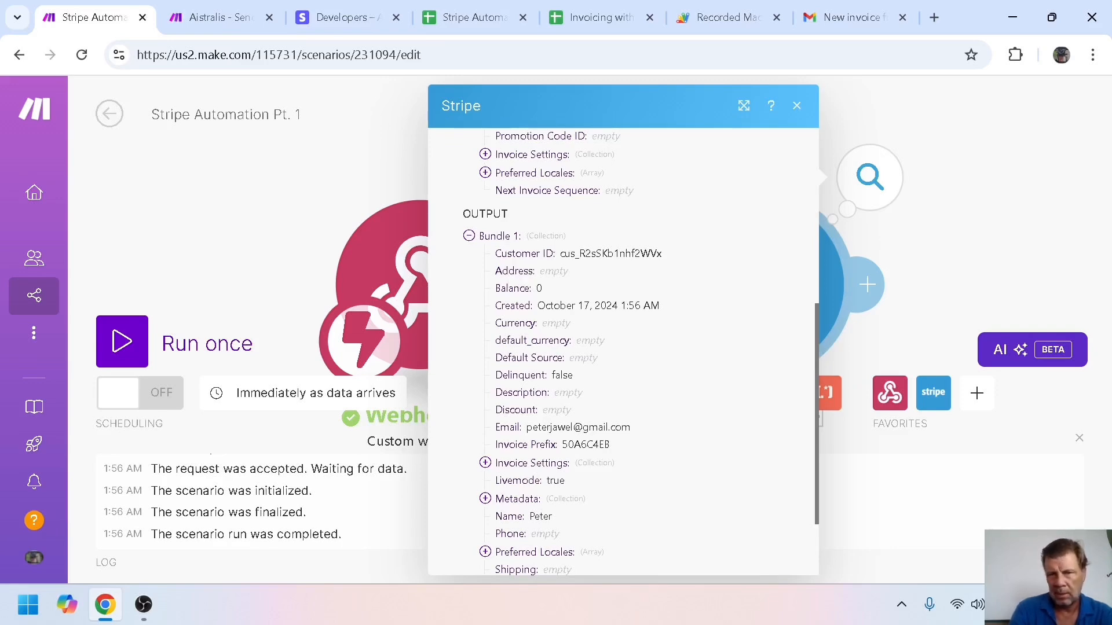
left_click(941, 137)
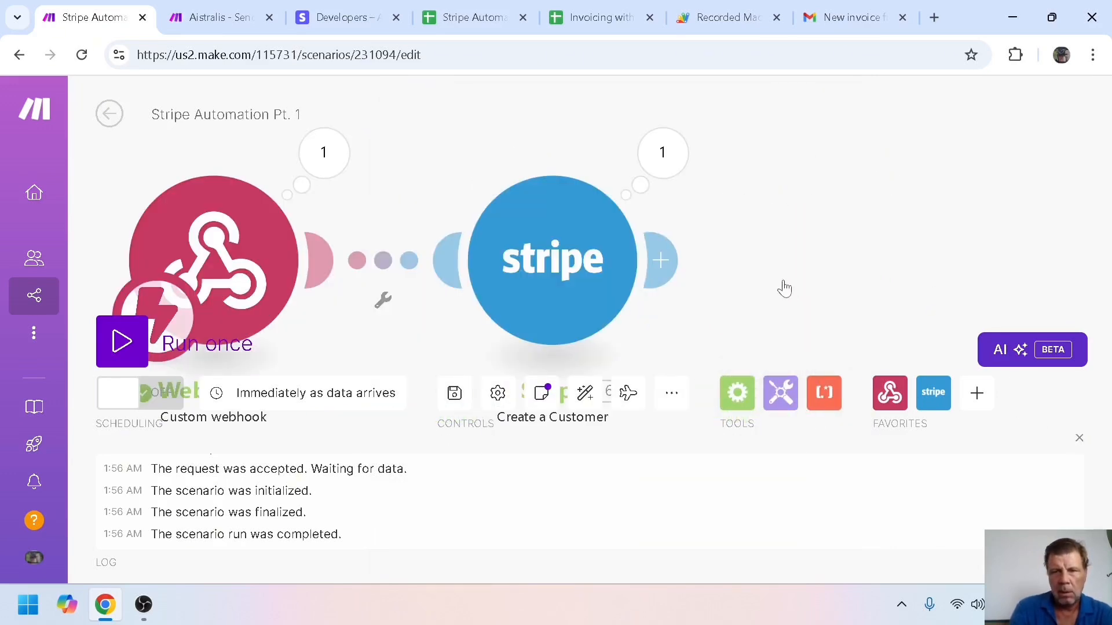
Add a Stripe Create an Invoice Item module after Create a Customer
right_click(662, 261)
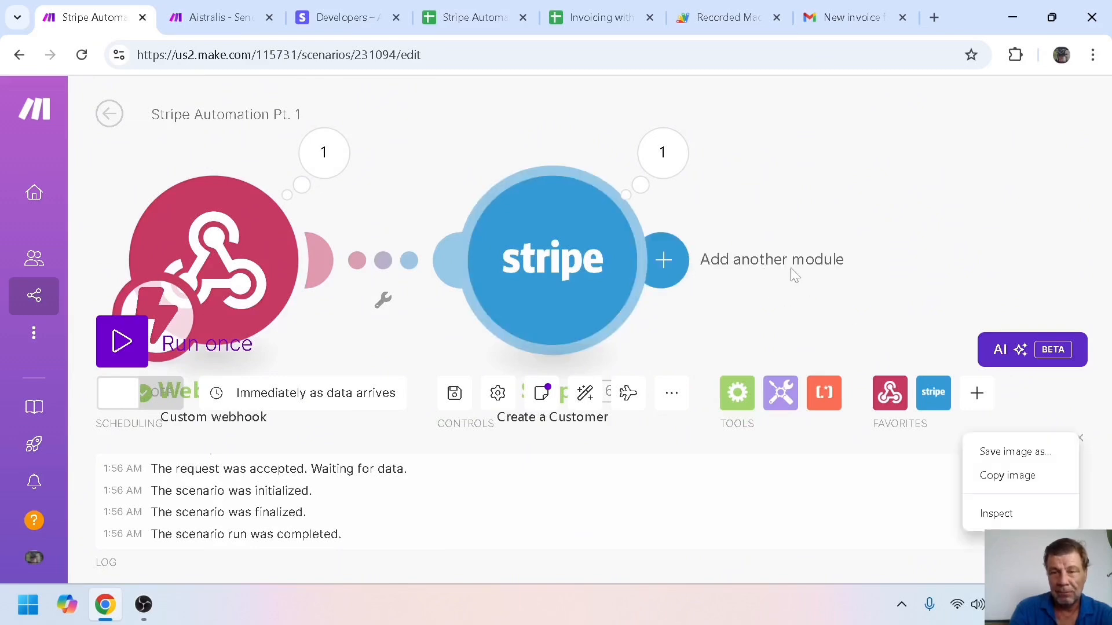
left_click(677, 263)
left_click(676, 263)
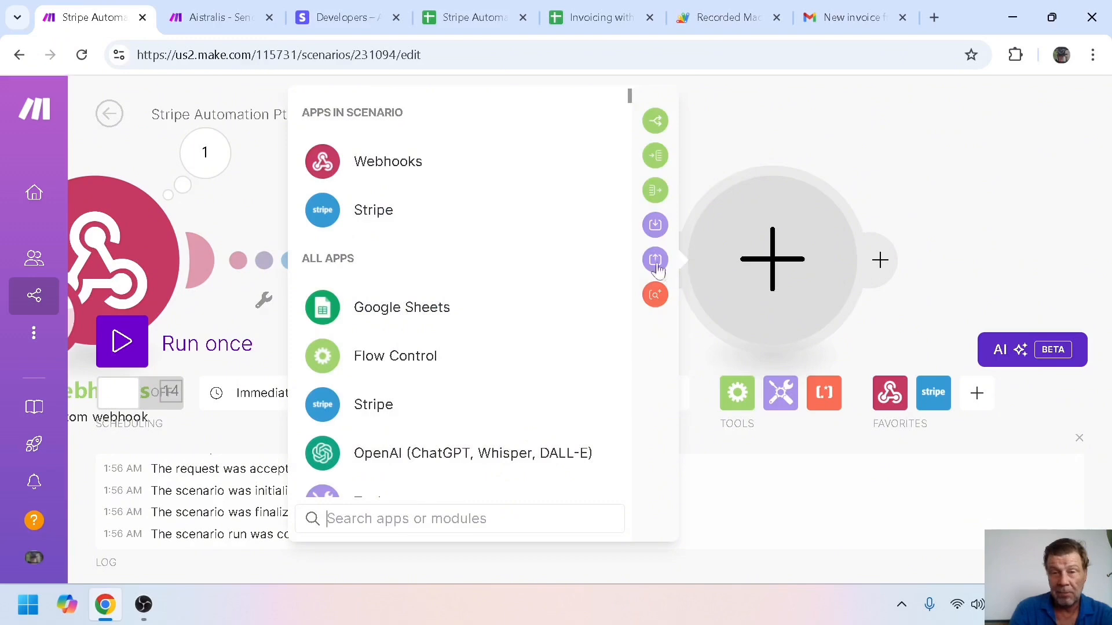
left_click(378, 223)
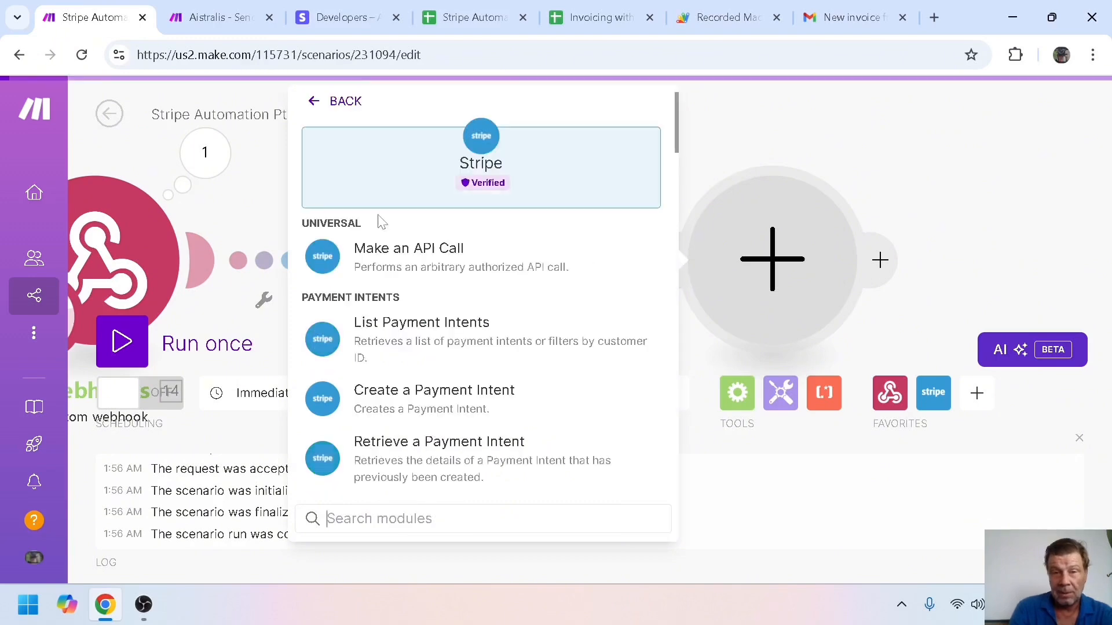
left_click_drag(678, 133, 710, 455)
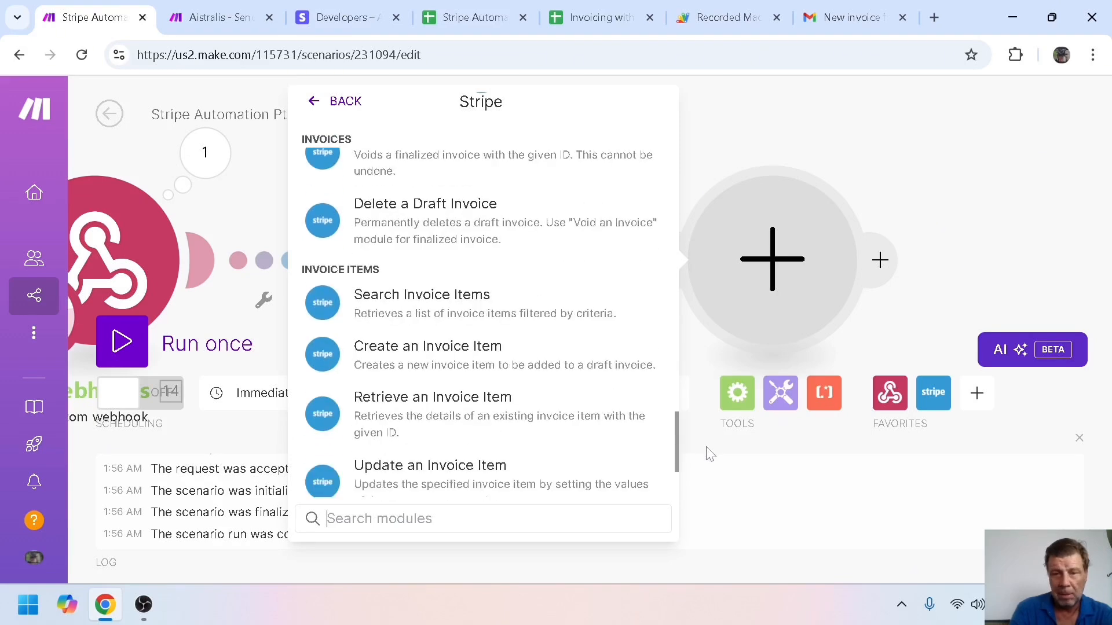
left_click(392, 356)
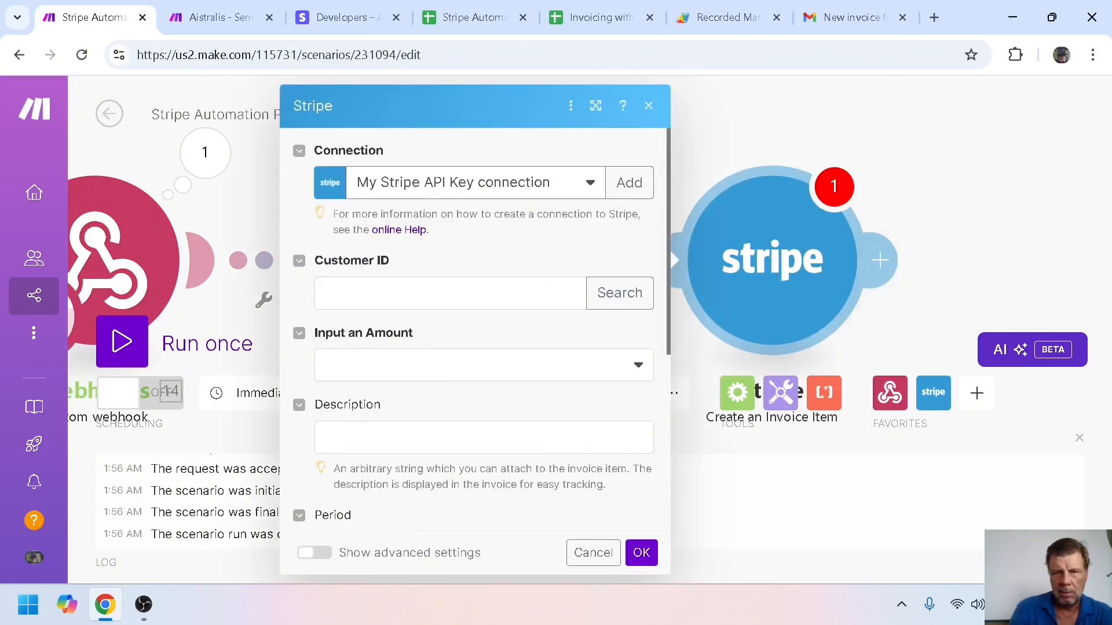
Map the new customer's ID and set the total amount to the webhook amount times 100
left_click(450, 293)
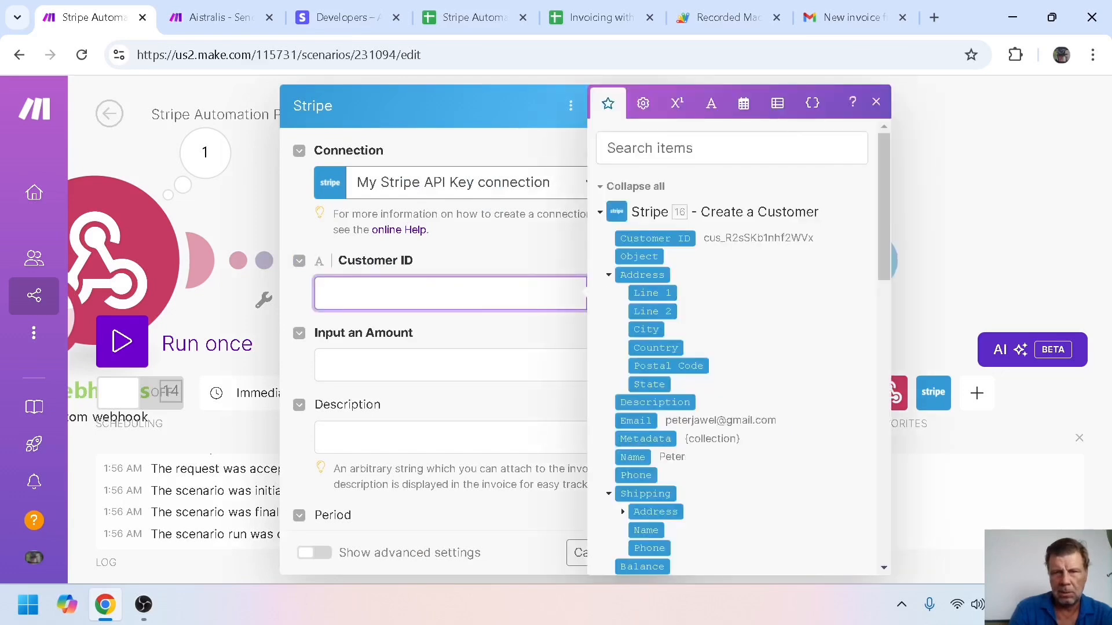
left_click(655, 238)
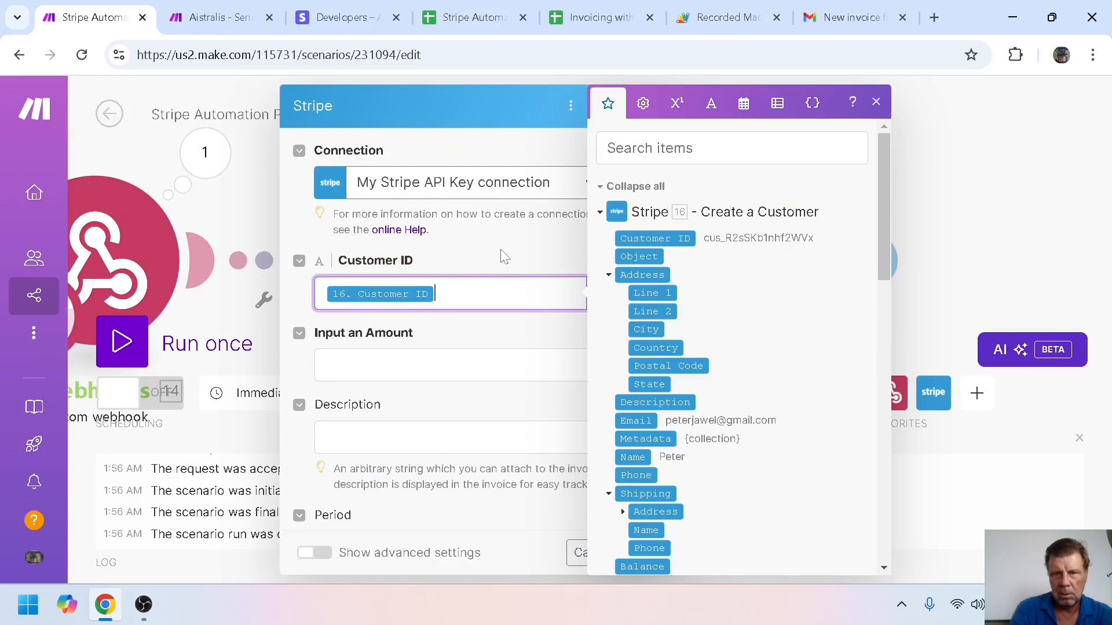
left_click(389, 366)
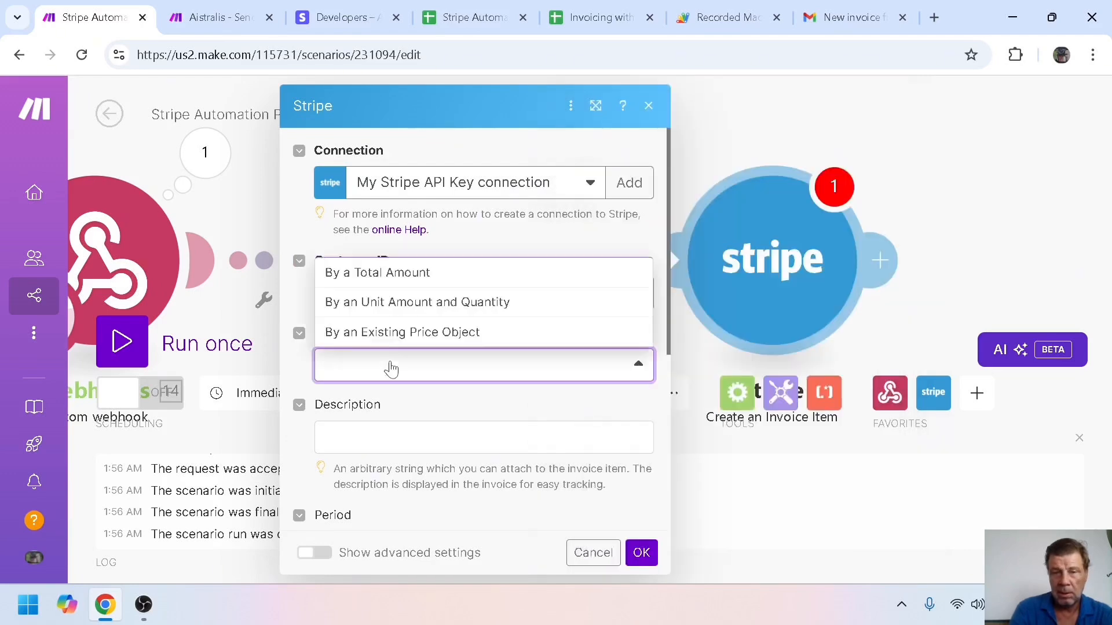
left_click(385, 273)
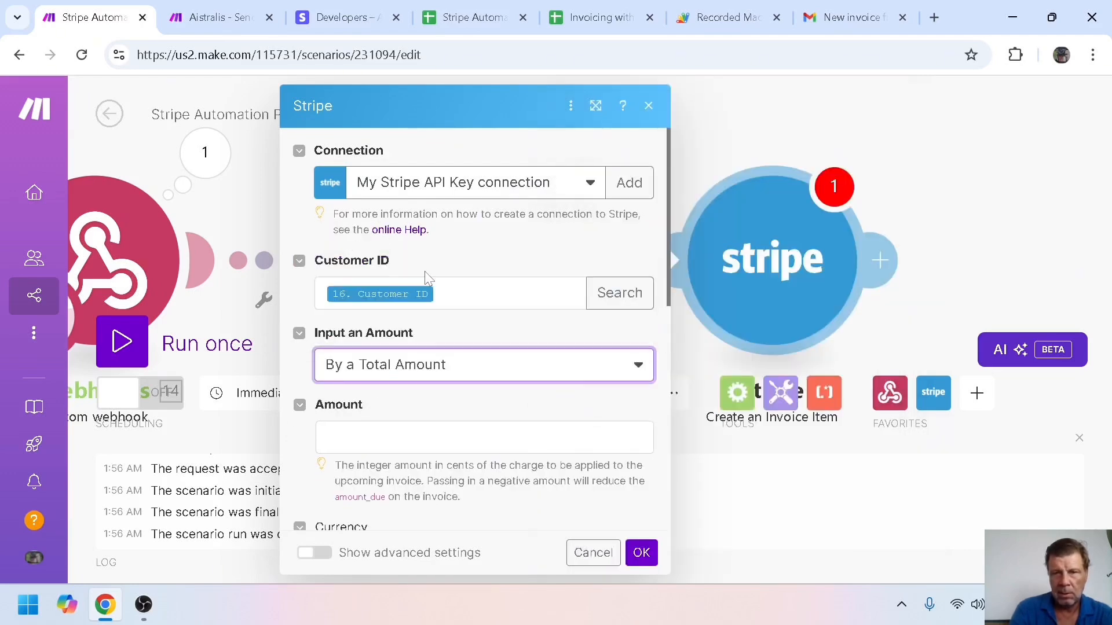
left_click(440, 437)
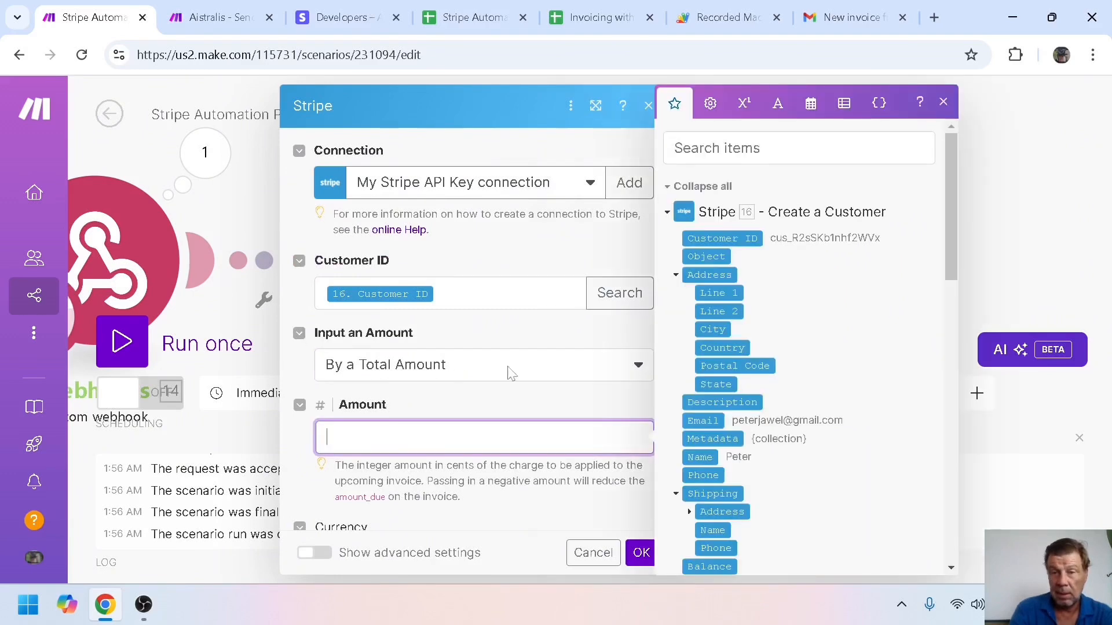
left_click(668, 213)
left_click(668, 215)
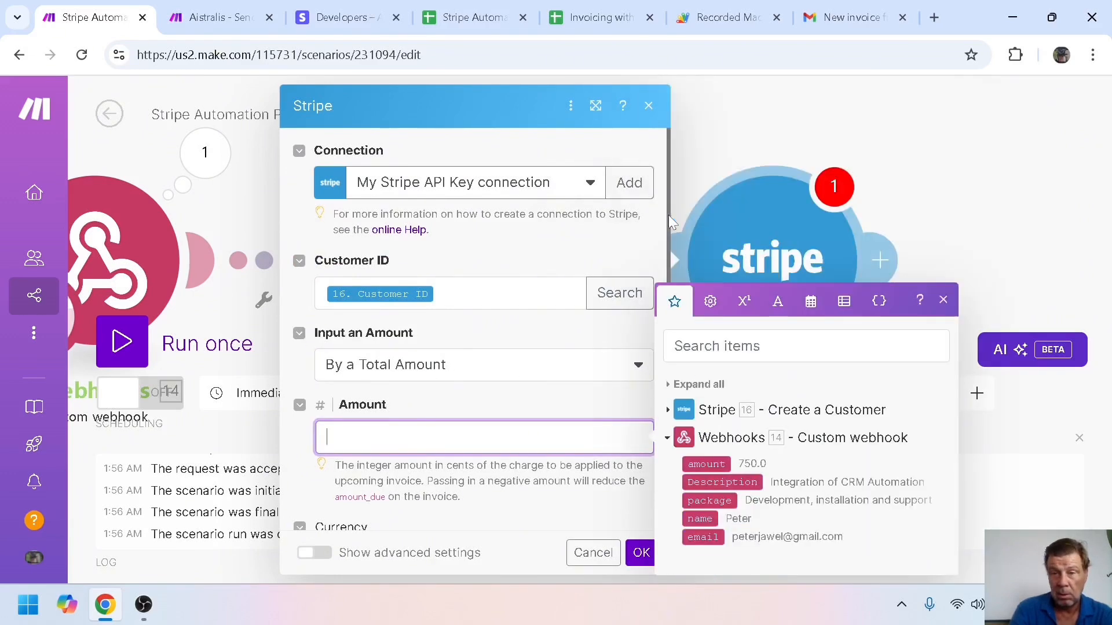
left_click(704, 464)
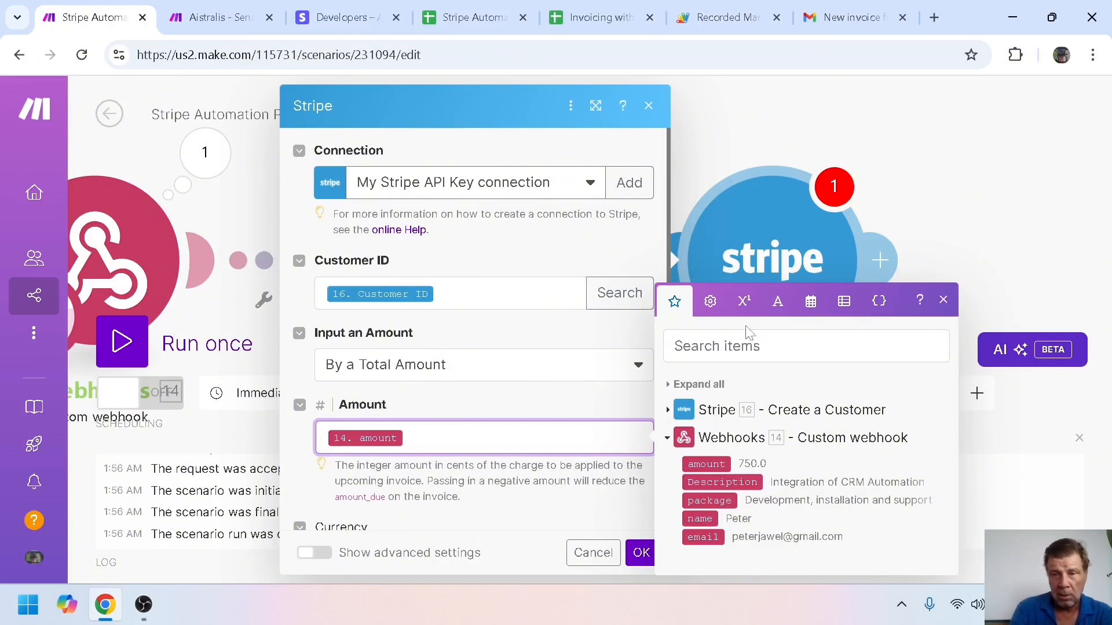
left_click(744, 300)
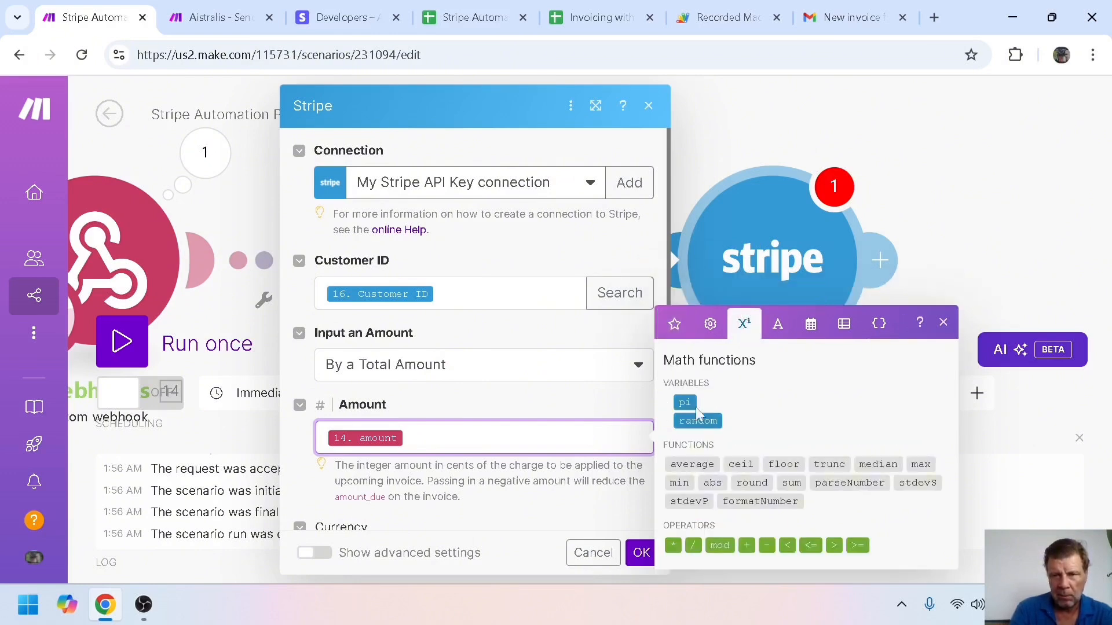
left_click(673, 546)
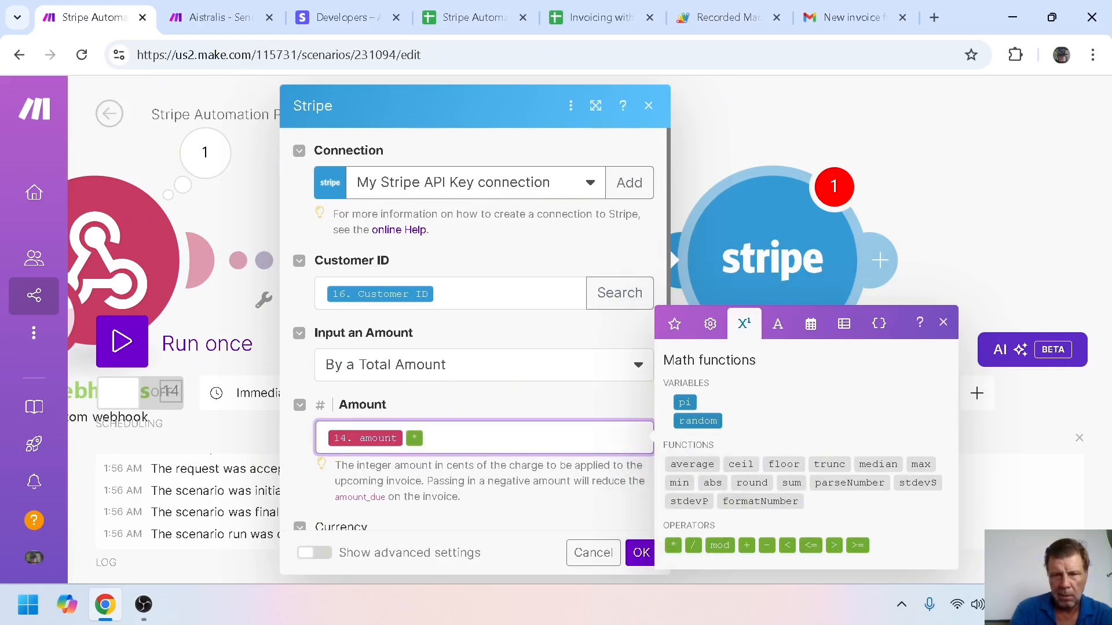
type("100")
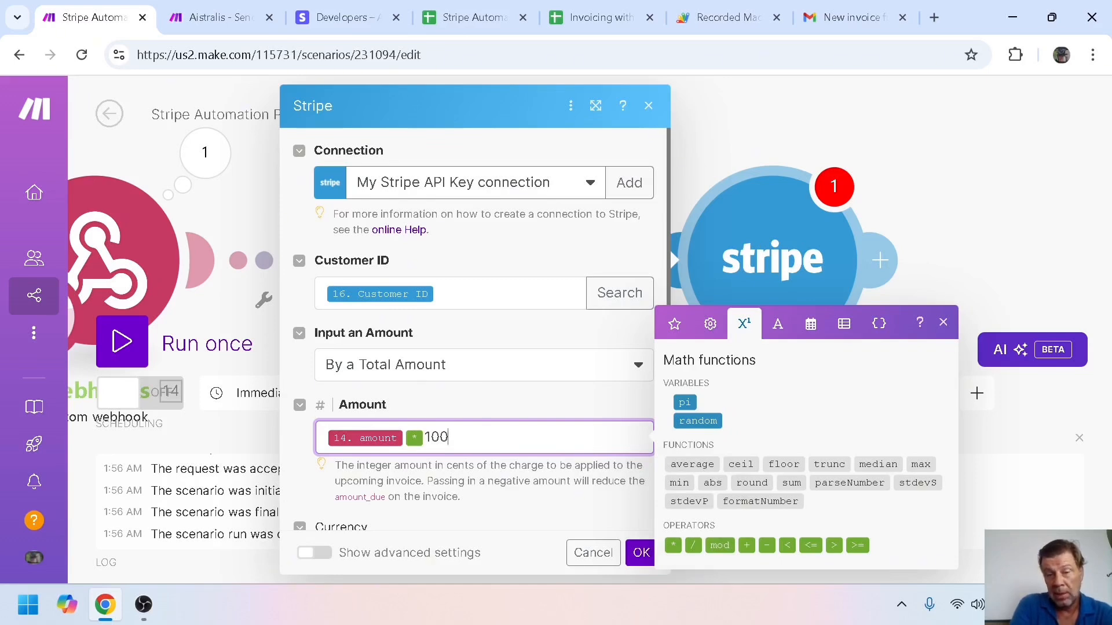
left_click(527, 404)
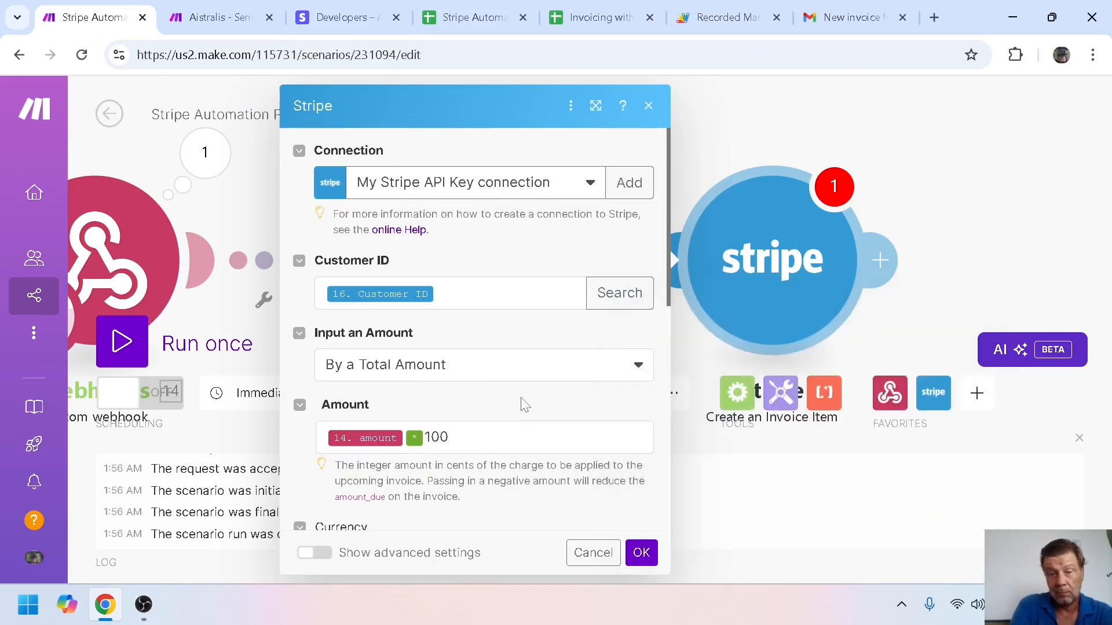
Set the currency to EUR and map the webhook's Description as the item description
left_click_drag(670, 299, 670, 366)
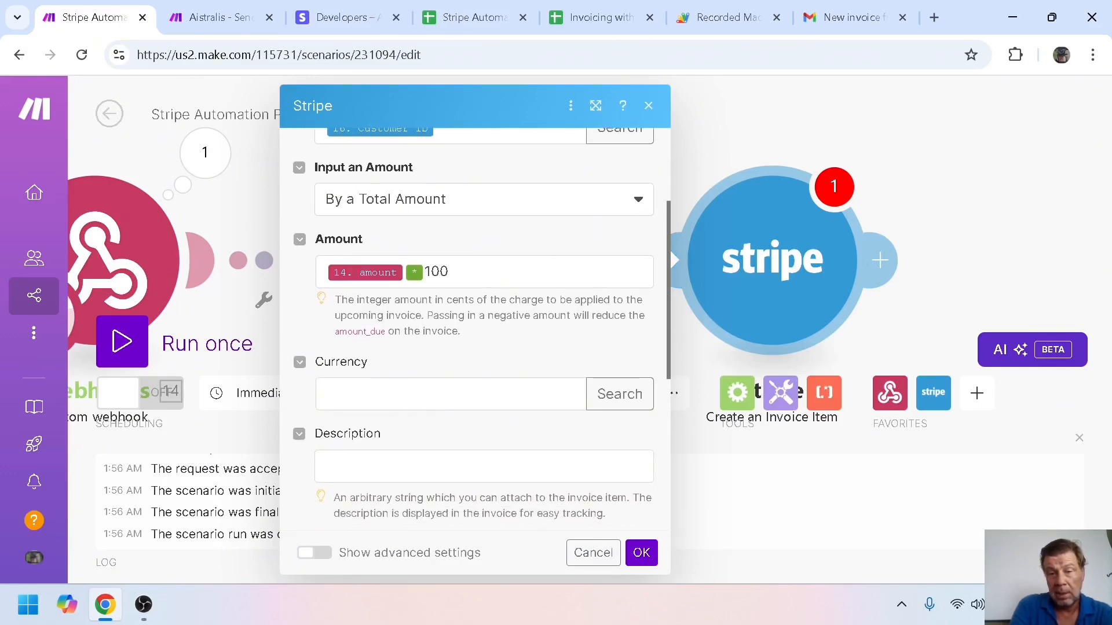
left_click(438, 399)
type("EUR")
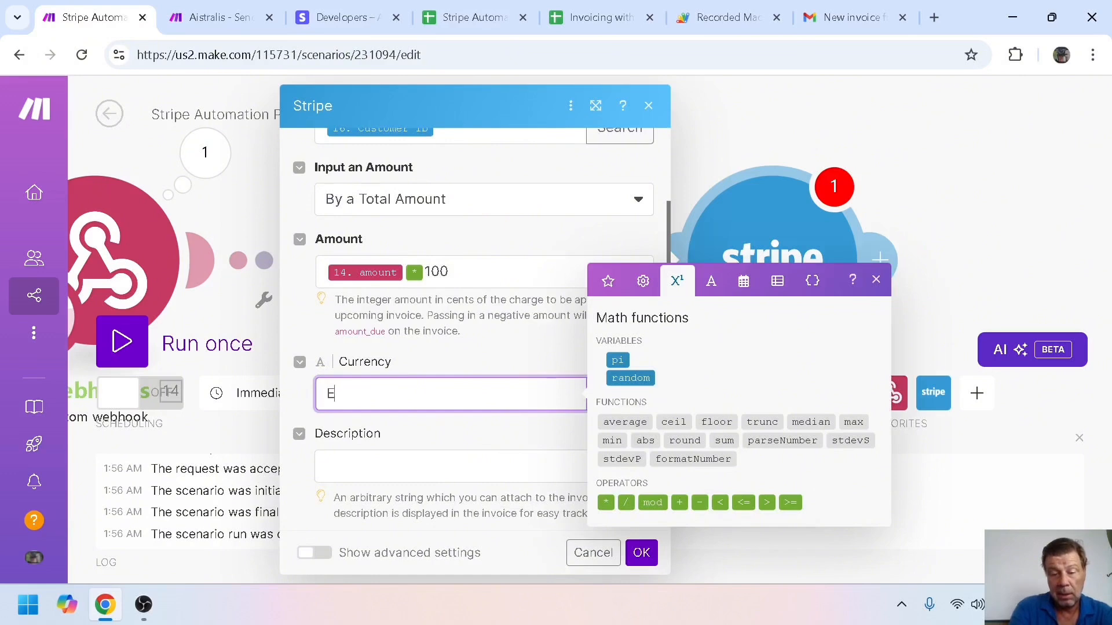
left_click(448, 366)
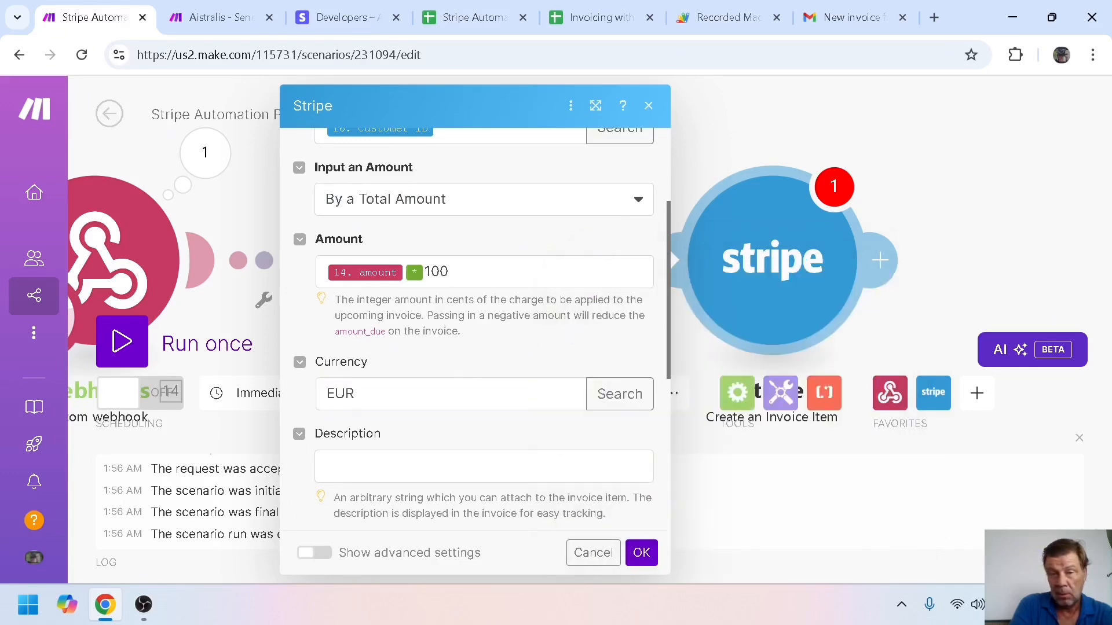
left_click_drag(666, 304, 667, 345)
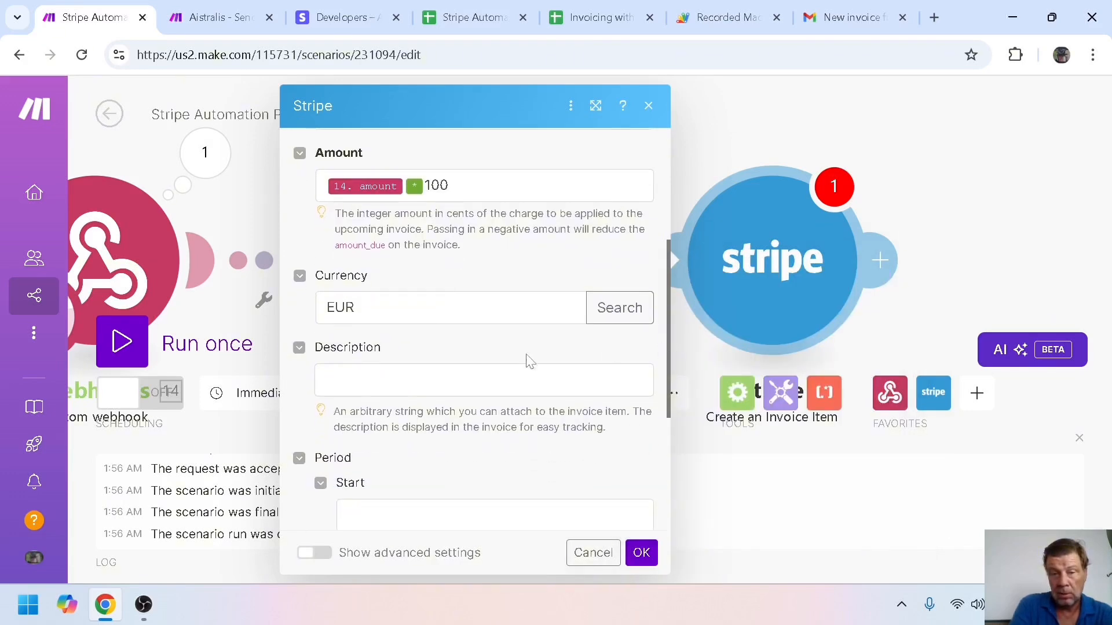
left_click(536, 377)
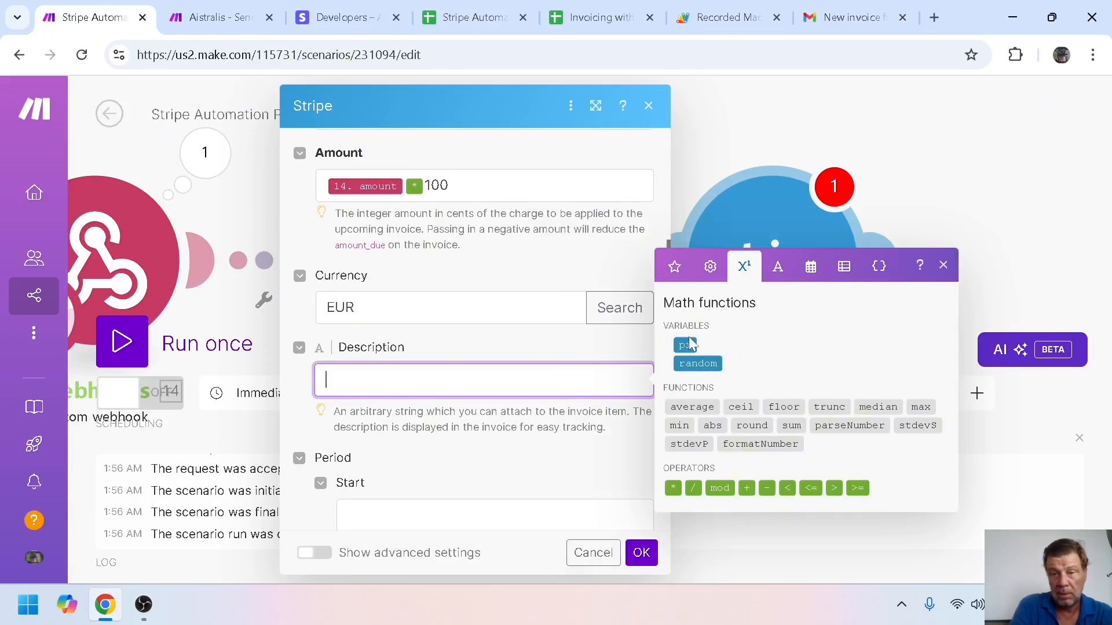
left_click(674, 266)
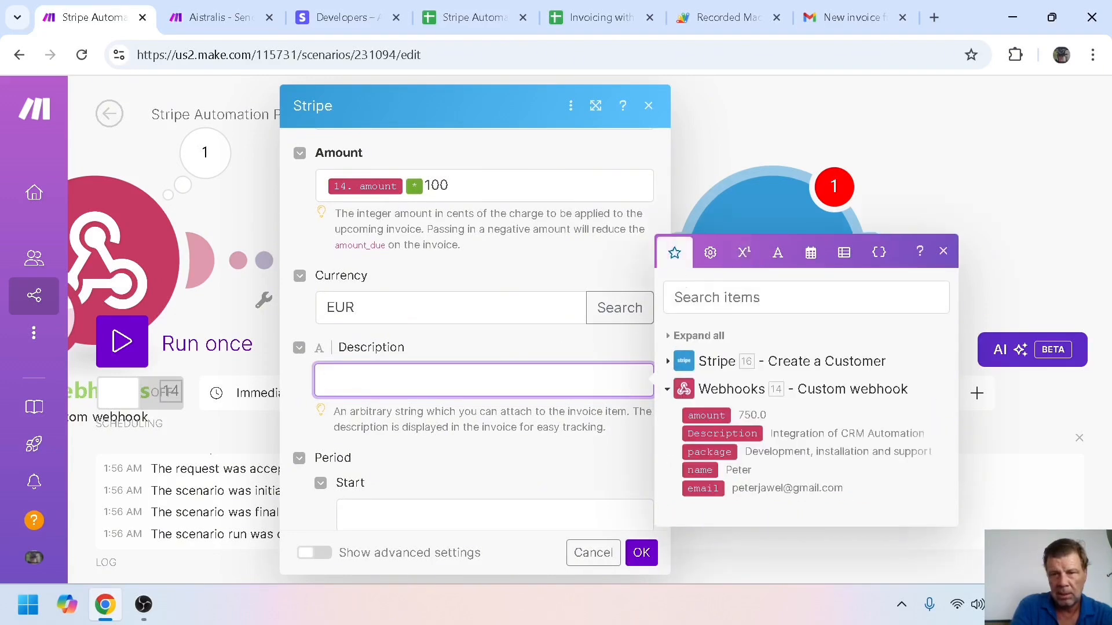
left_click(702, 438)
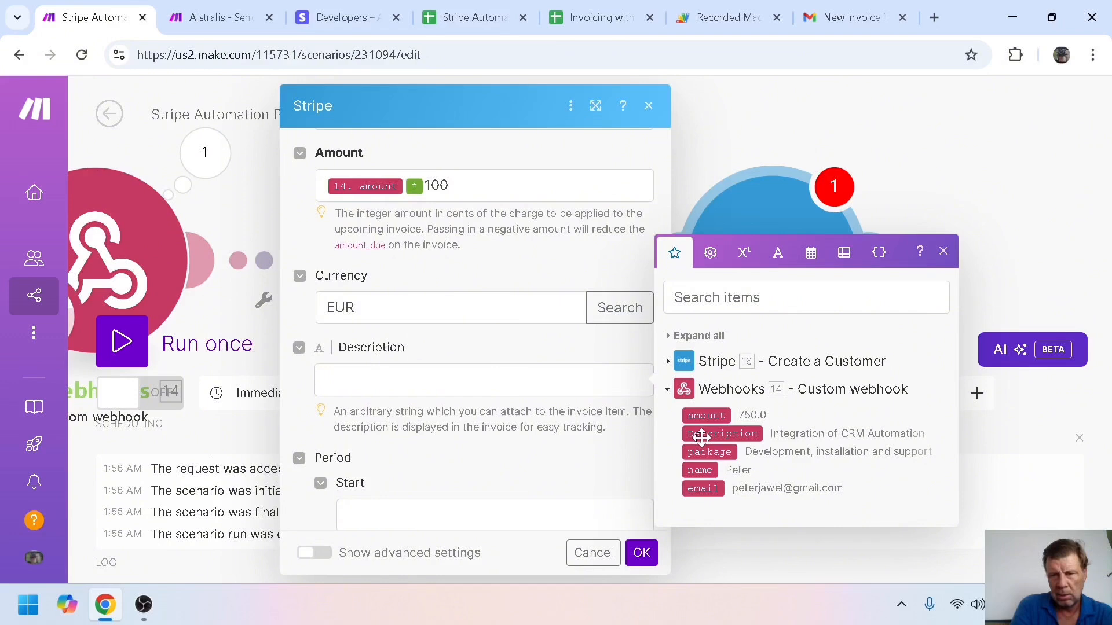
left_click_drag(702, 438, 494, 379)
left_click(650, 285)
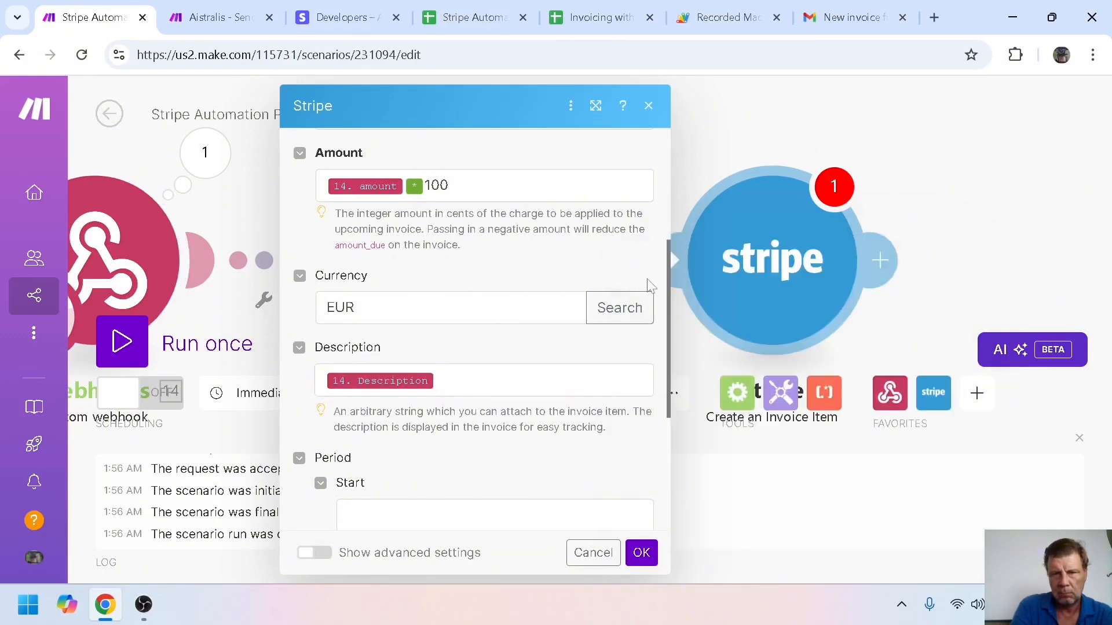
scroll(670, 307, "down", 1)
scroll(670, 324, "down", 2)
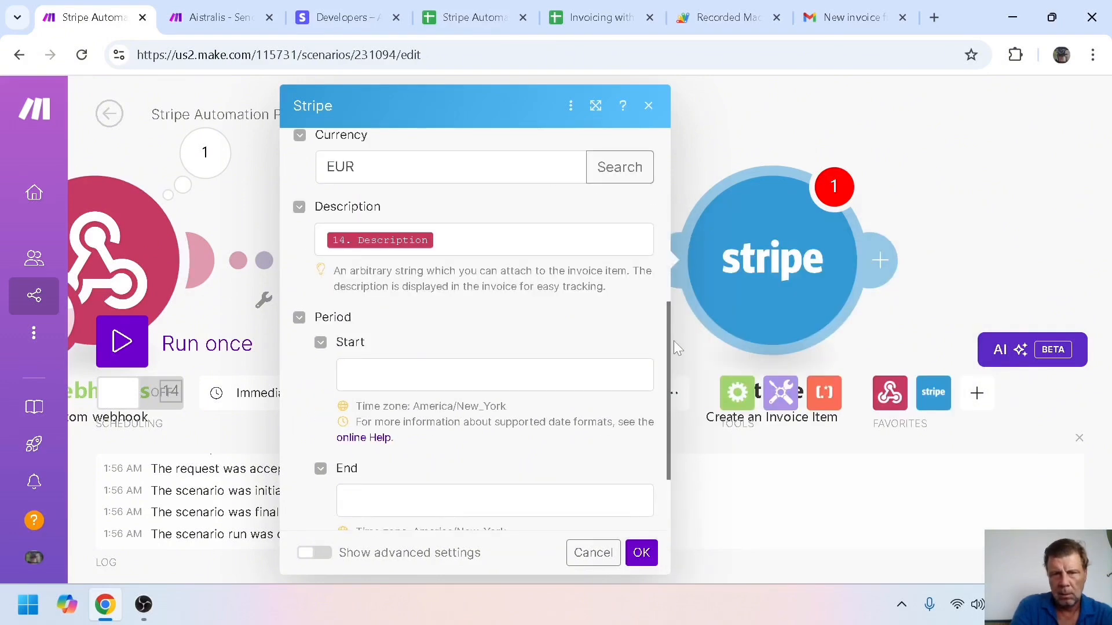
scroll(675, 359, "down", 2)
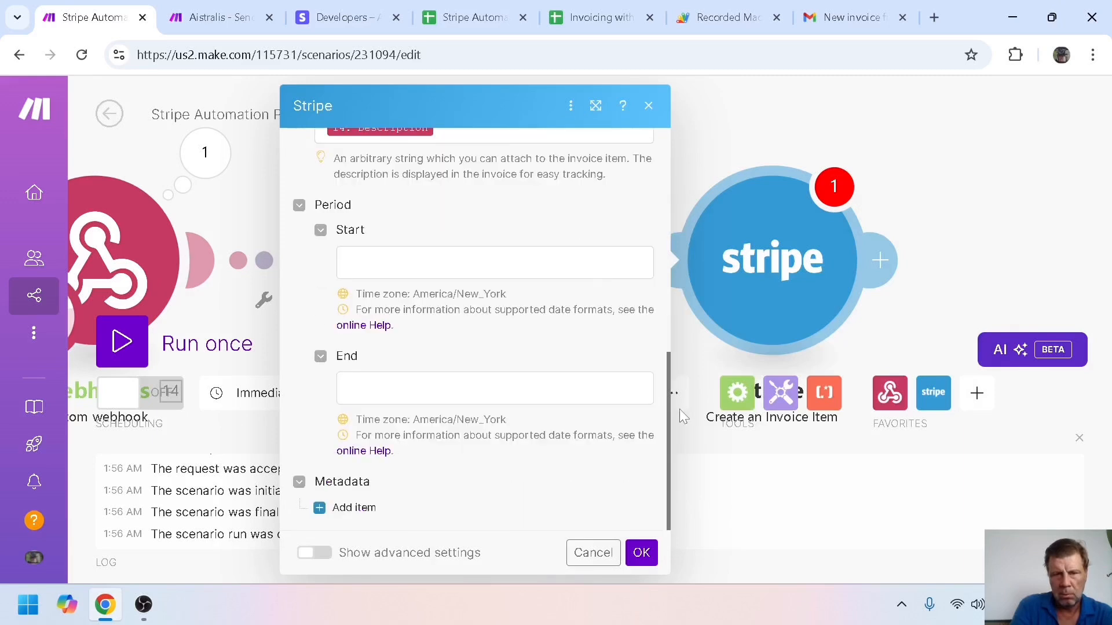
Save the invoice item settings and cancel a single-module test run
left_click(647, 554)
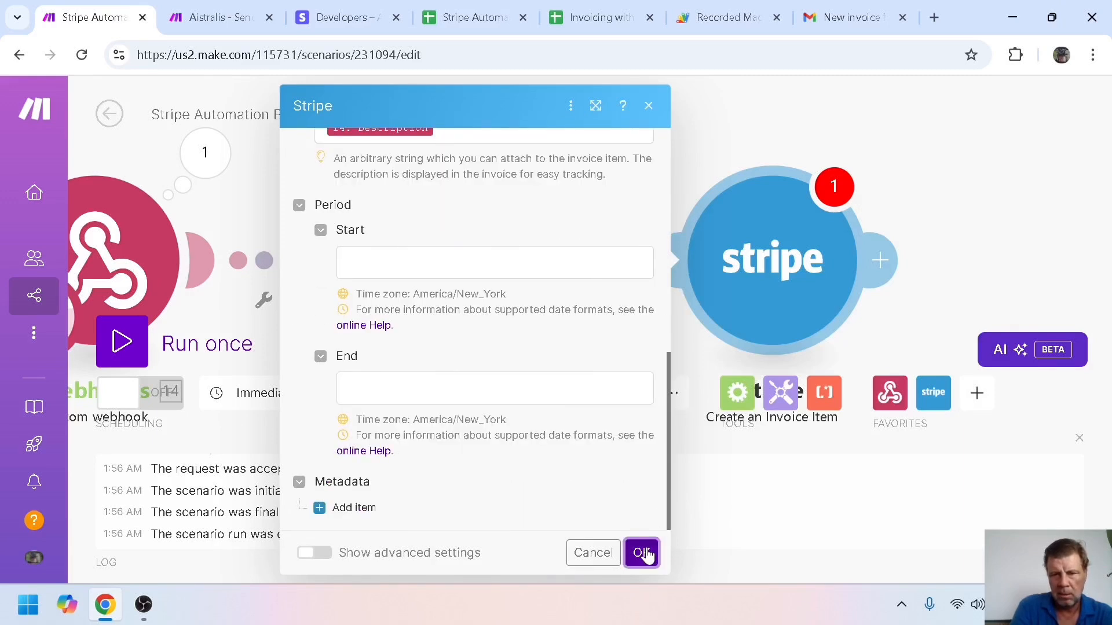
right_click(780, 248)
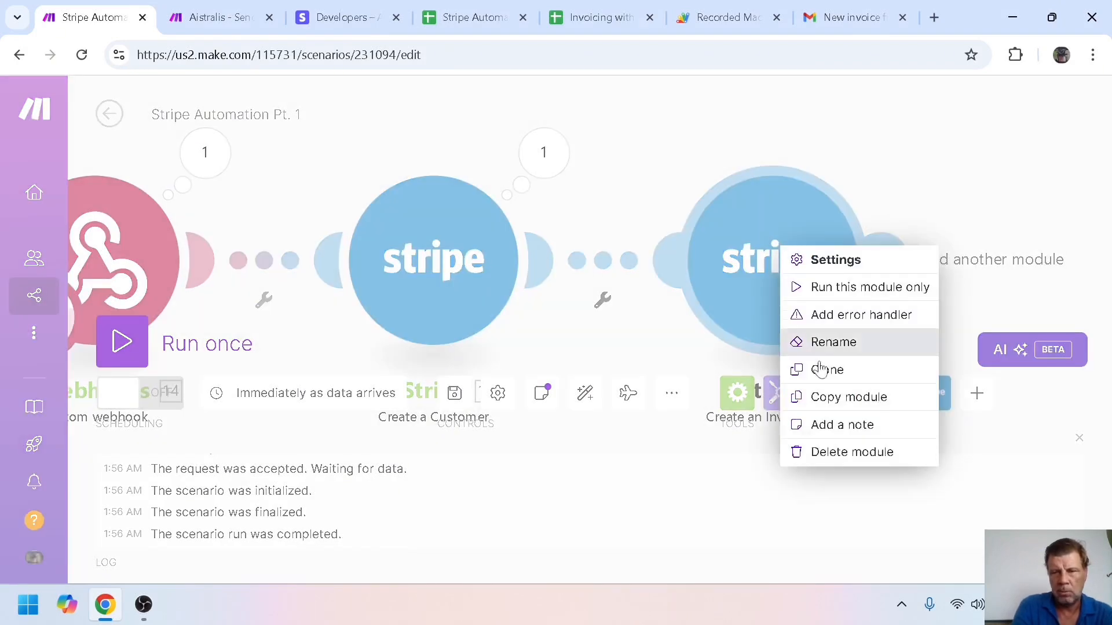
left_click(855, 290)
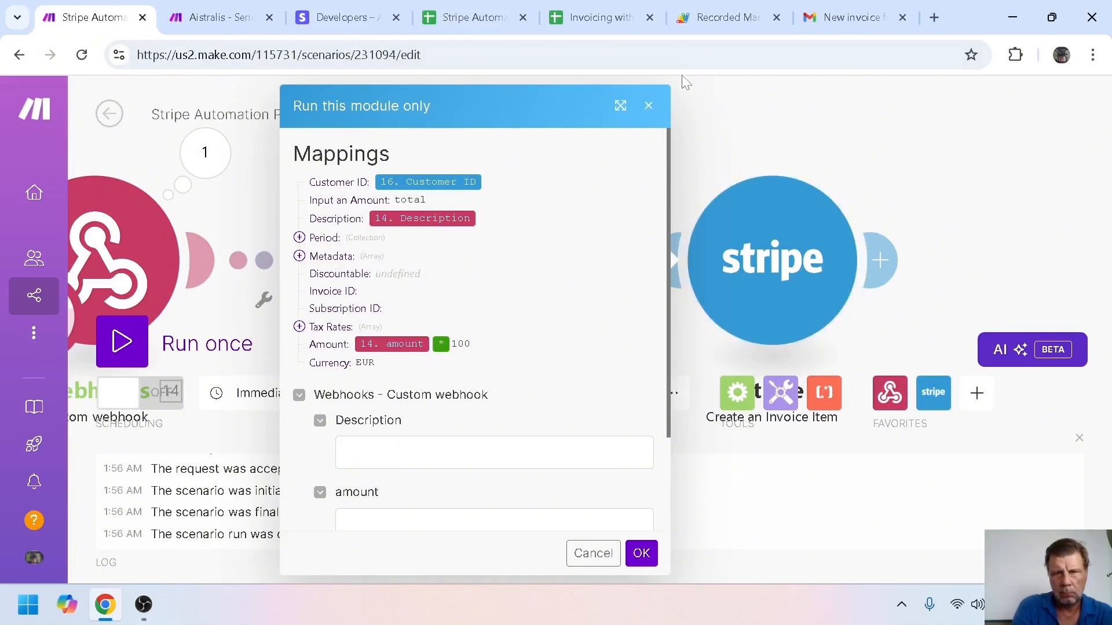
left_click(648, 106)
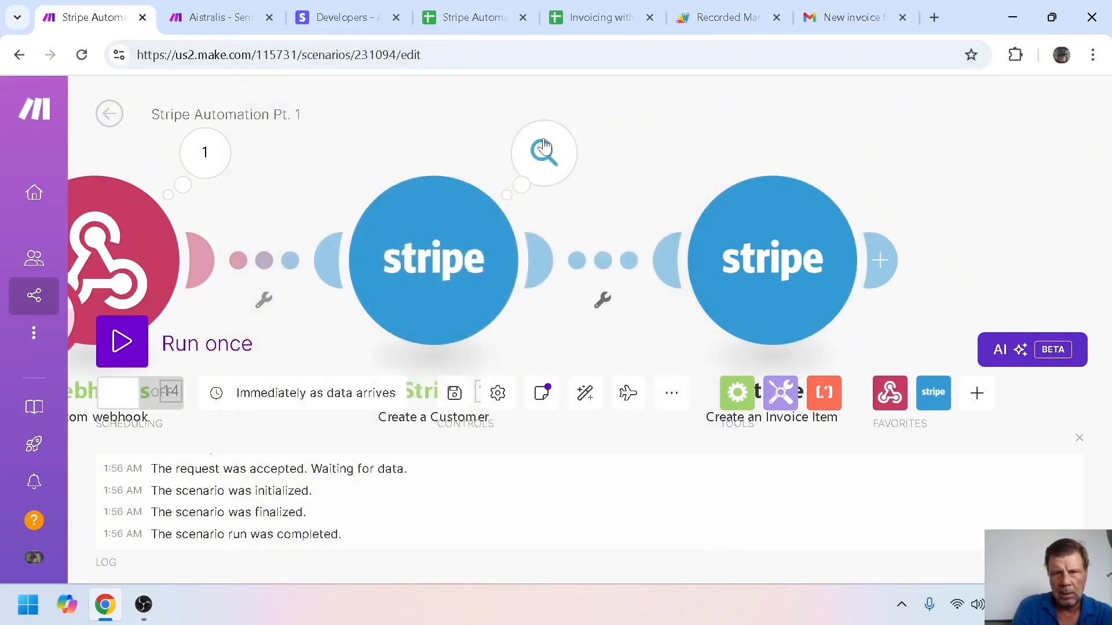
Copy the new customer's Customer ID from the Create a Customer run output
left_click(543, 149)
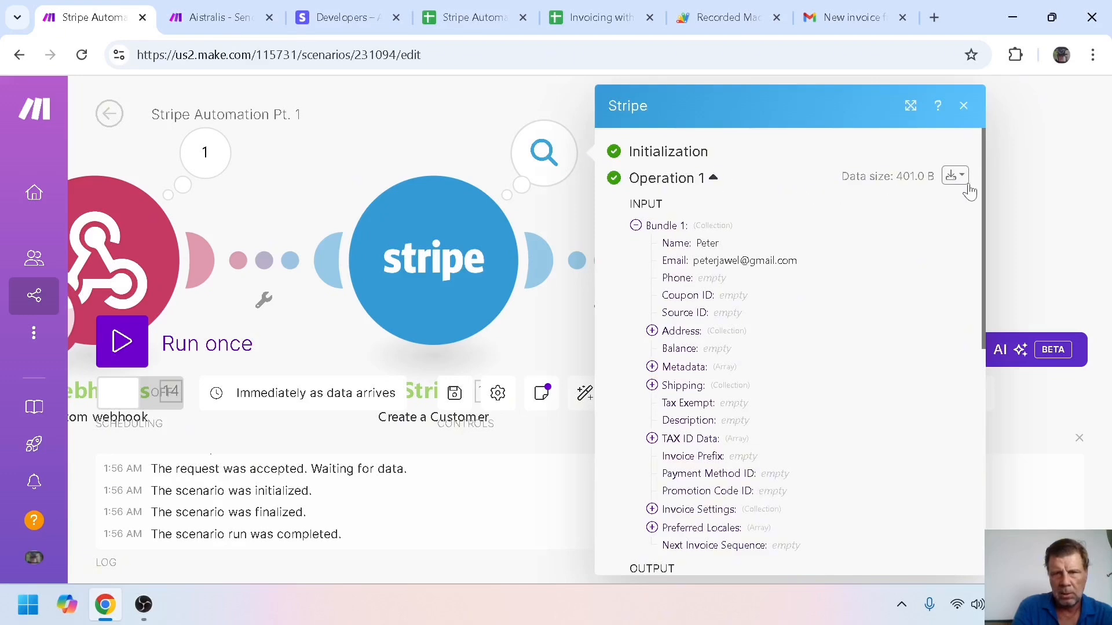
left_click_drag(978, 185, 980, 345)
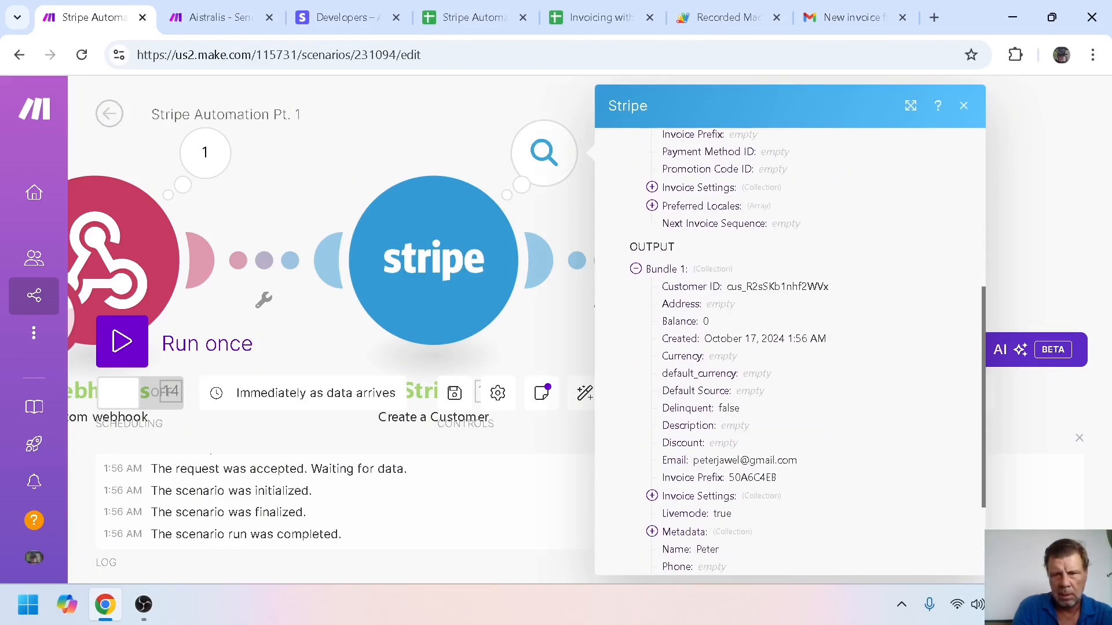
left_click_drag(710, 287, 837, 293)
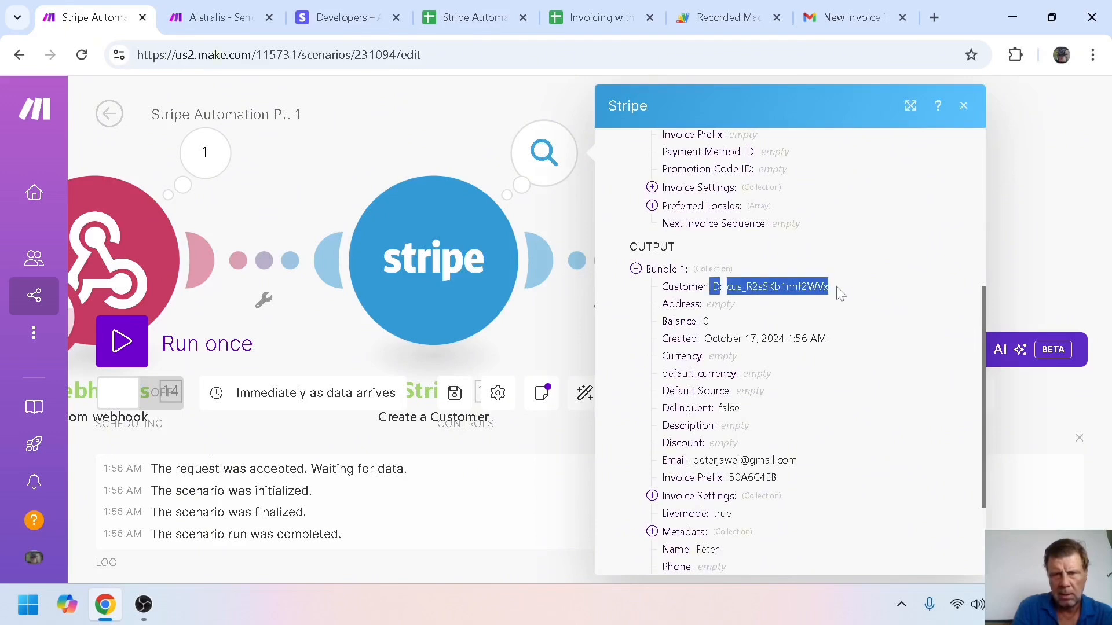
left_click(725, 290)
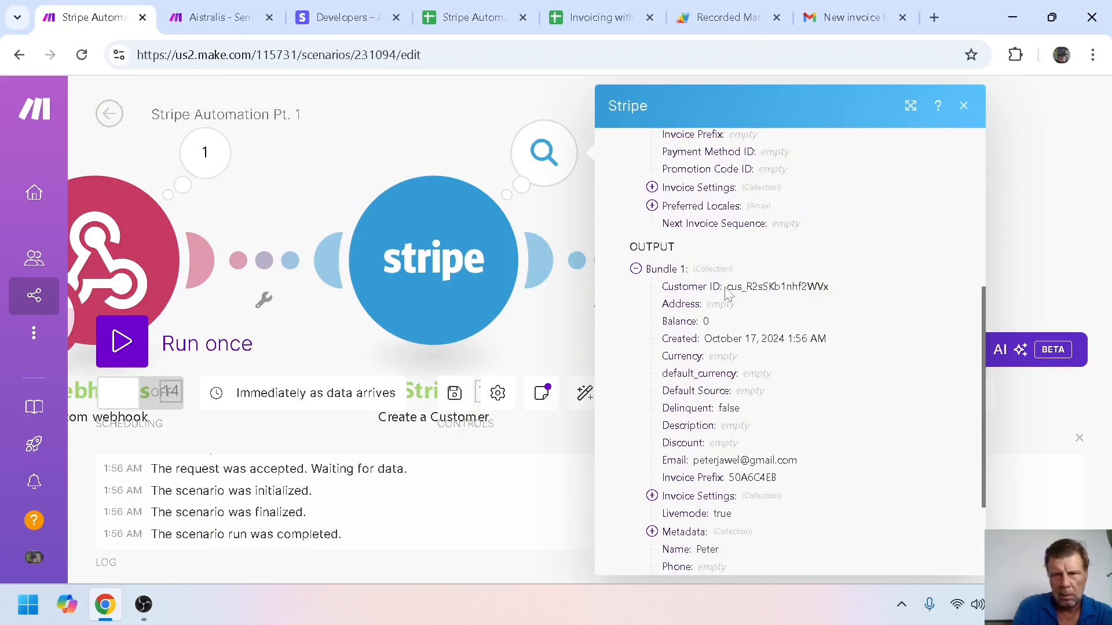
left_click_drag(727, 289, 831, 290)
key("ctrl+c")
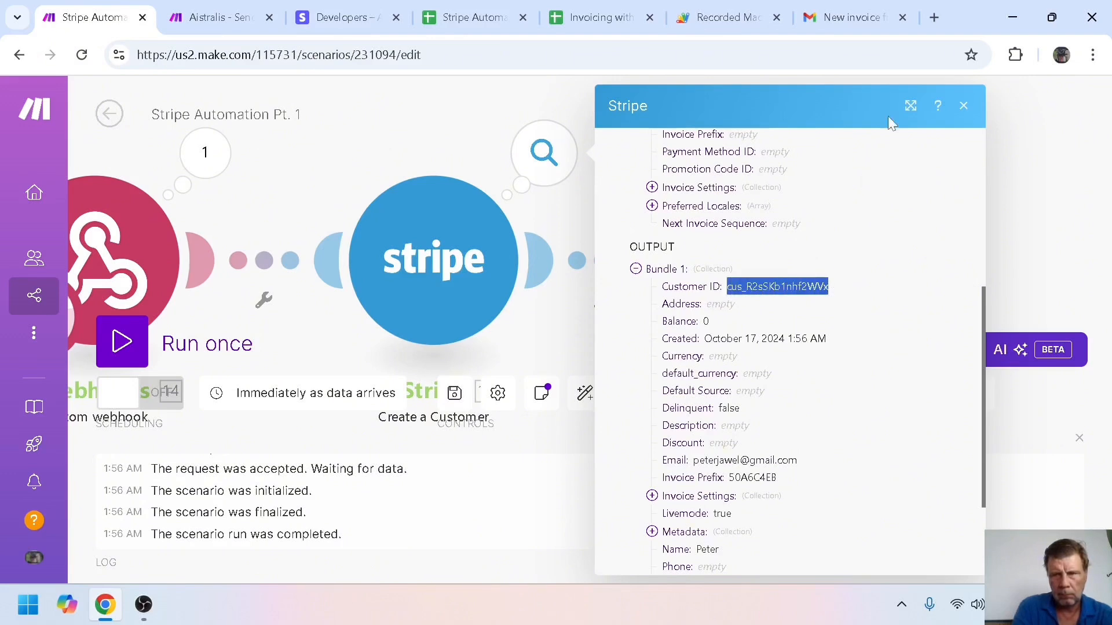
left_click(964, 109)
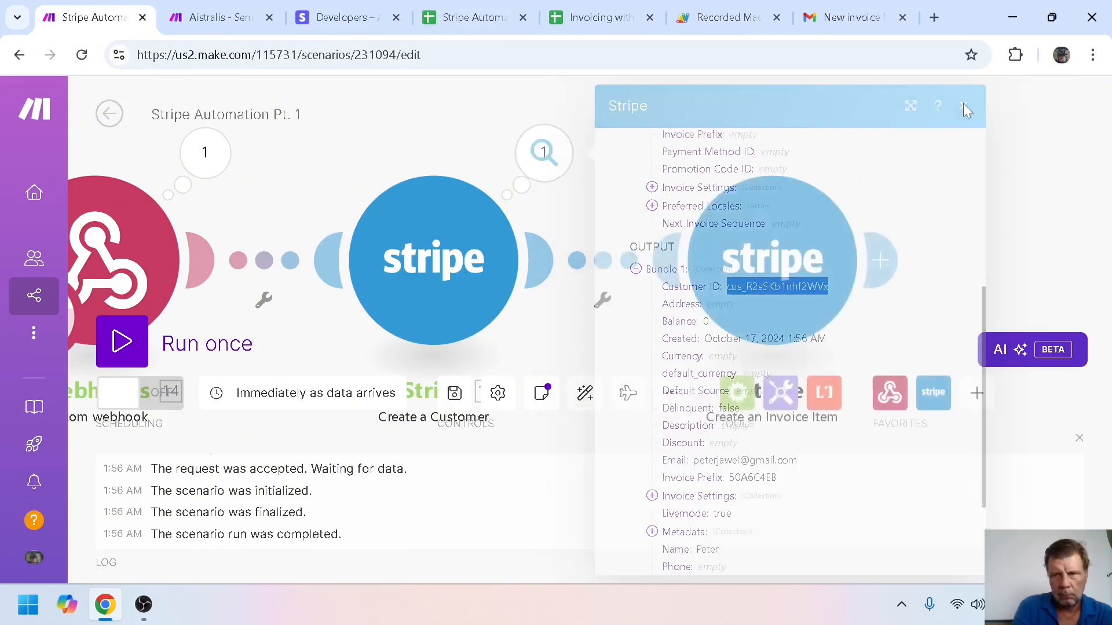
Start a test of only the invoice item module and paste the copied Customer ID
left_click(742, 246)
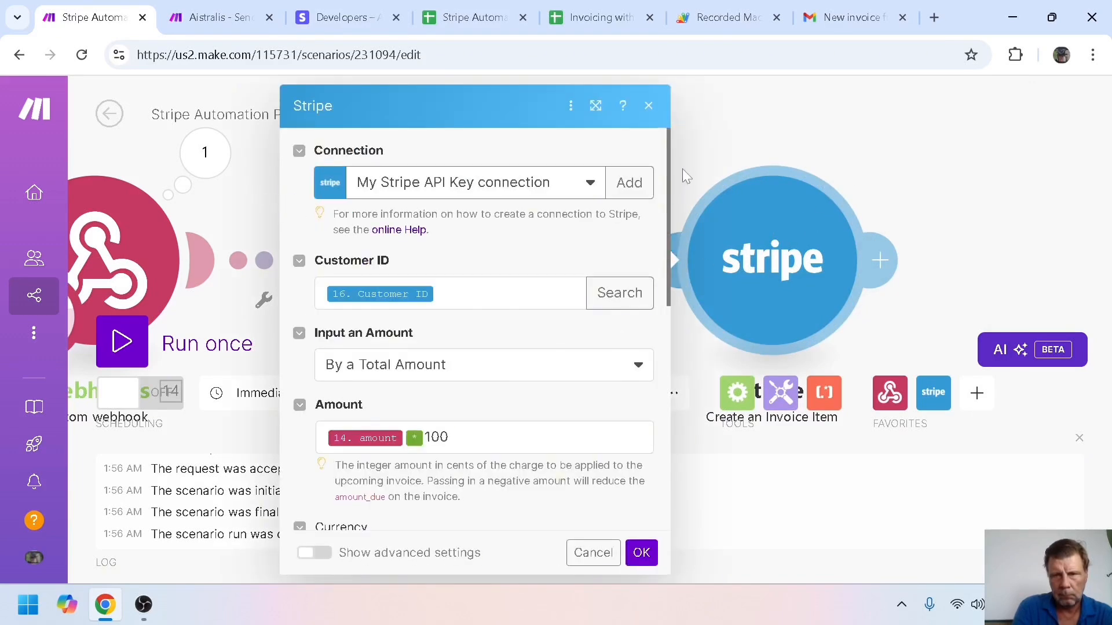
right_click(775, 229)
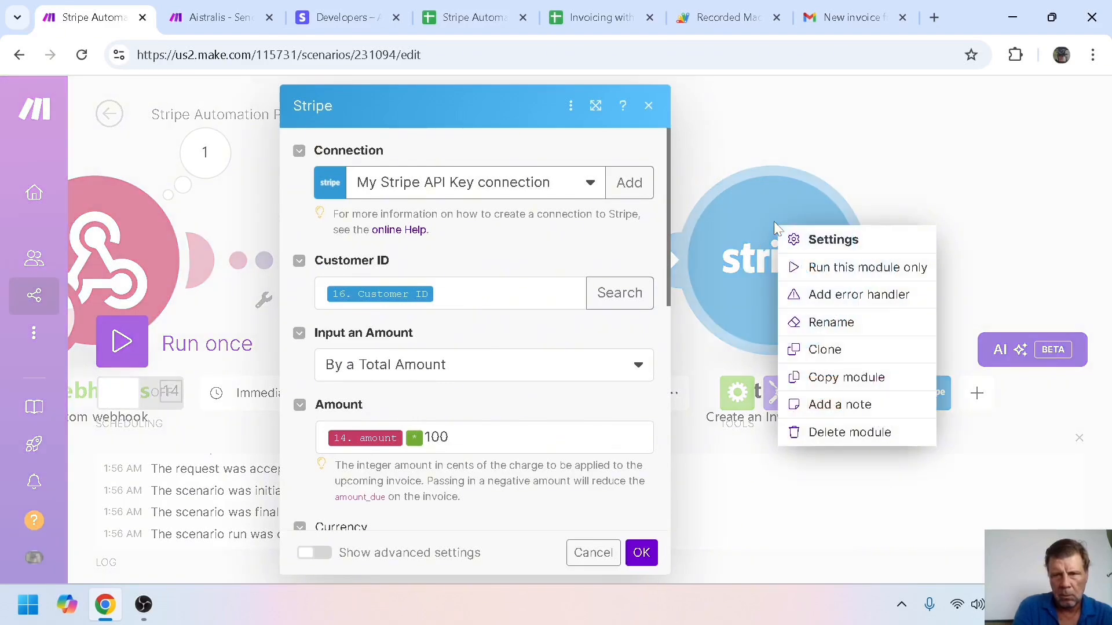
left_click(845, 278)
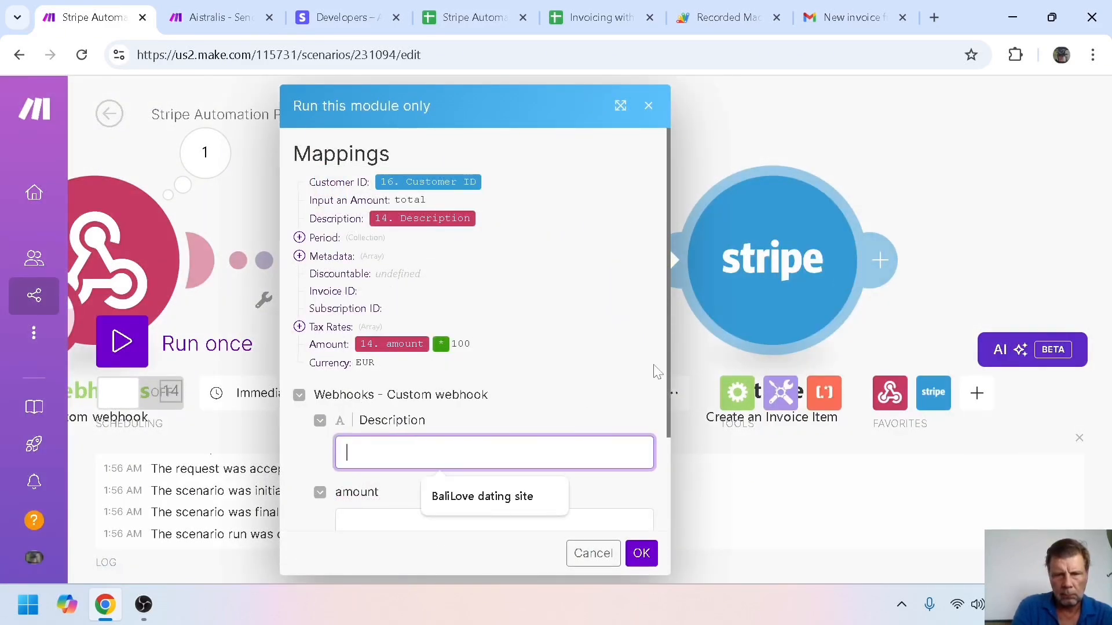
left_click_drag(669, 361, 668, 467)
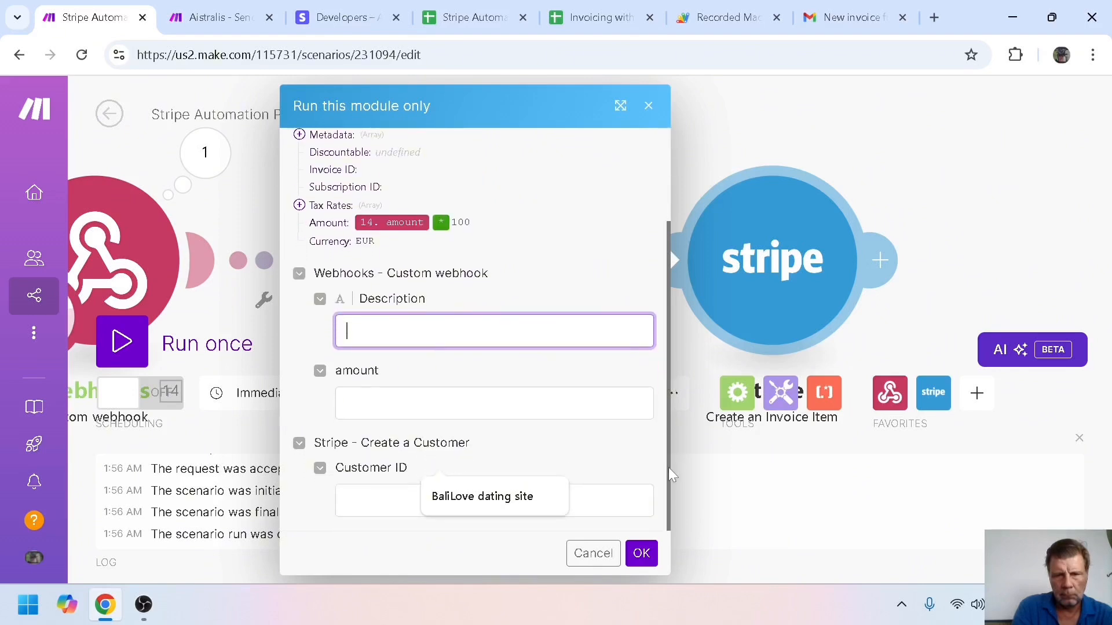
left_click(383, 501)
key("ctrl+v")
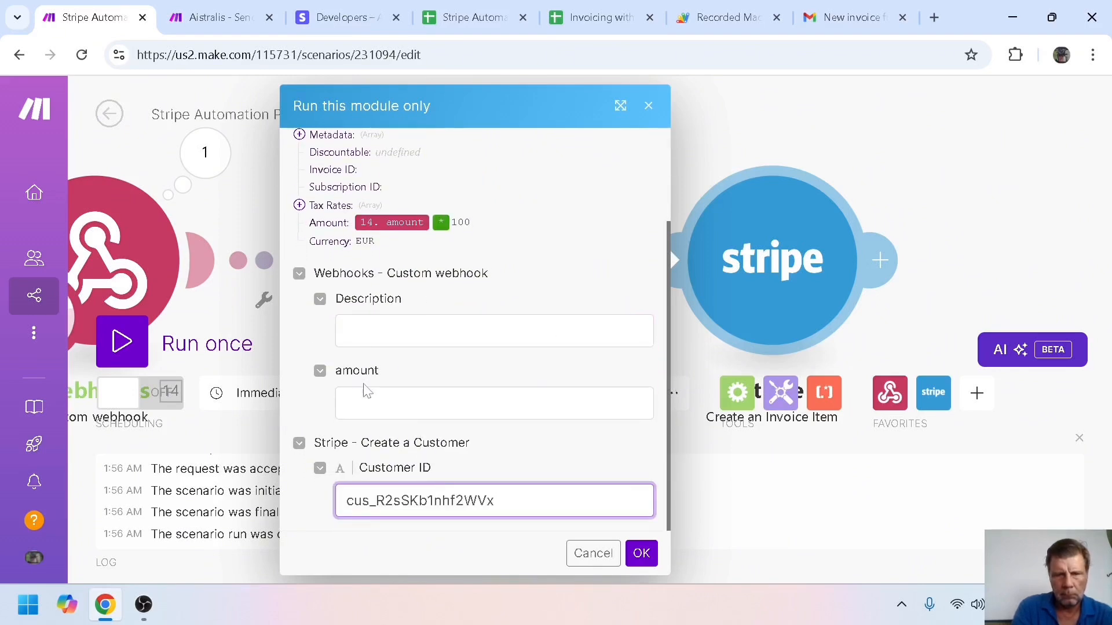
Enter Description and amount 75000, run the module, and close the results
left_click(384, 330)
type("Des")
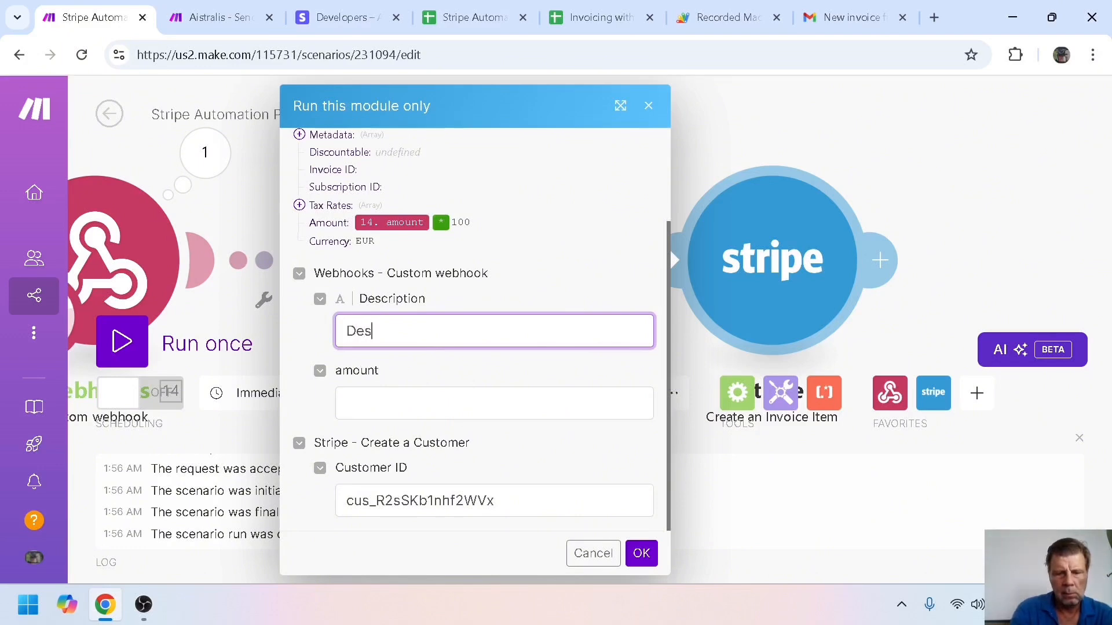
type("cription")
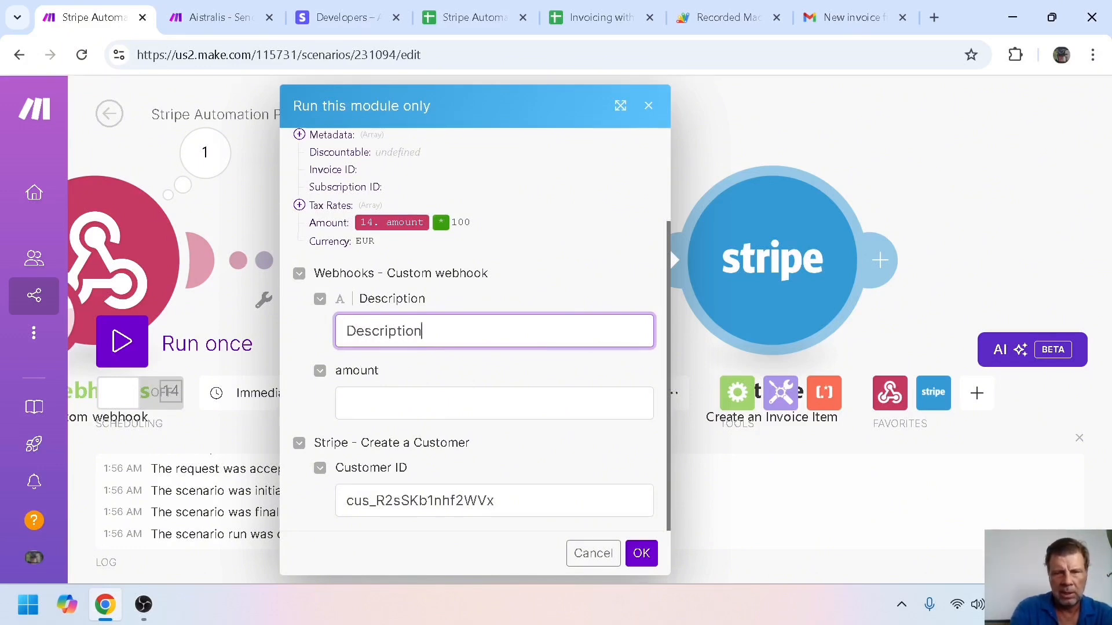
left_click(384, 403)
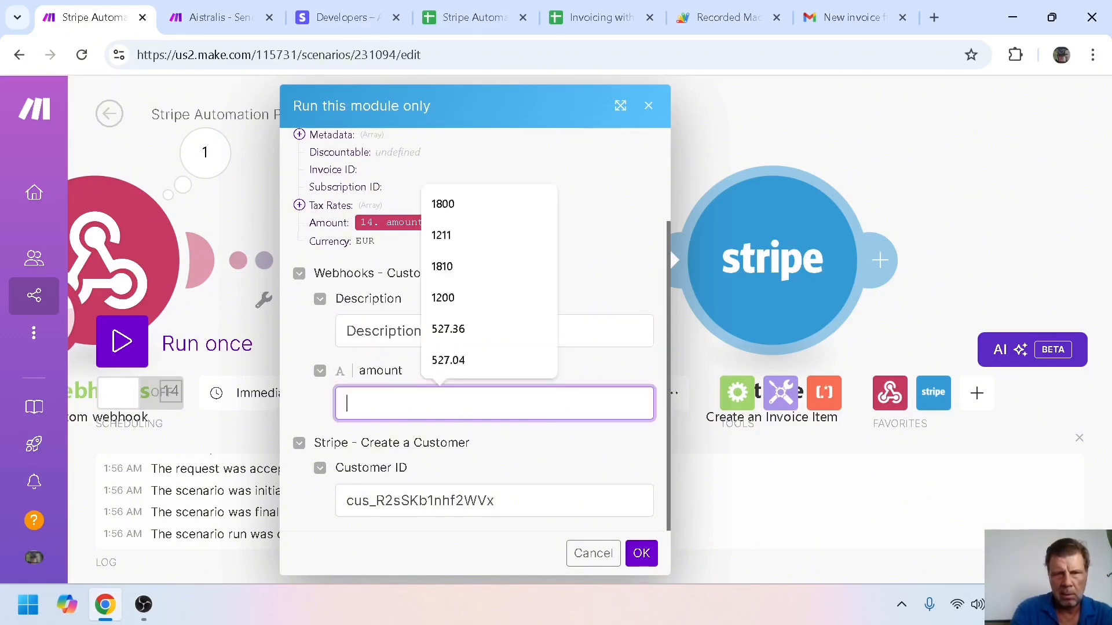
type("1")
key("BackSpace")
type("7r")
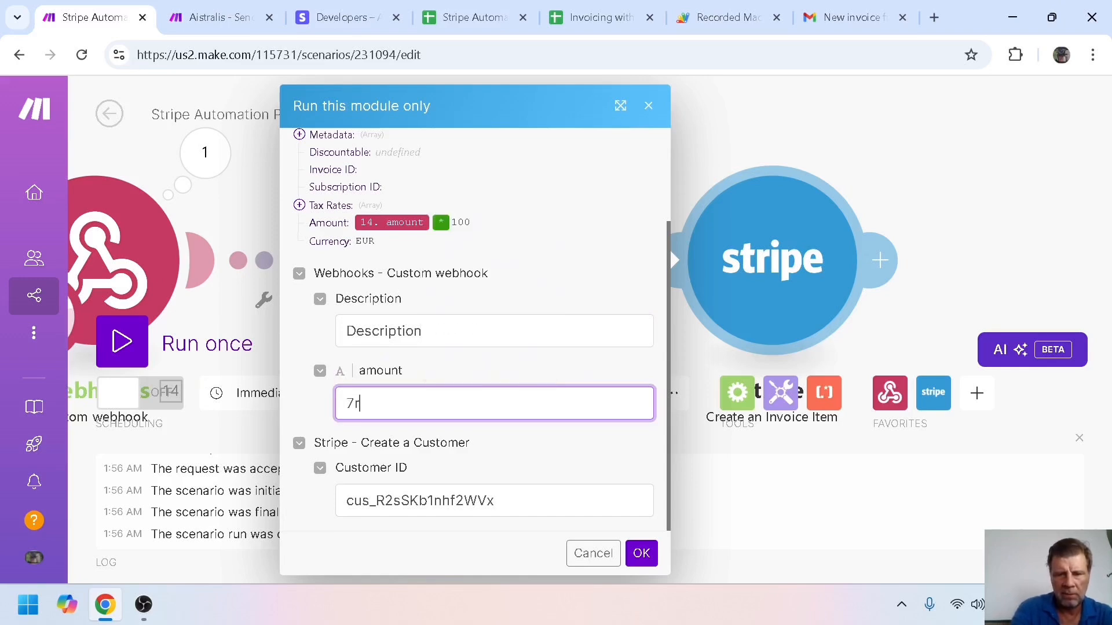
key("BackSpace")
type("5")
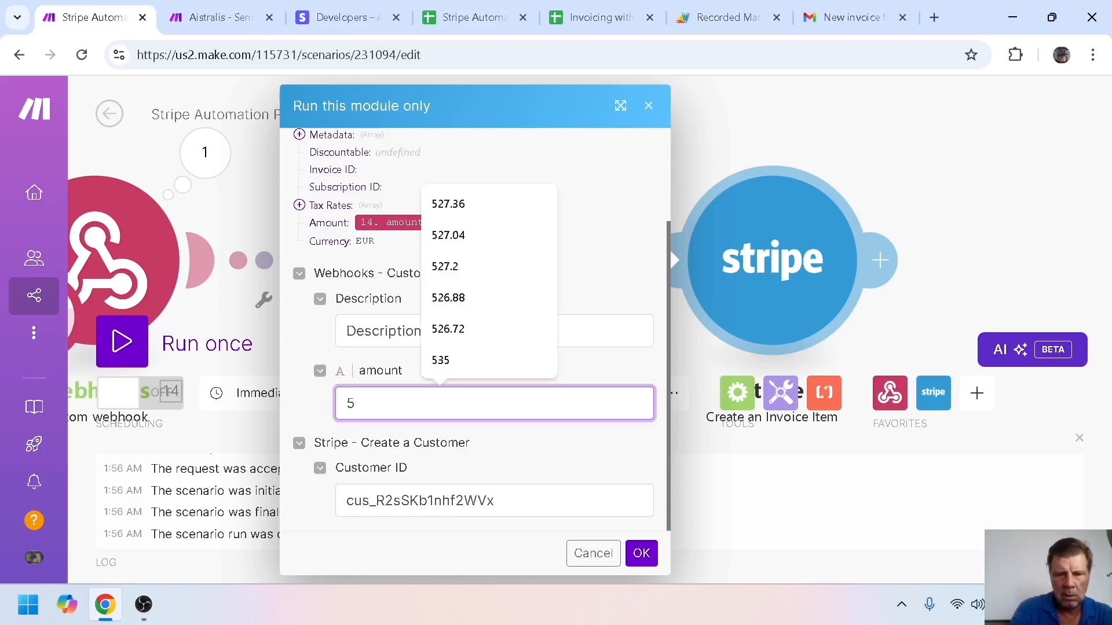
key("BackSpace")
type("75000")
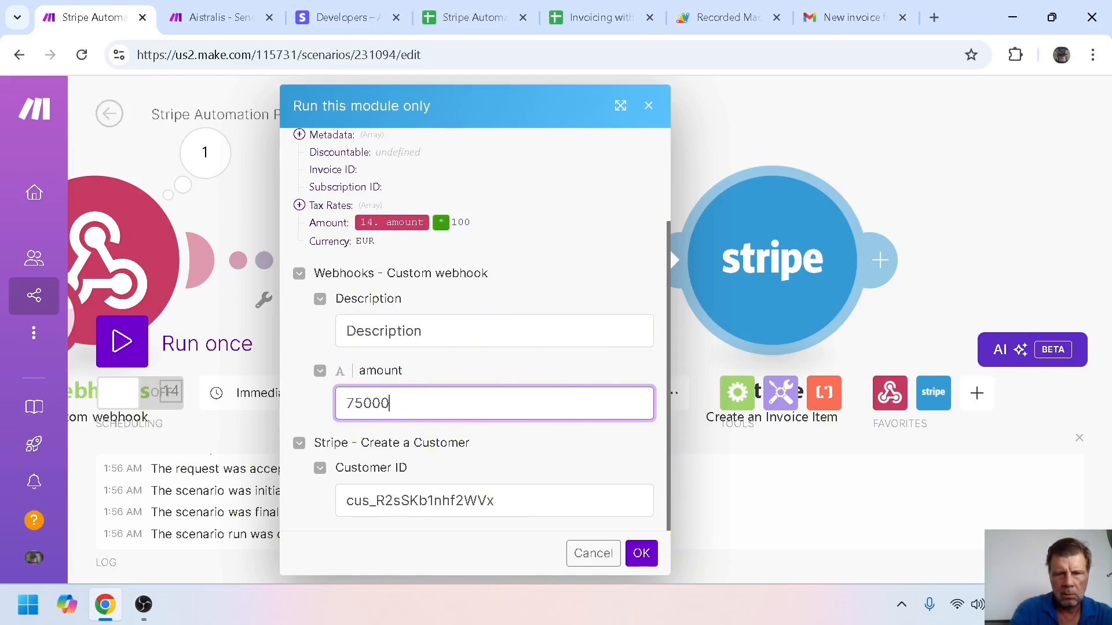
left_click(641, 553)
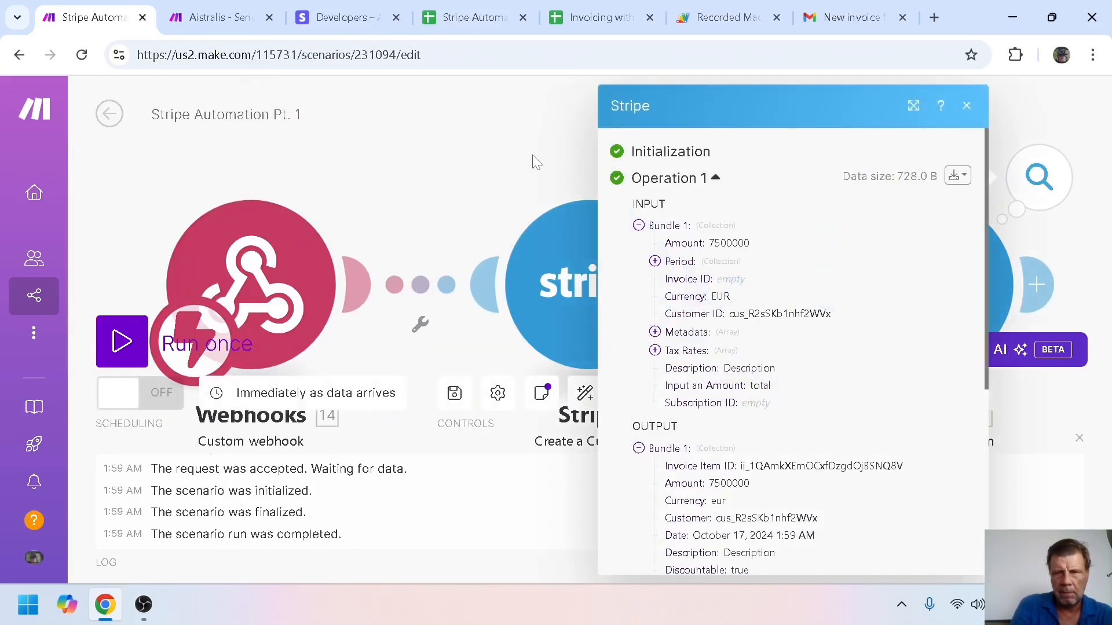
left_click(535, 162)
left_click_drag(747, 167, 426, 132)
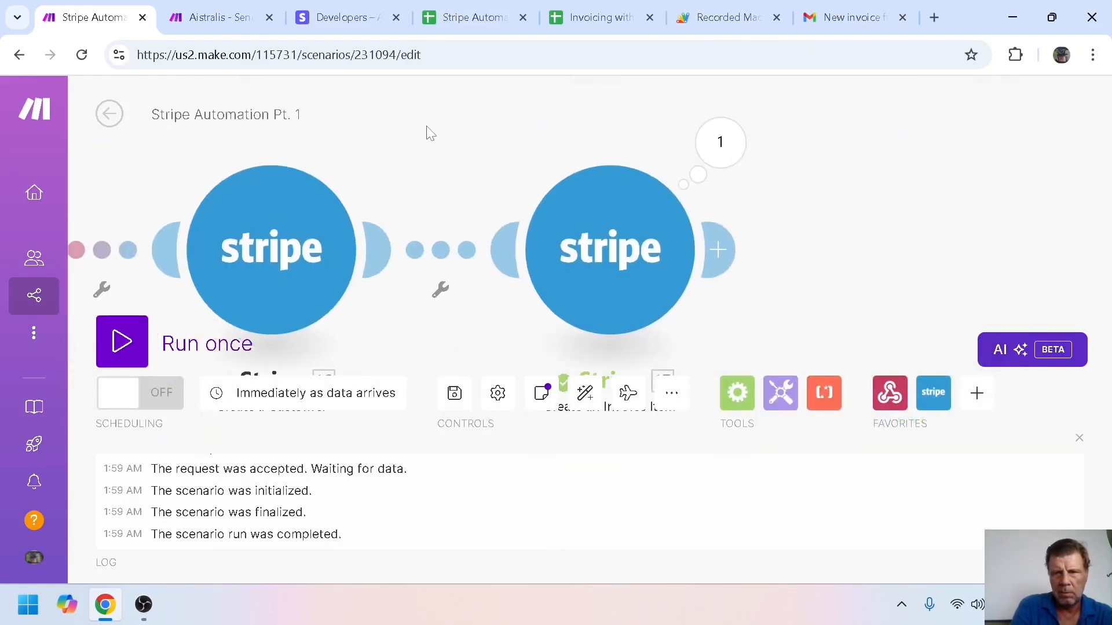
Add a Stripe Create an Invoice module using Customer from the invoice item output
left_click(723, 252)
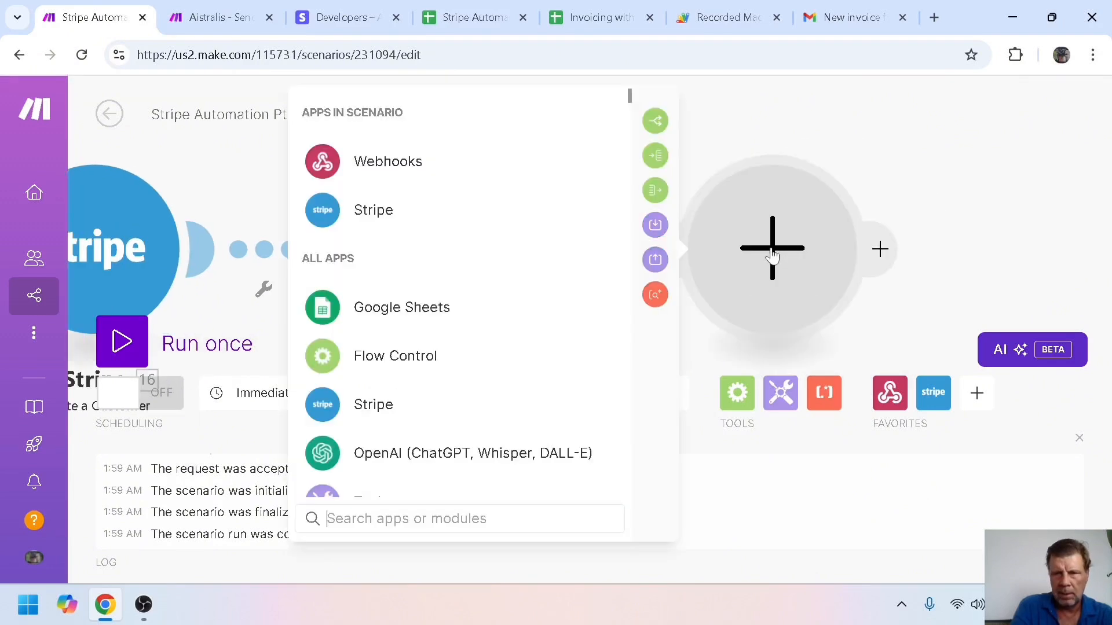
left_click(377, 215)
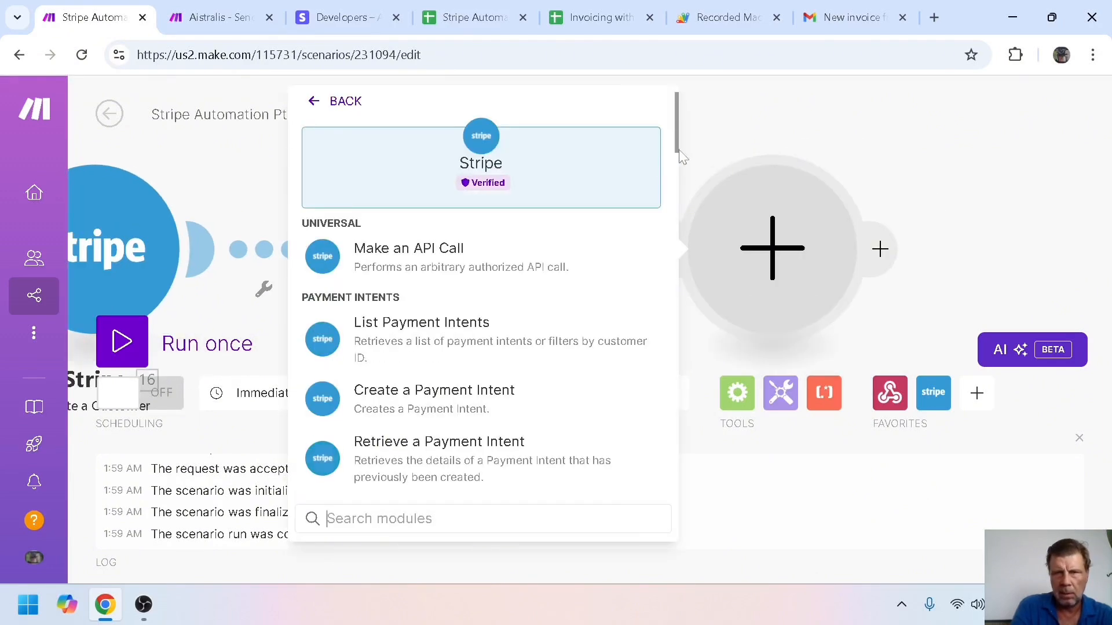
left_click_drag(683, 152, 702, 402)
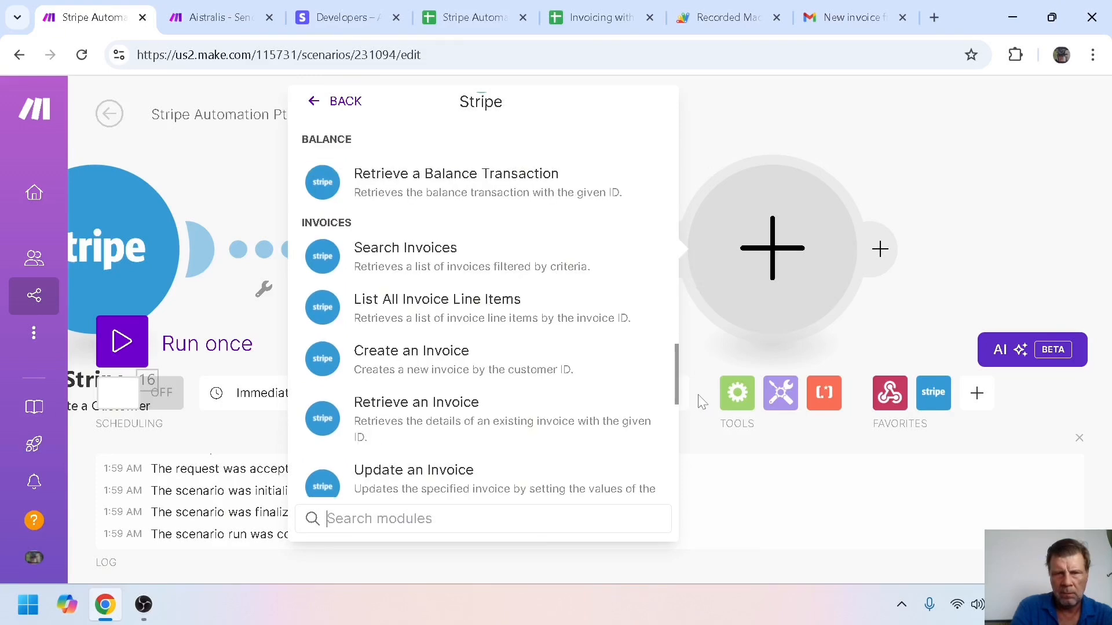
left_click(589, 287)
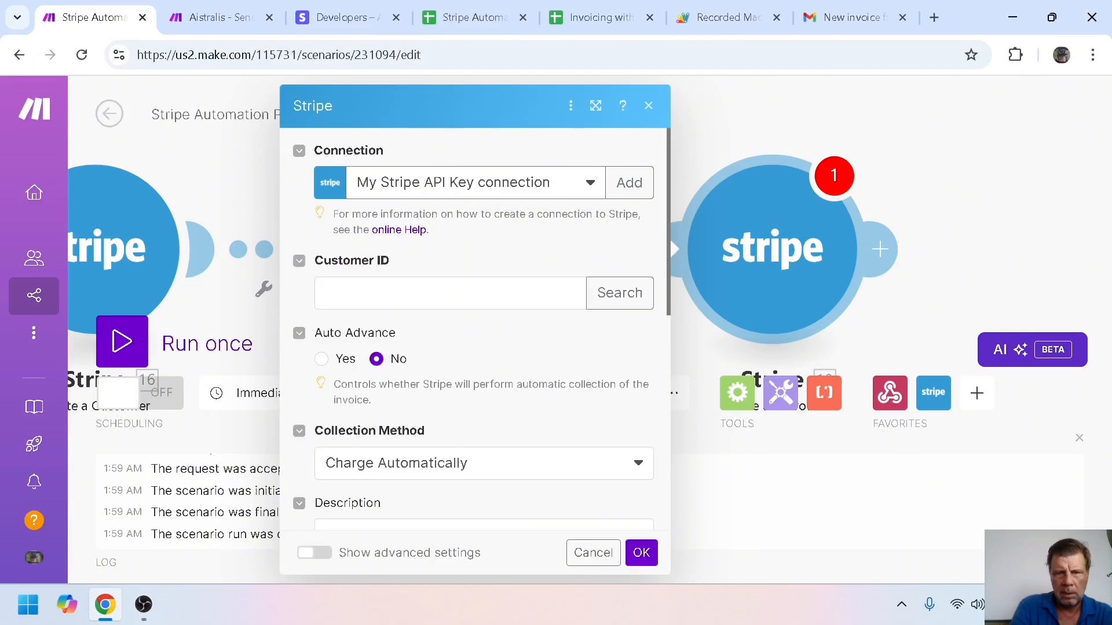
left_click(450, 294)
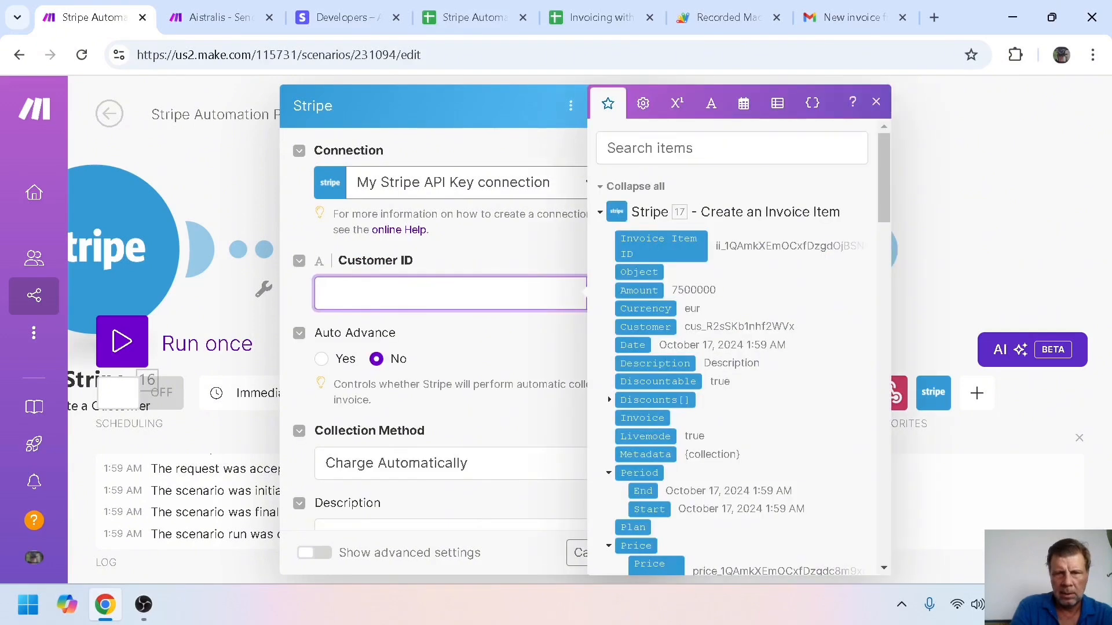
left_click(648, 327)
left_click(472, 354)
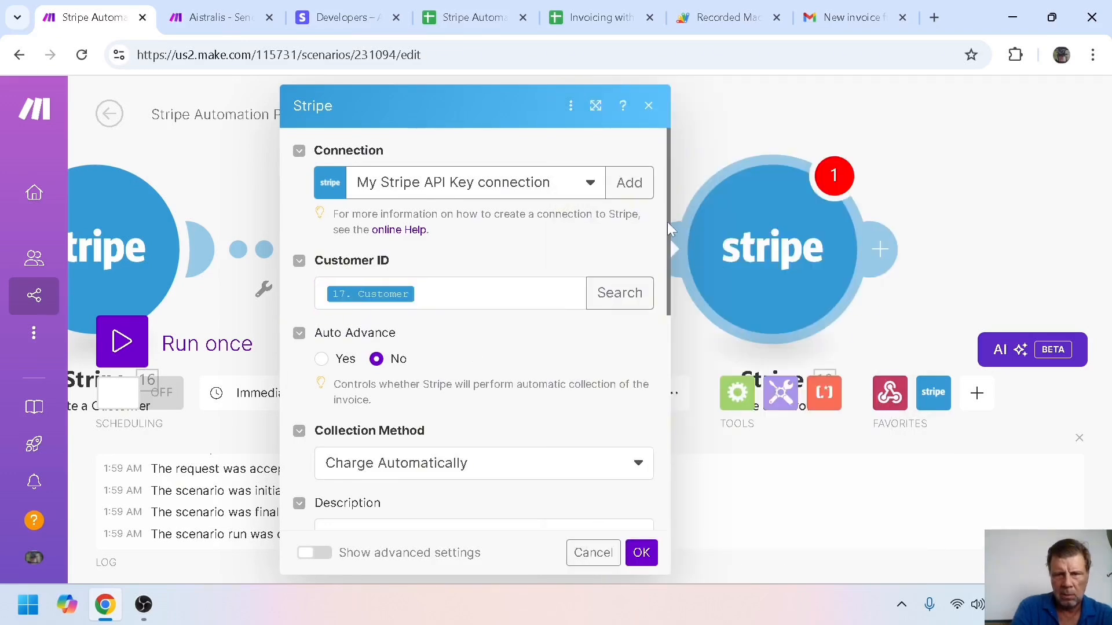
Set Collection Method to Send Invoice with 3 days until due
scroll(640, 315, "down", 3)
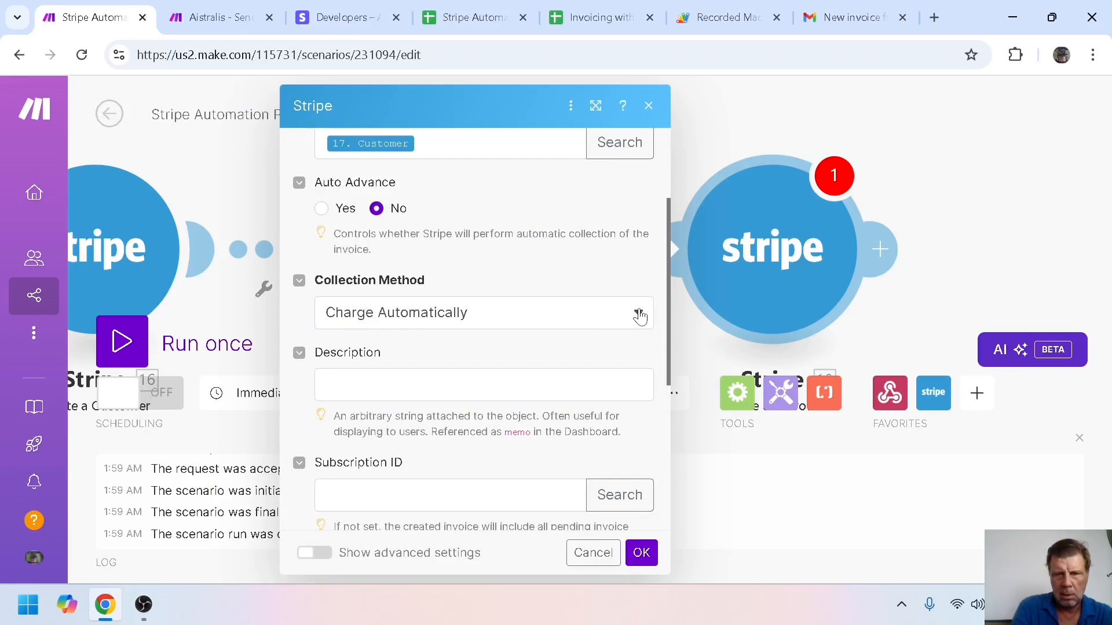
left_click(640, 315)
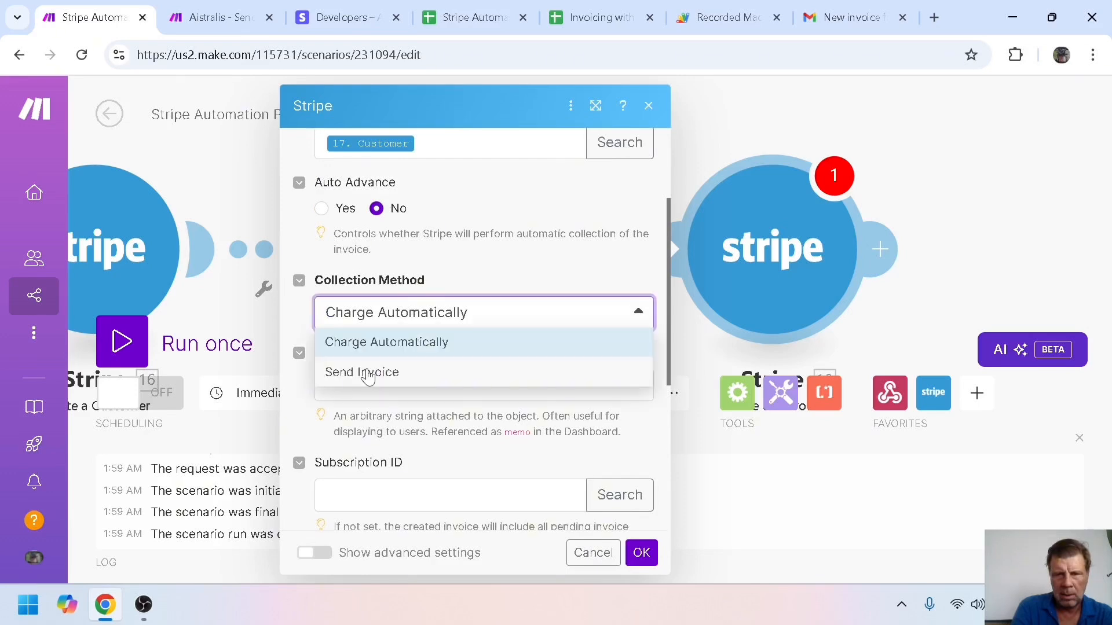
left_click(368, 373)
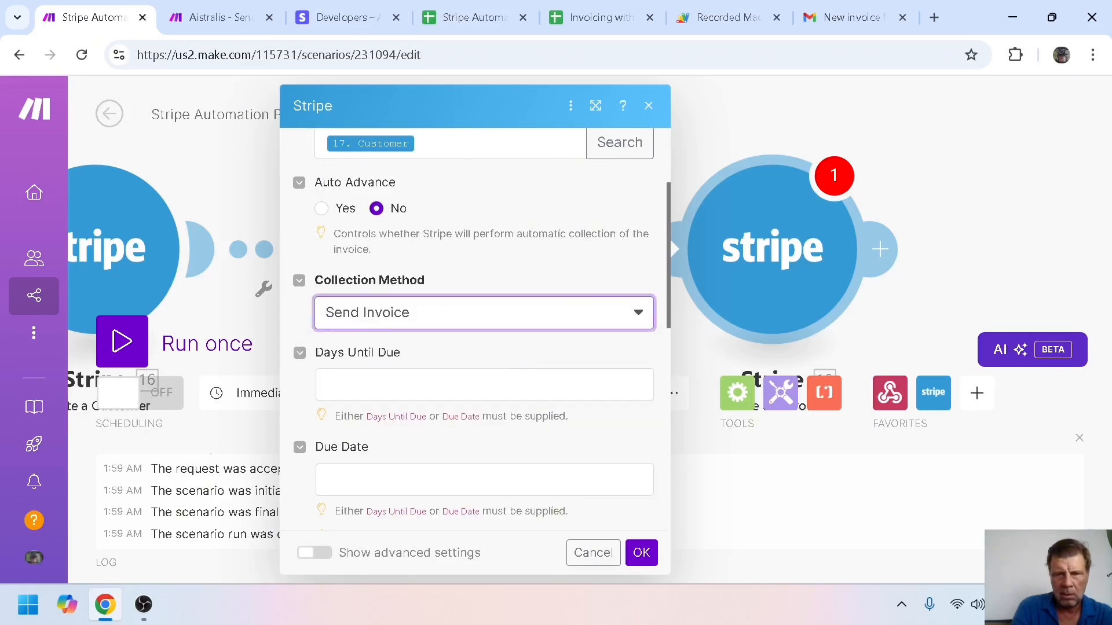
left_click(368, 384)
type("3")
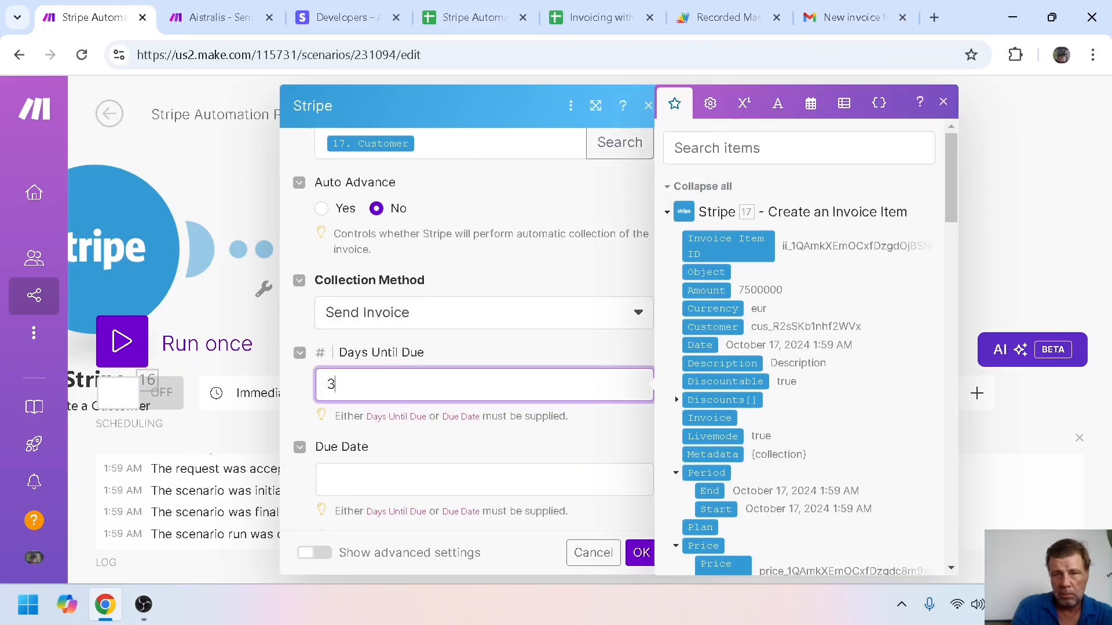
left_click(477, 352)
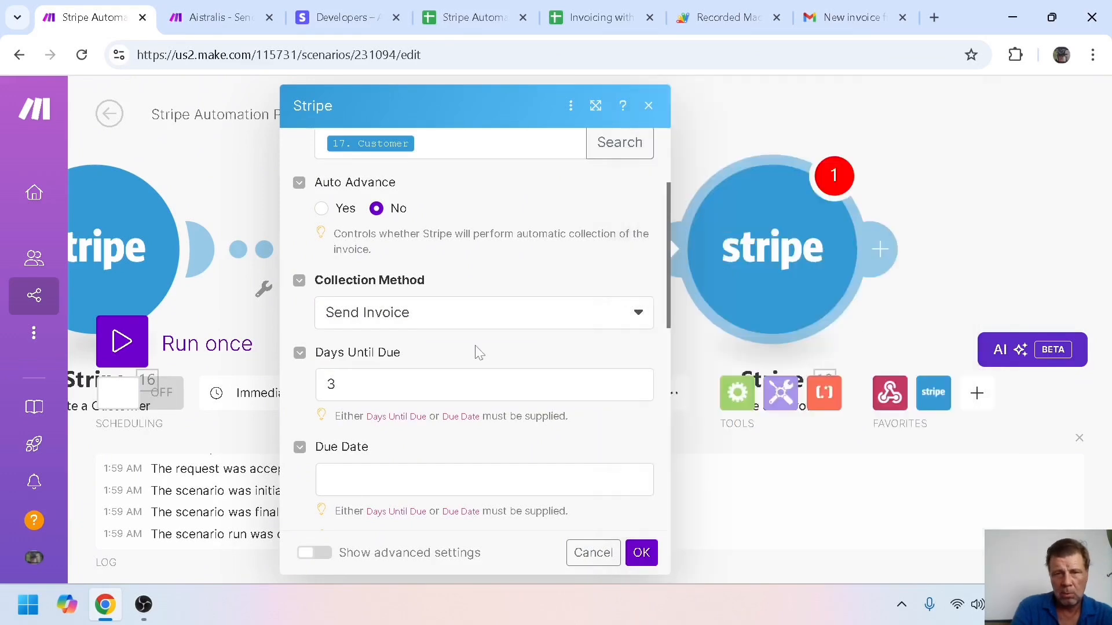
left_click_drag(666, 261, 674, 345)
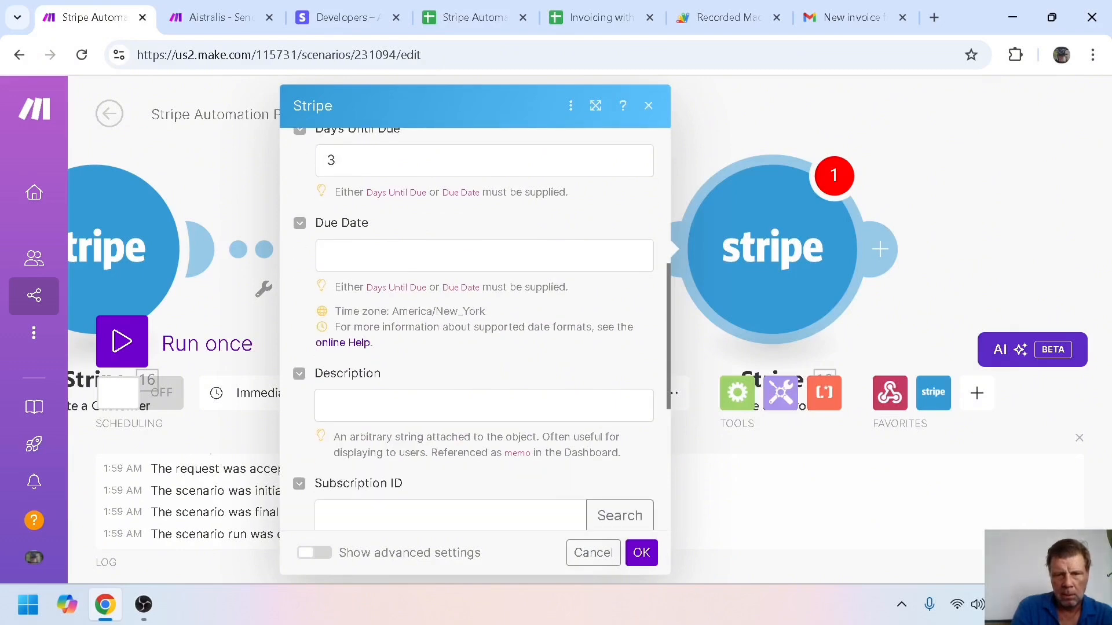
Map the webhook's 14. Description into the invoice Description and save the module
left_click(481, 406)
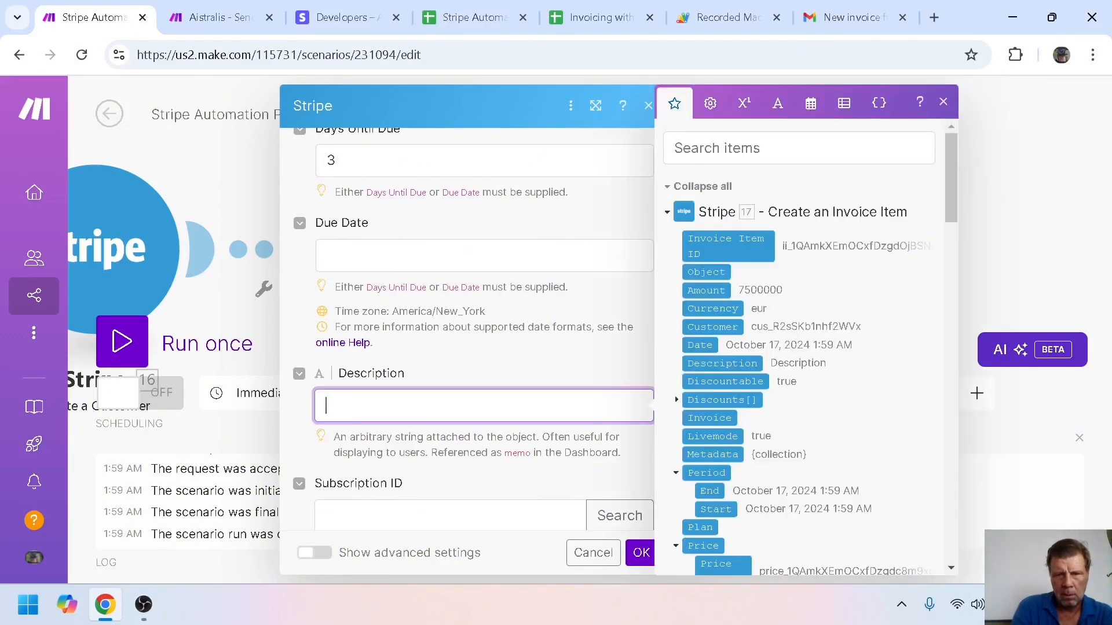
left_click(667, 212)
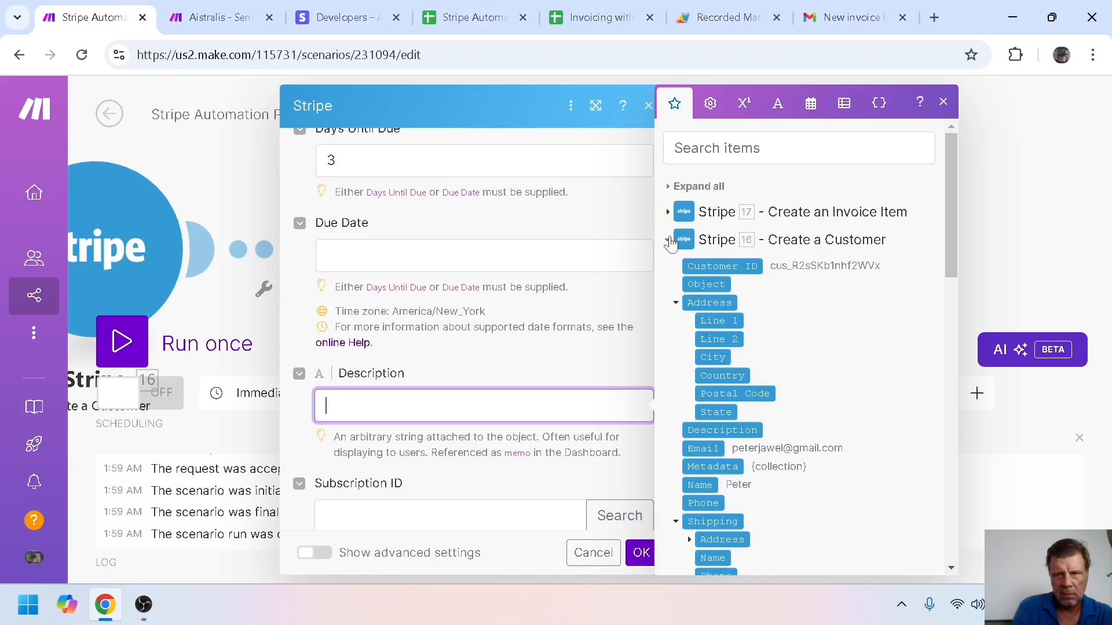
left_click(668, 240)
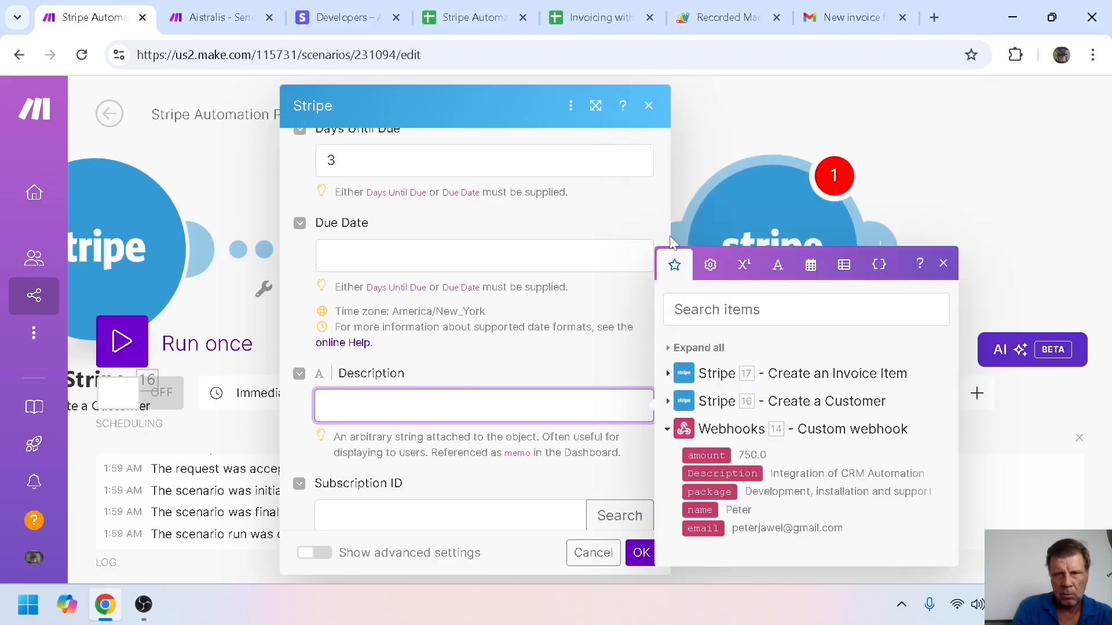
left_click(730, 472)
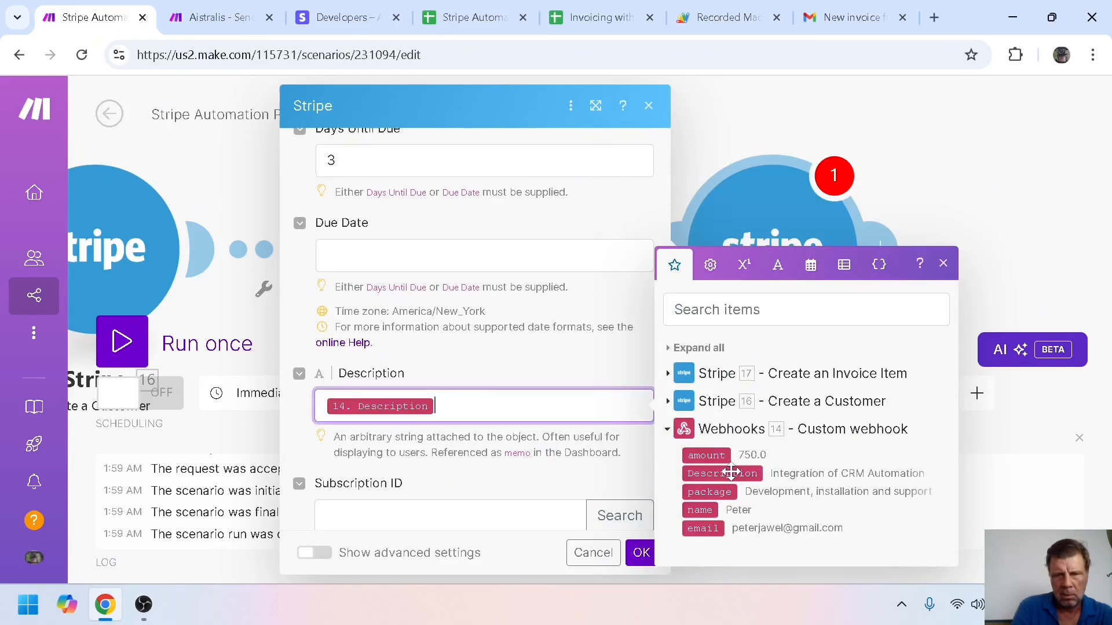
left_click(636, 354)
scroll(668, 306, "down", 2)
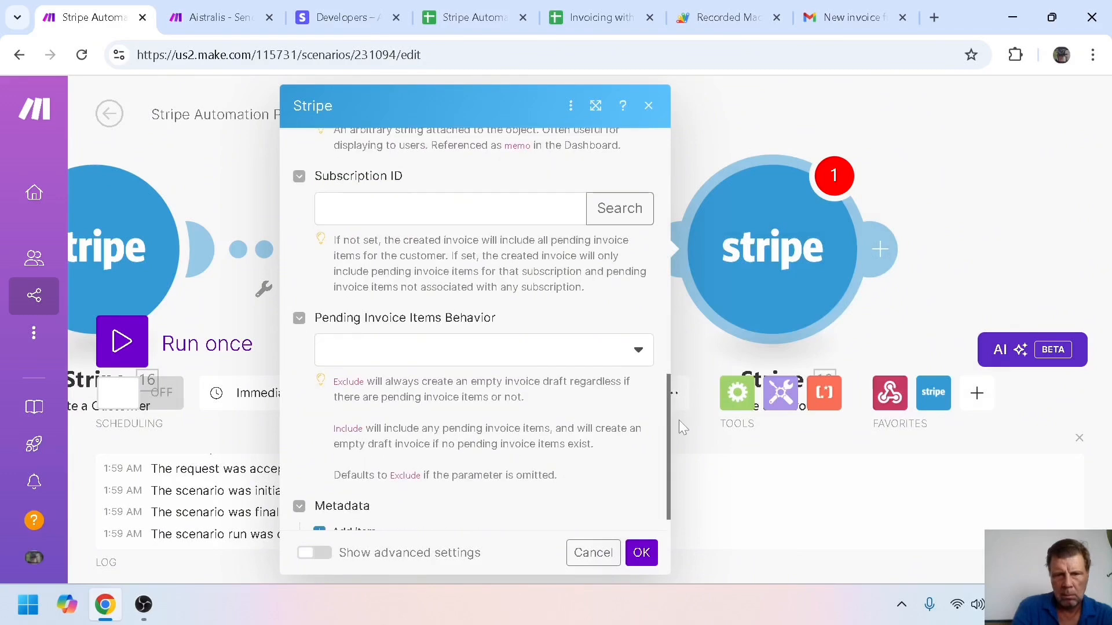
scroll(679, 420, "down", 1)
left_click(643, 554)
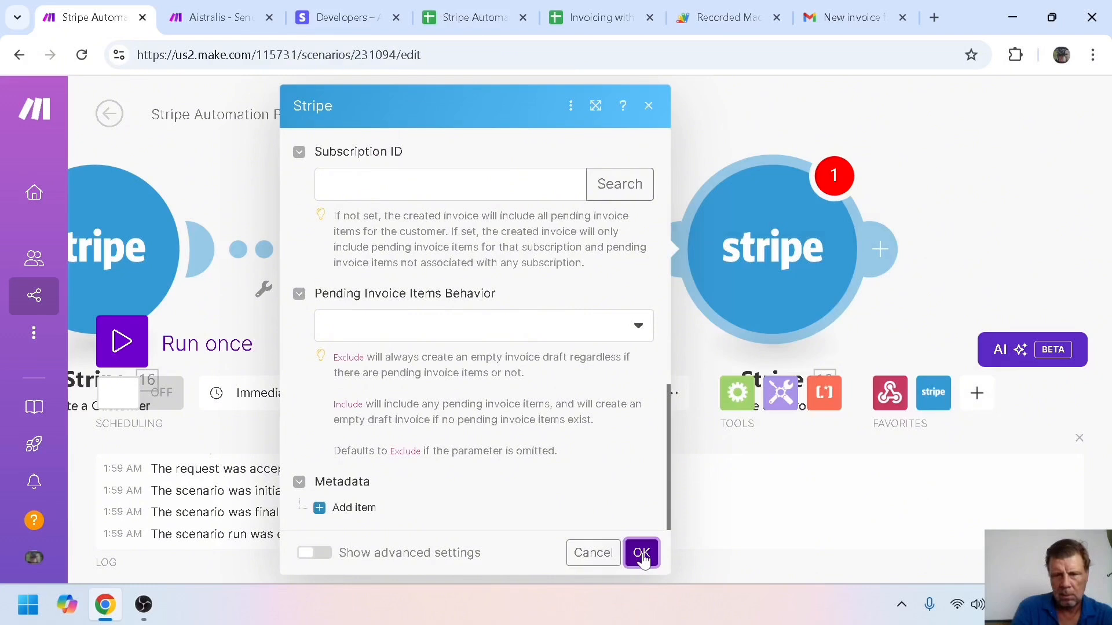
left_click(641, 553)
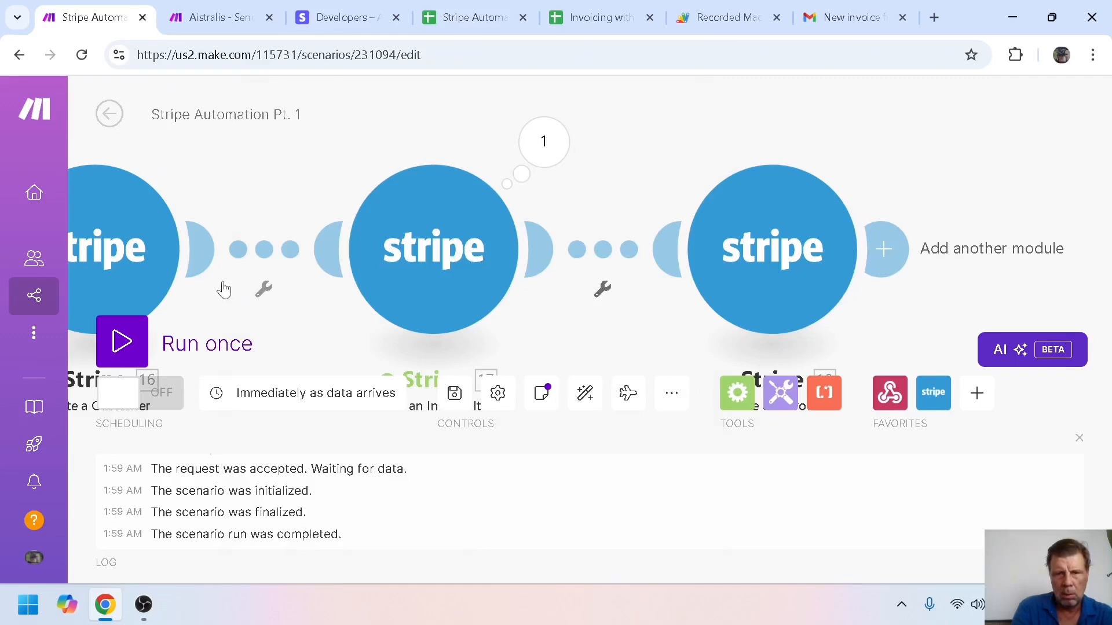
Run the scenario once and trigger it with Generate Invoice in the invoicing sheet
left_click(122, 342)
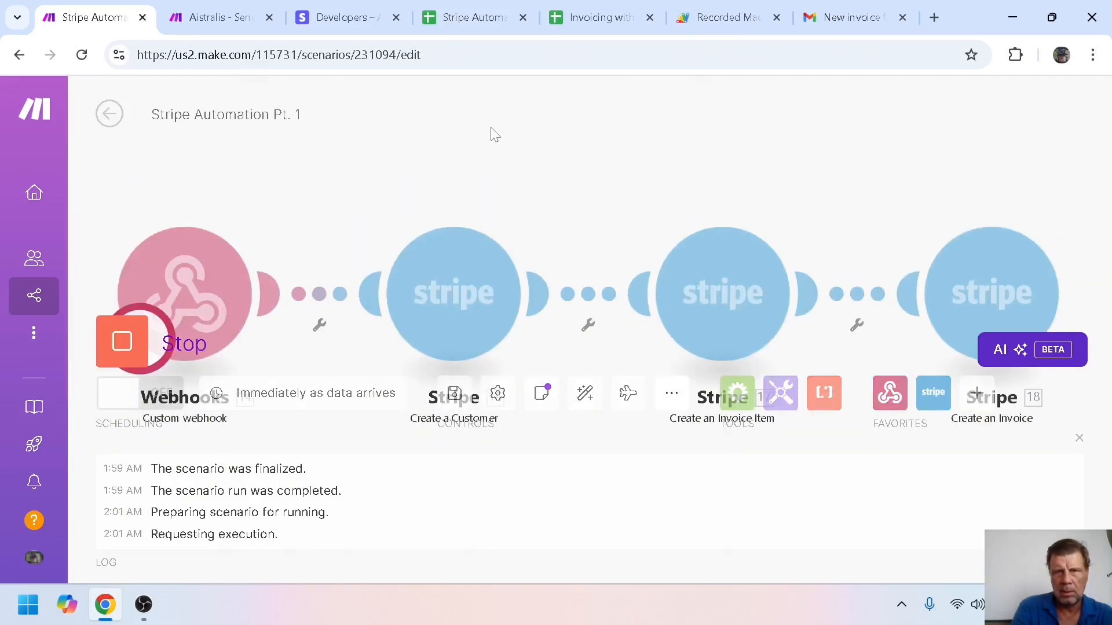
left_click(590, 16)
left_click(836, 255)
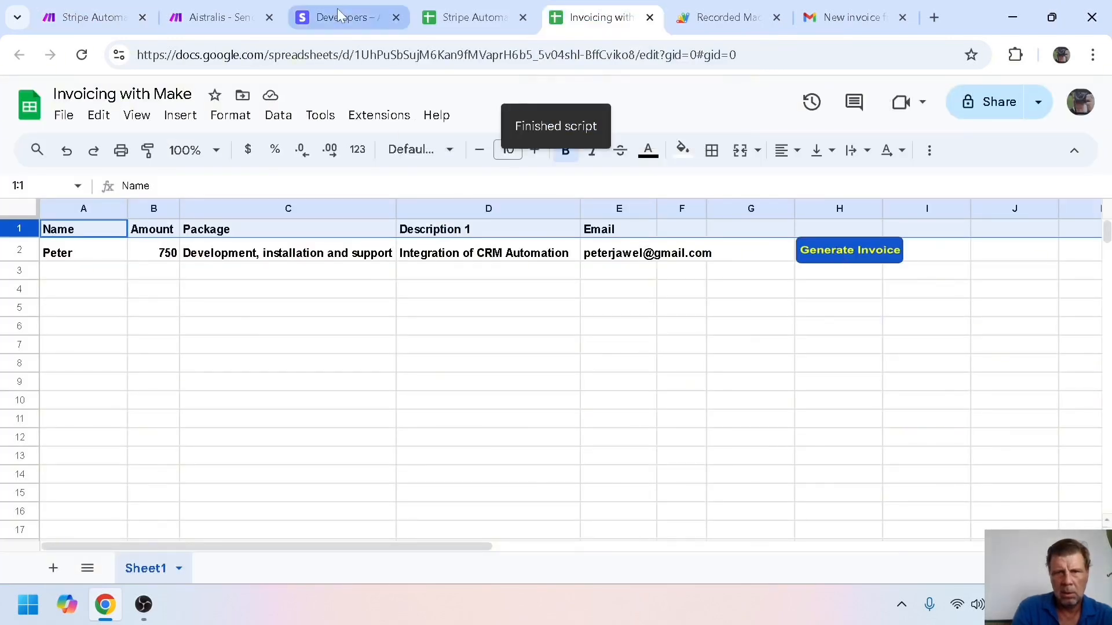
left_click(75, 19)
Check the Create an Invoice run output: one bundle, send_invoice, due in 3 days
left_click_drag(745, 121, 457, 124)
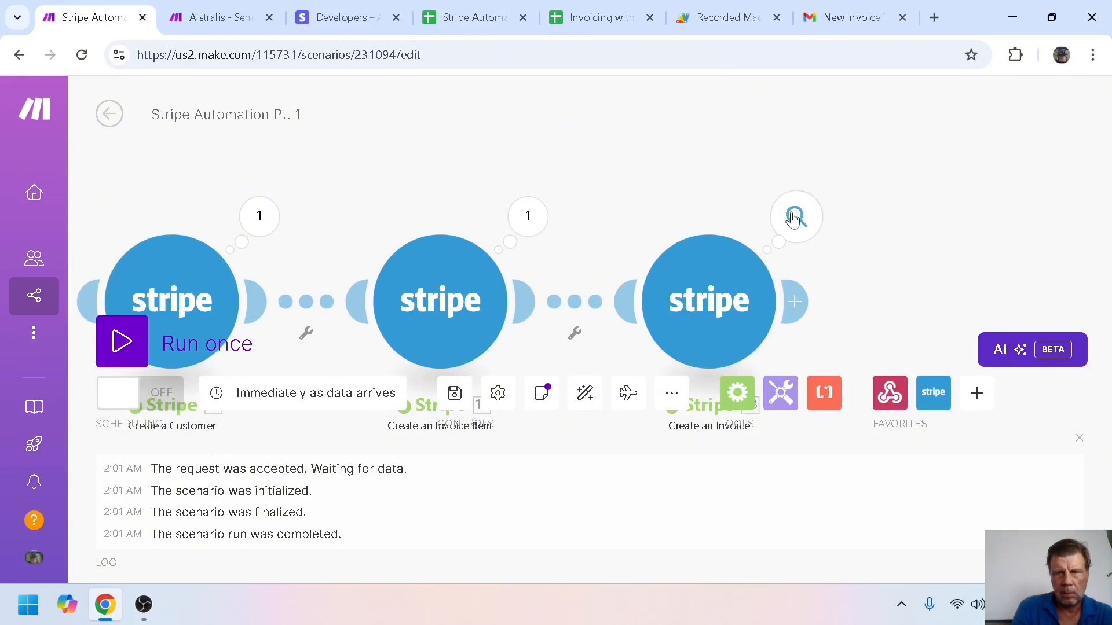
left_click(794, 218)
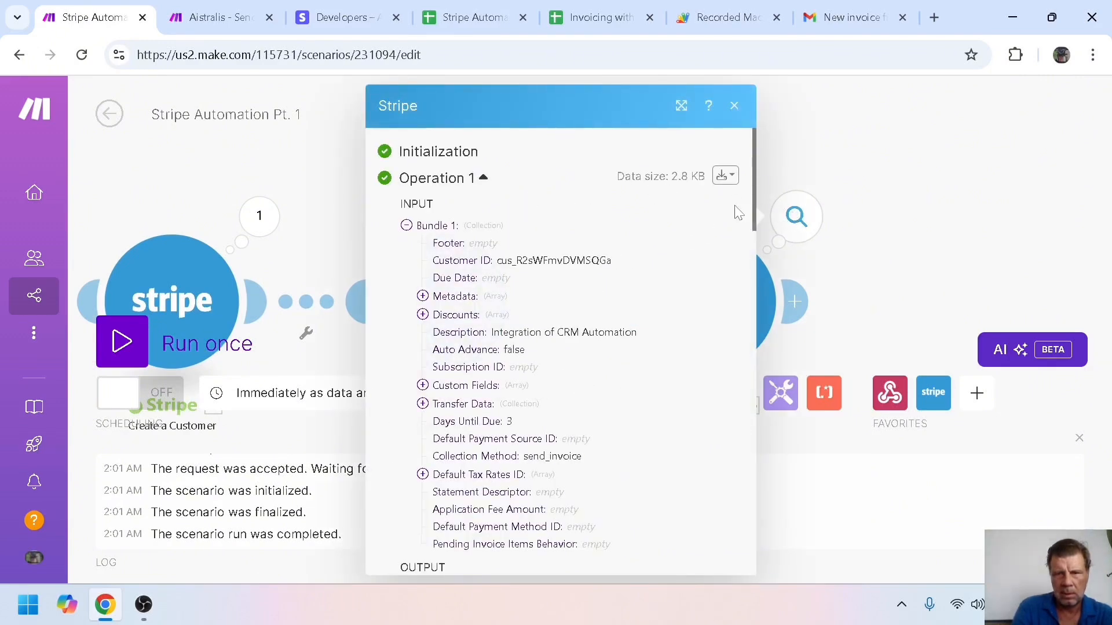
left_click_drag(754, 211, 759, 235)
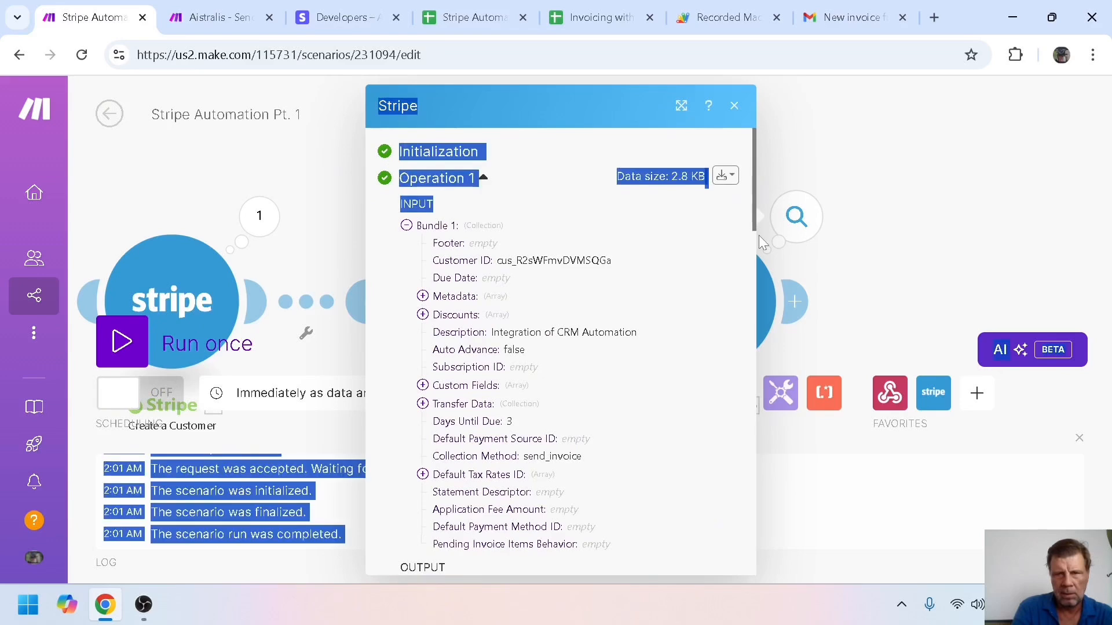
left_click(814, 127)
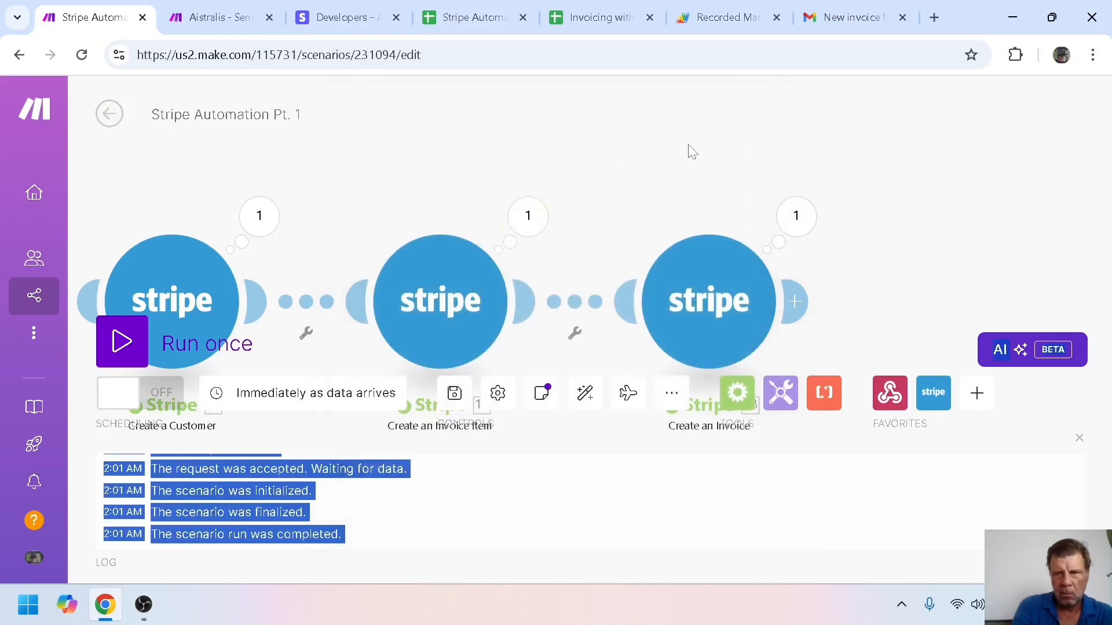
left_click_drag(646, 188, 546, 117)
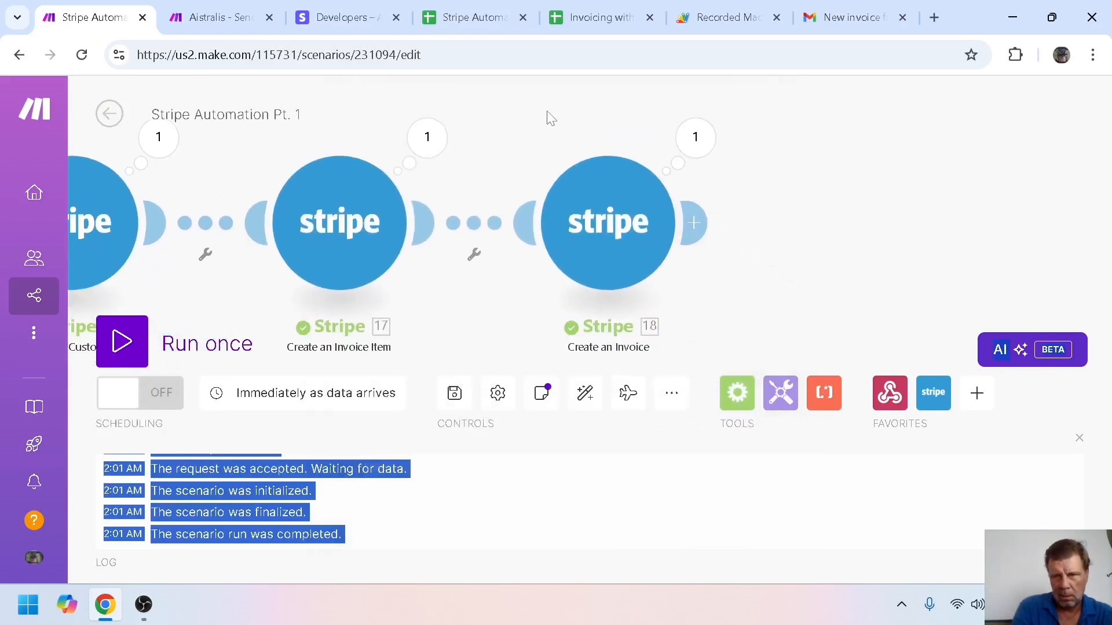
left_click(695, 223)
Add Stripe Finalize a Draft Invoice after Create an Invoice, mapping 18. Invoice ID as its Invoice ID
left_click(802, 222)
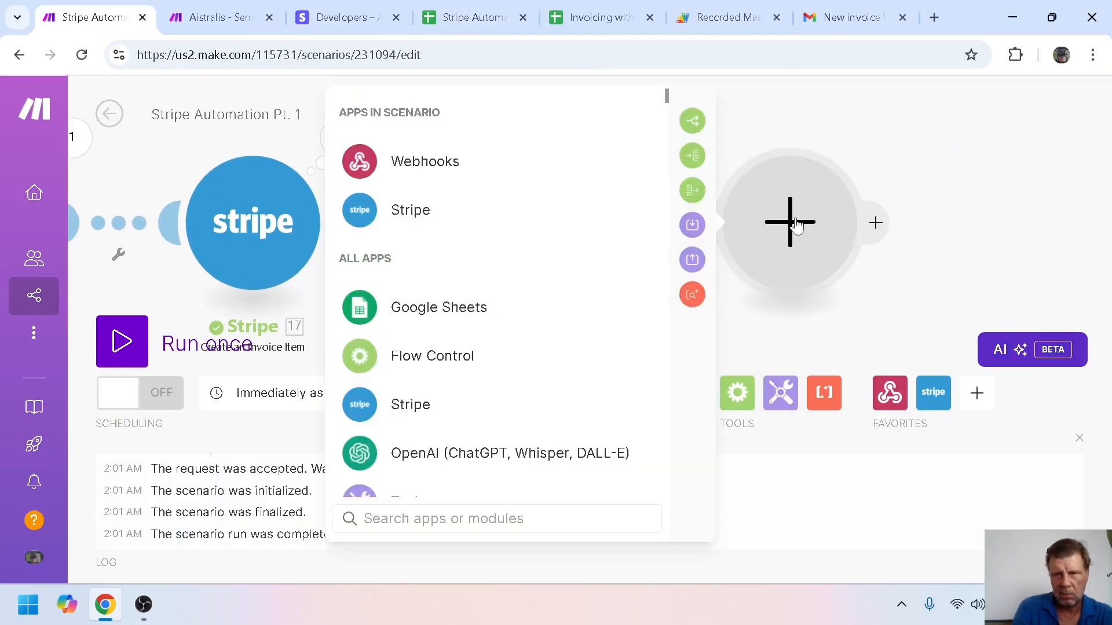
left_click(404, 212)
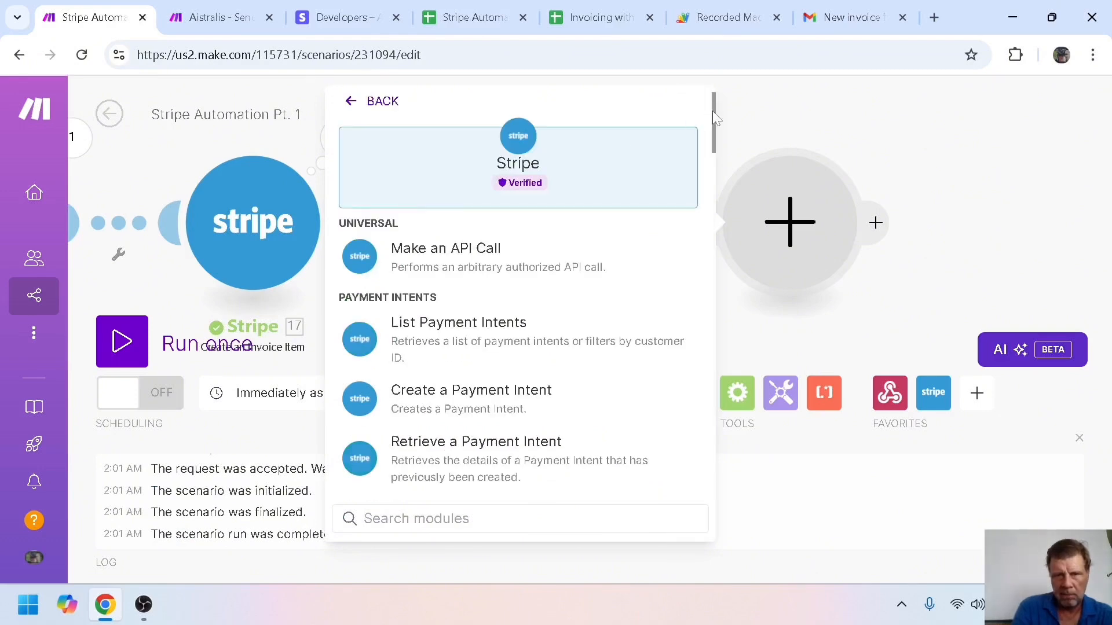
left_click_drag(715, 117, 737, 409)
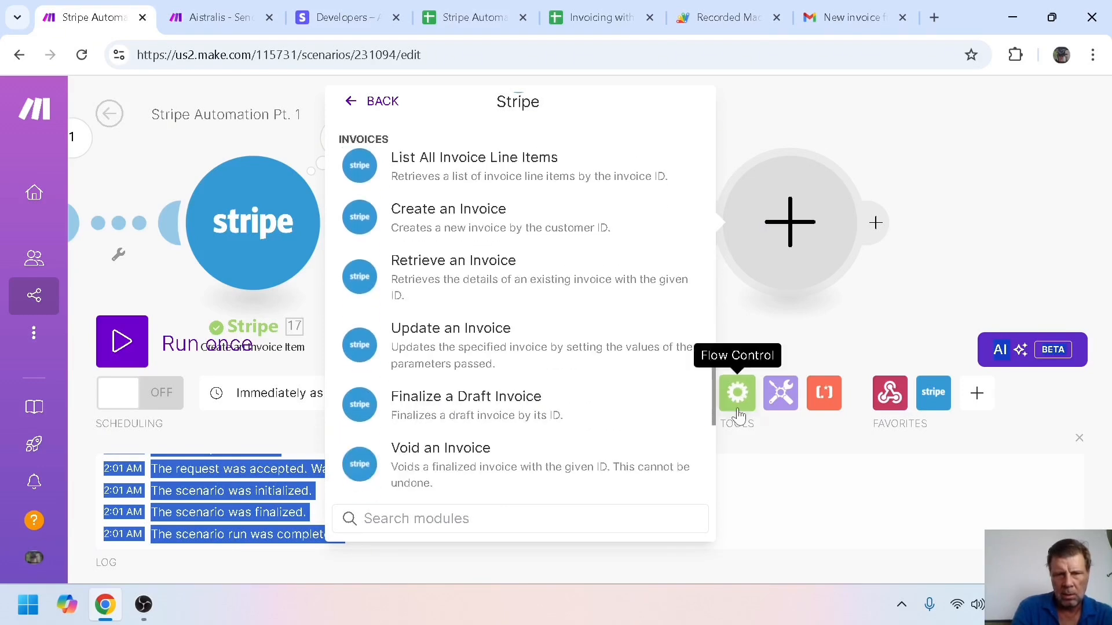
left_click(467, 410)
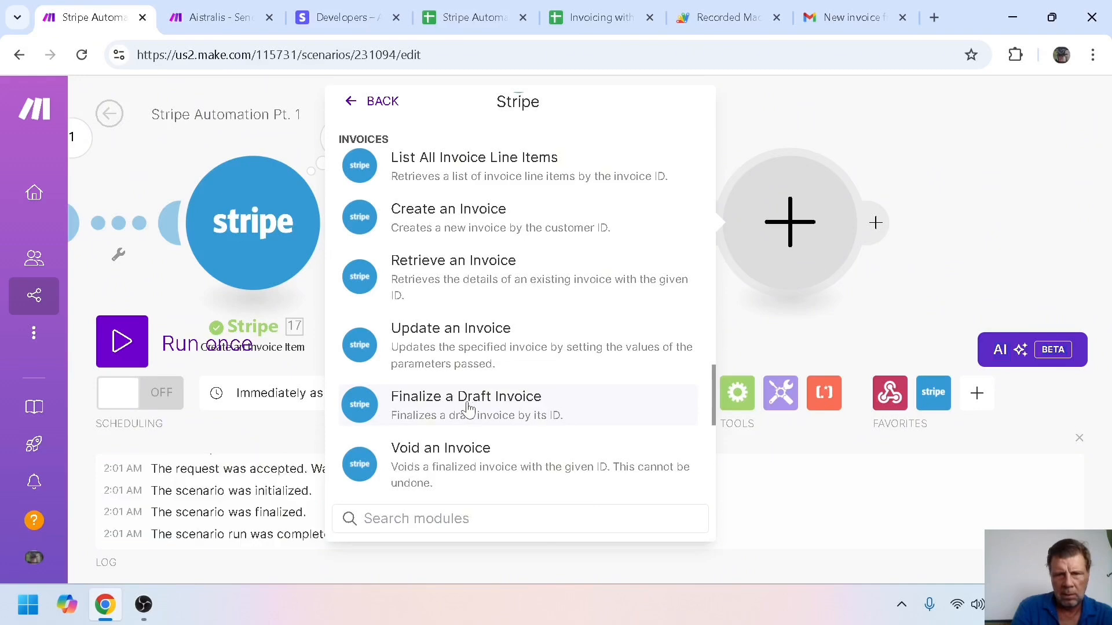
left_click(468, 410)
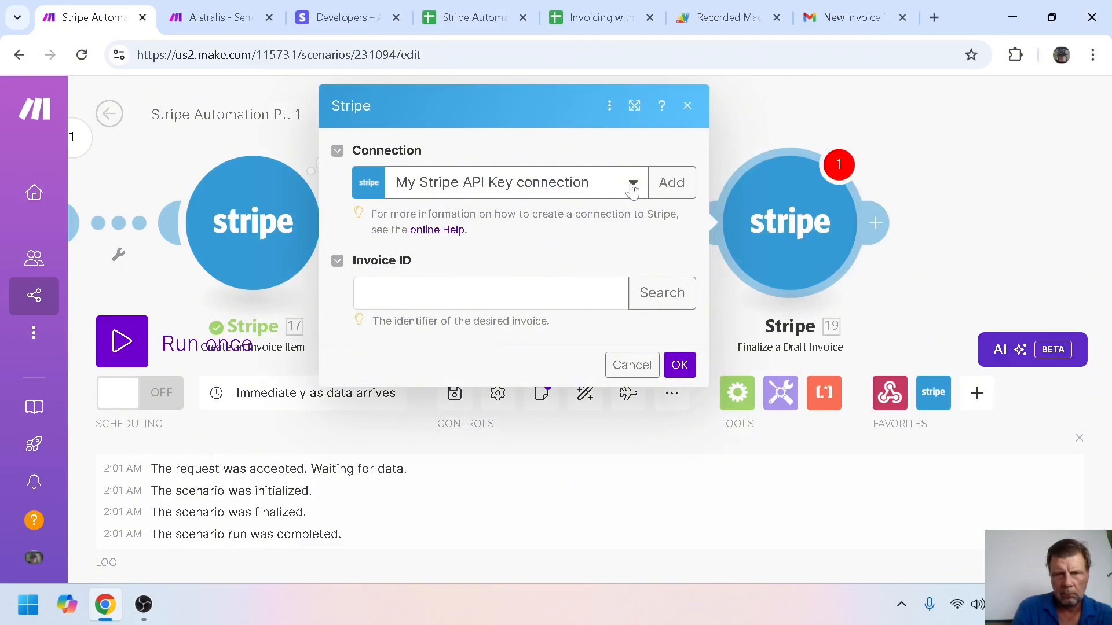
left_click(492, 293)
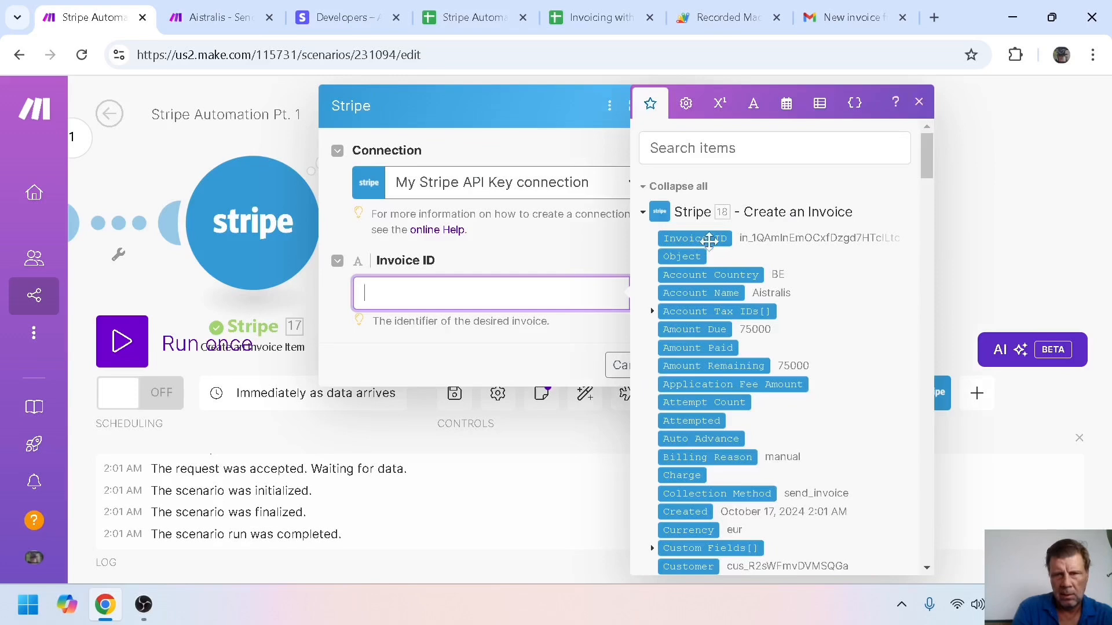
left_click(708, 240)
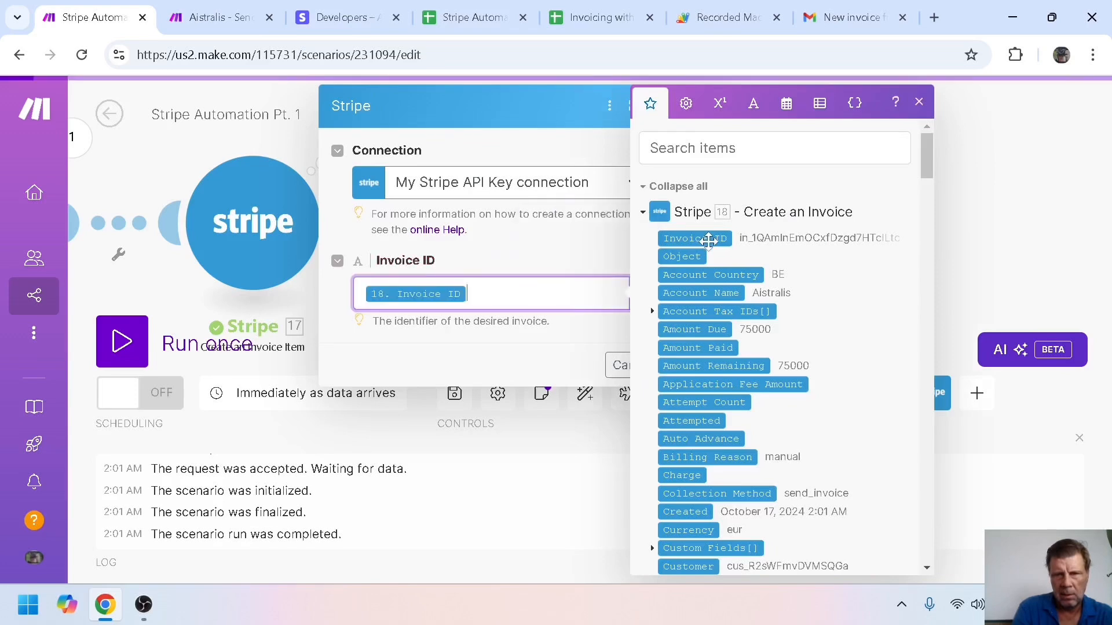
left_click(509, 349)
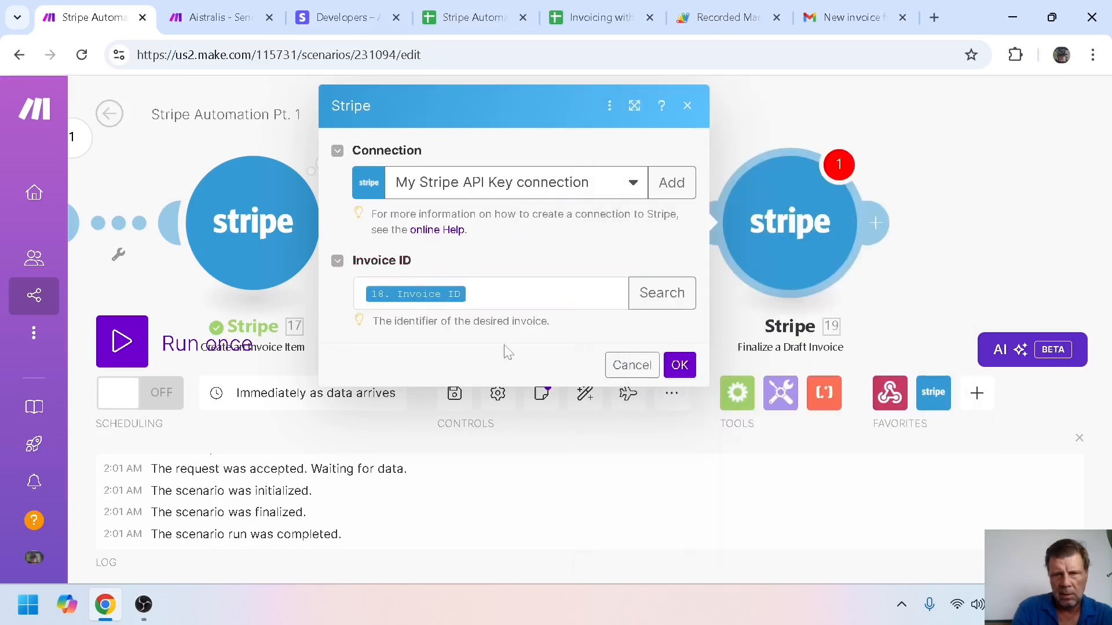
left_click(680, 365)
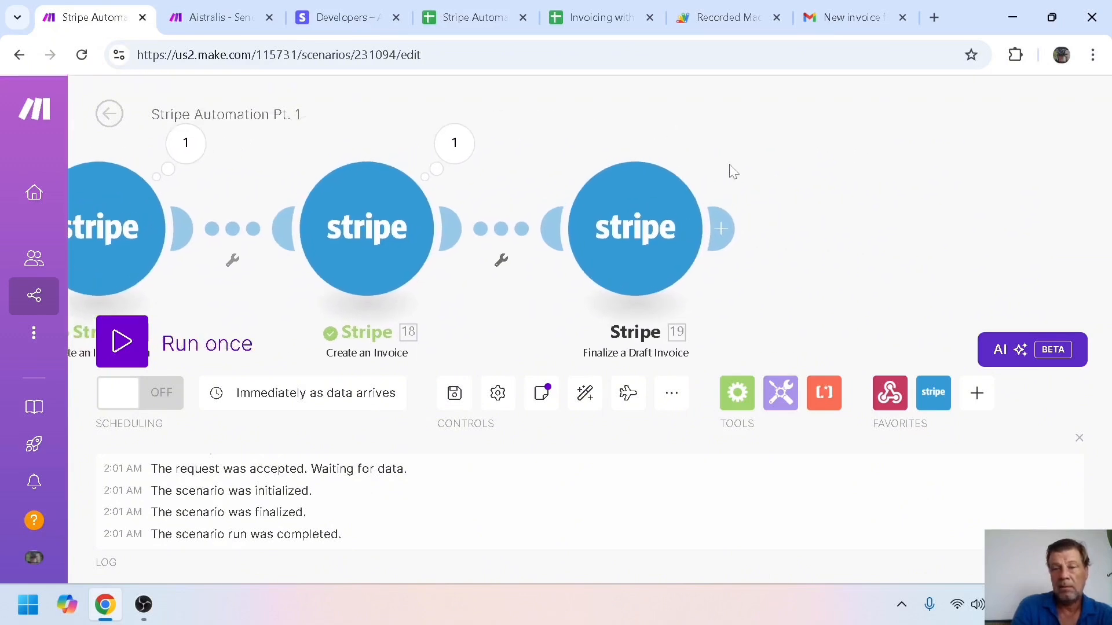
Add a Stripe Make an API Call module as module 20 after Finalize a Draft Invoice
left_click(731, 233)
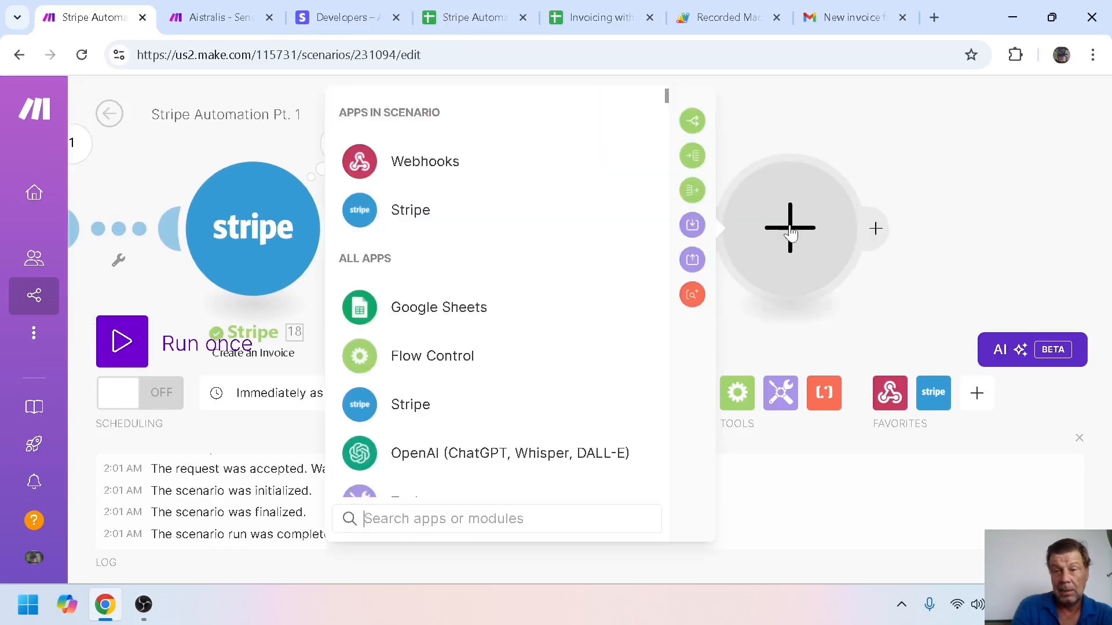
left_click(410, 212)
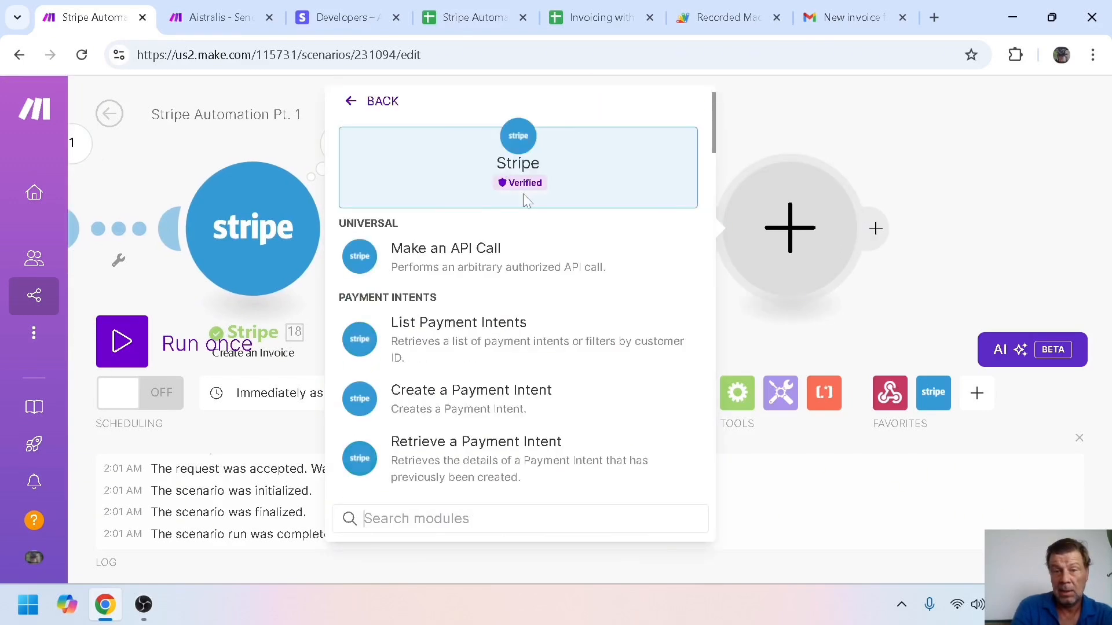
left_click_drag(712, 123, 756, 459)
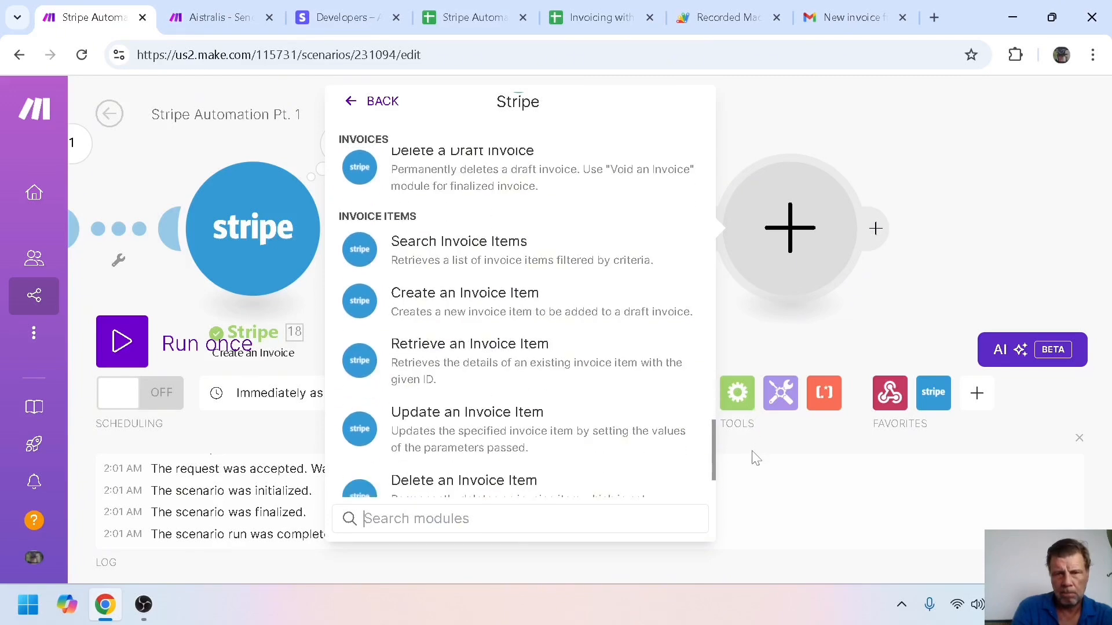
left_click_drag(713, 438, 695, 103)
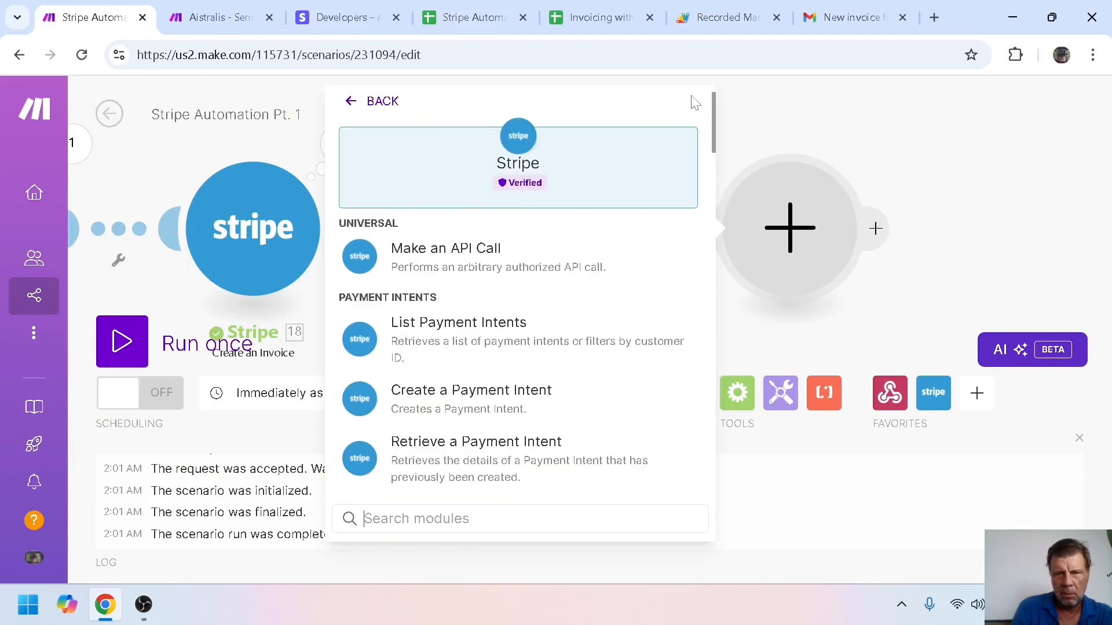
left_click(435, 255)
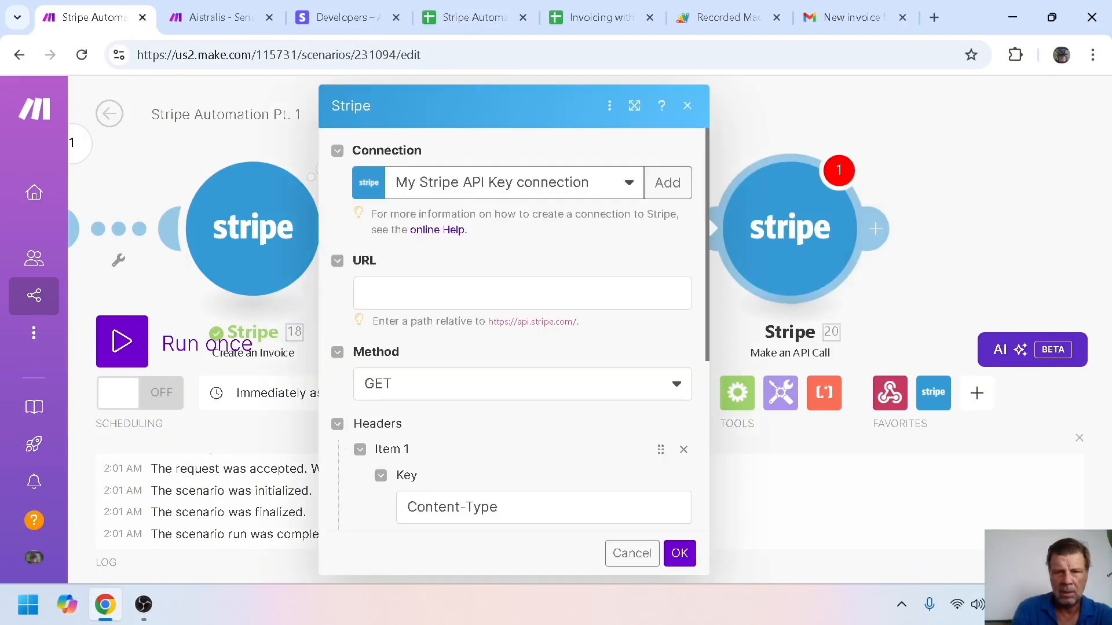
Set the API call URL to /v1/invoices/{19. Invoice ID}/send with method POST and save
left_click(451, 293)
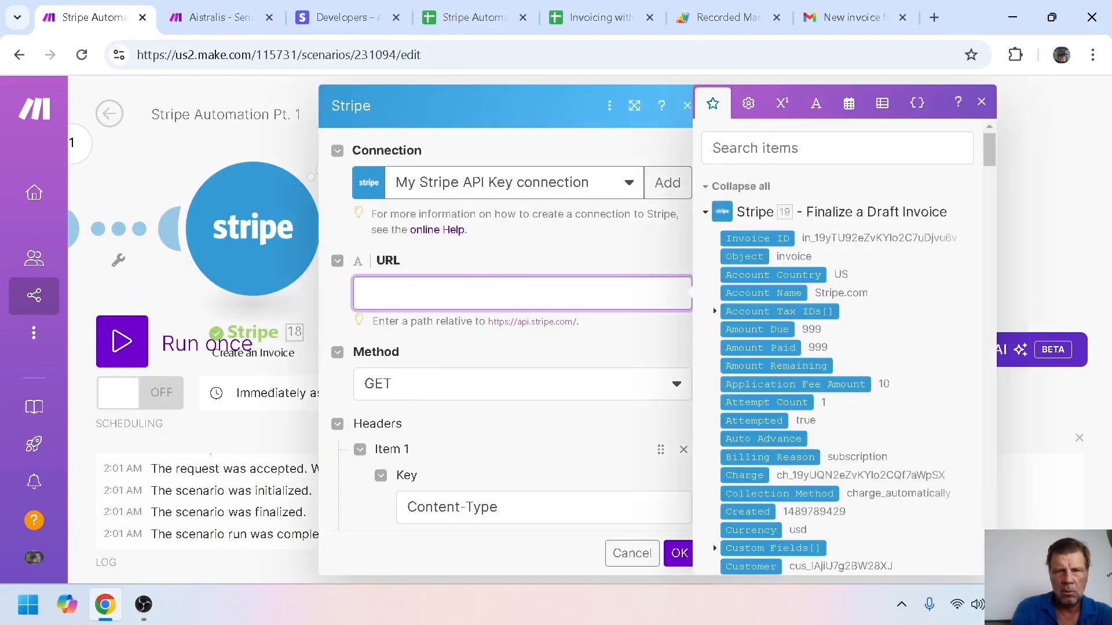
type("/v1/")
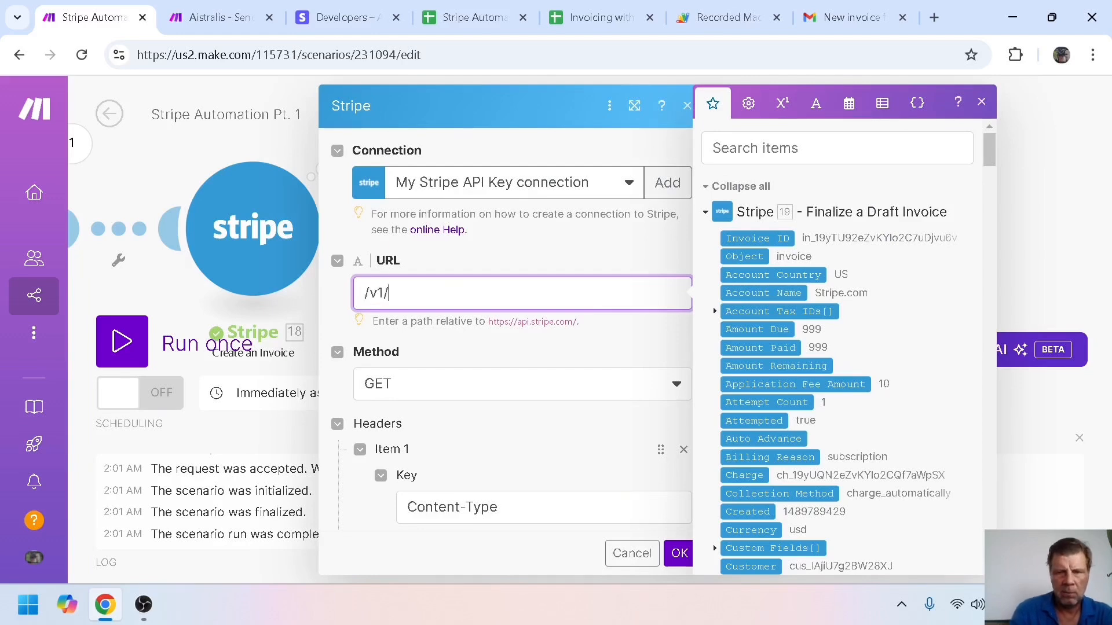
type("in")
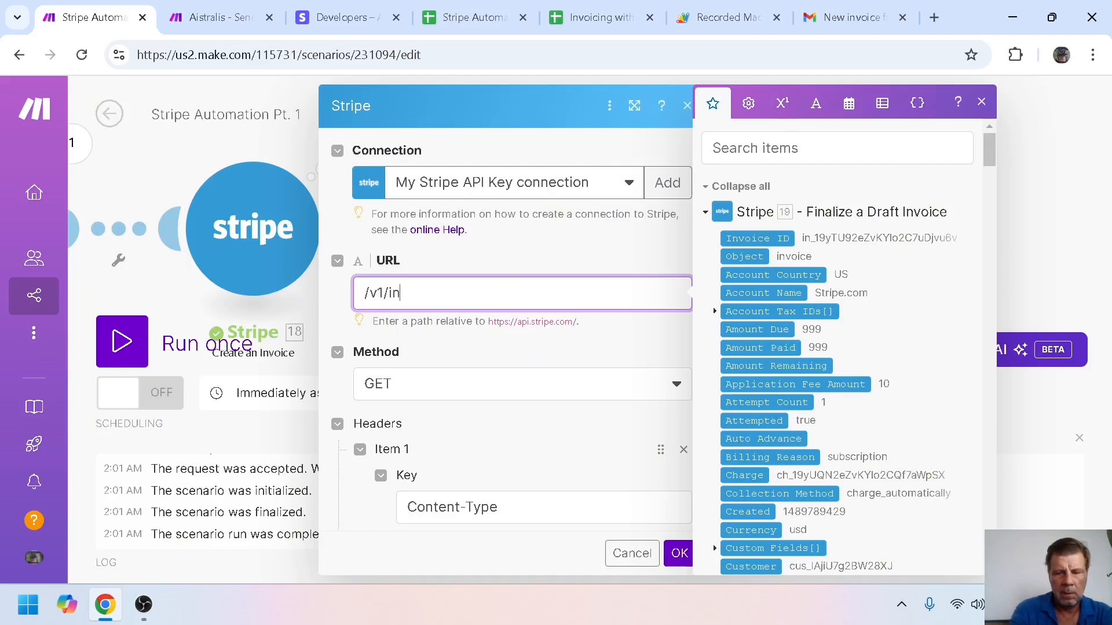
type("voices")
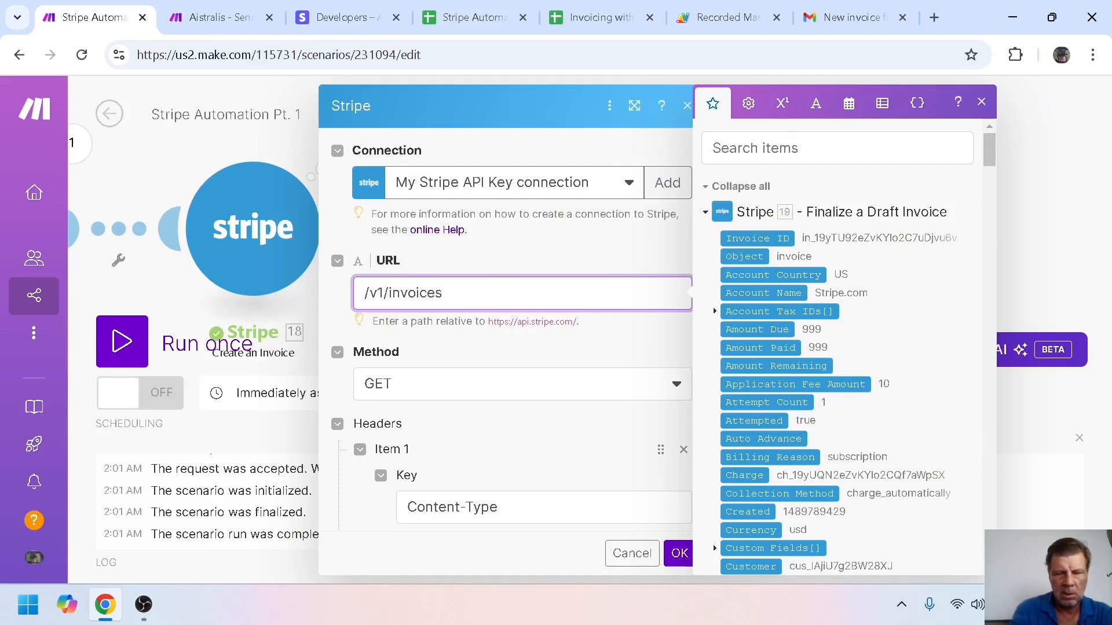
type("/")
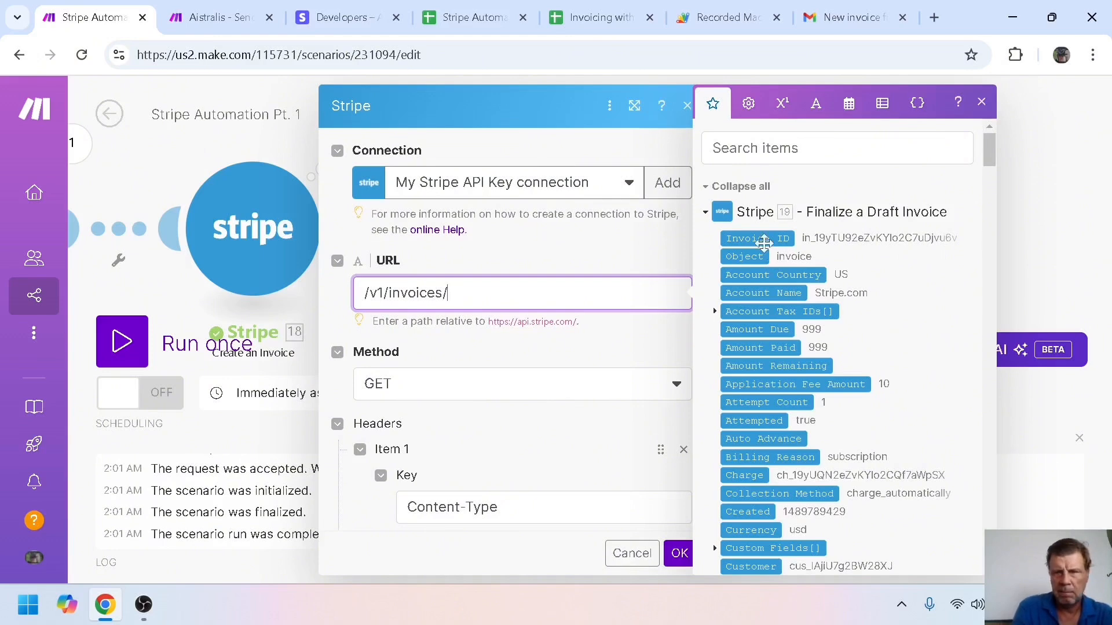
left_click(764, 242)
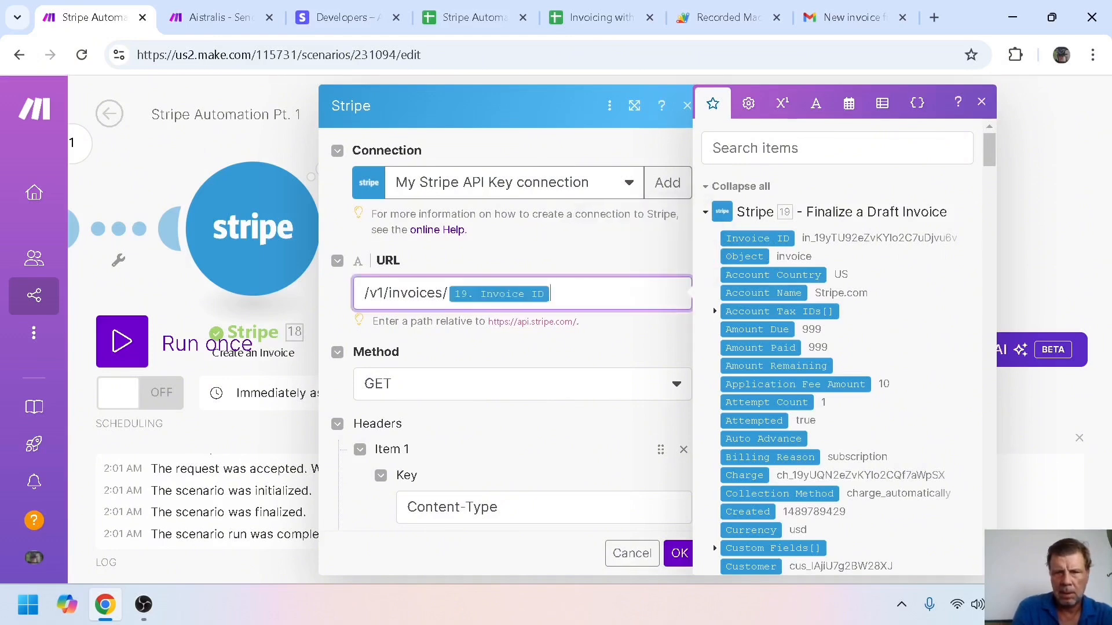
type("/send")
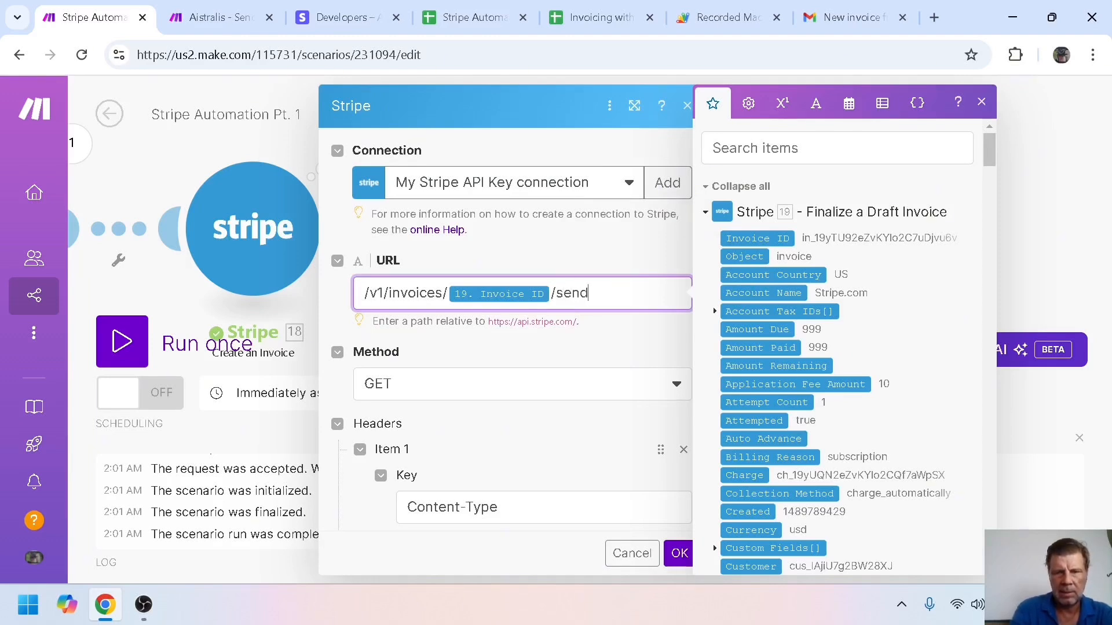
left_click(460, 354)
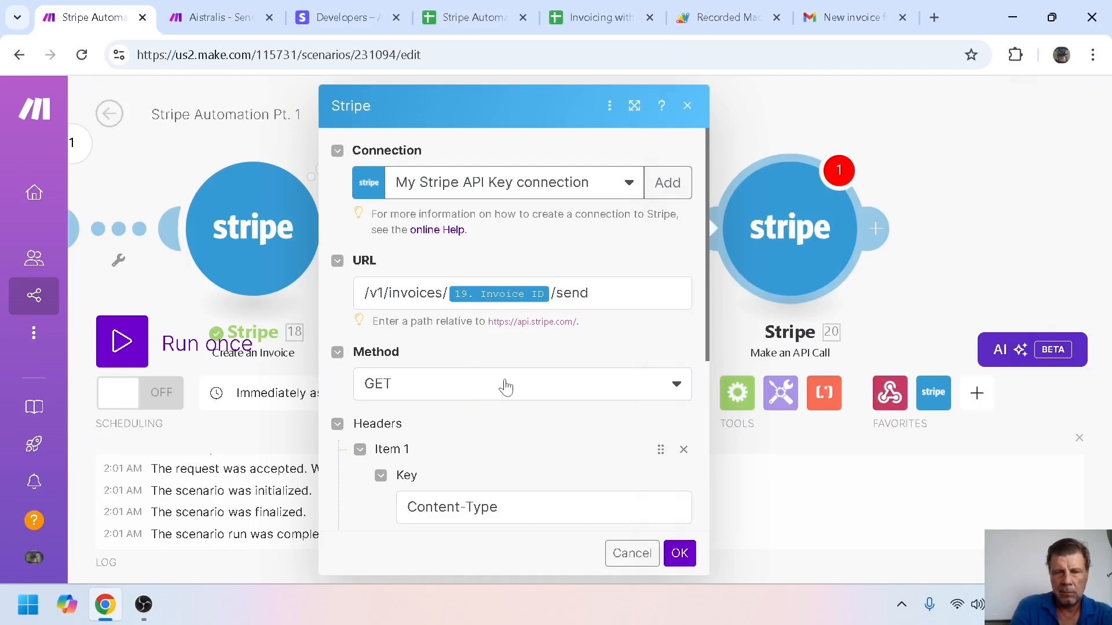
left_click(680, 392)
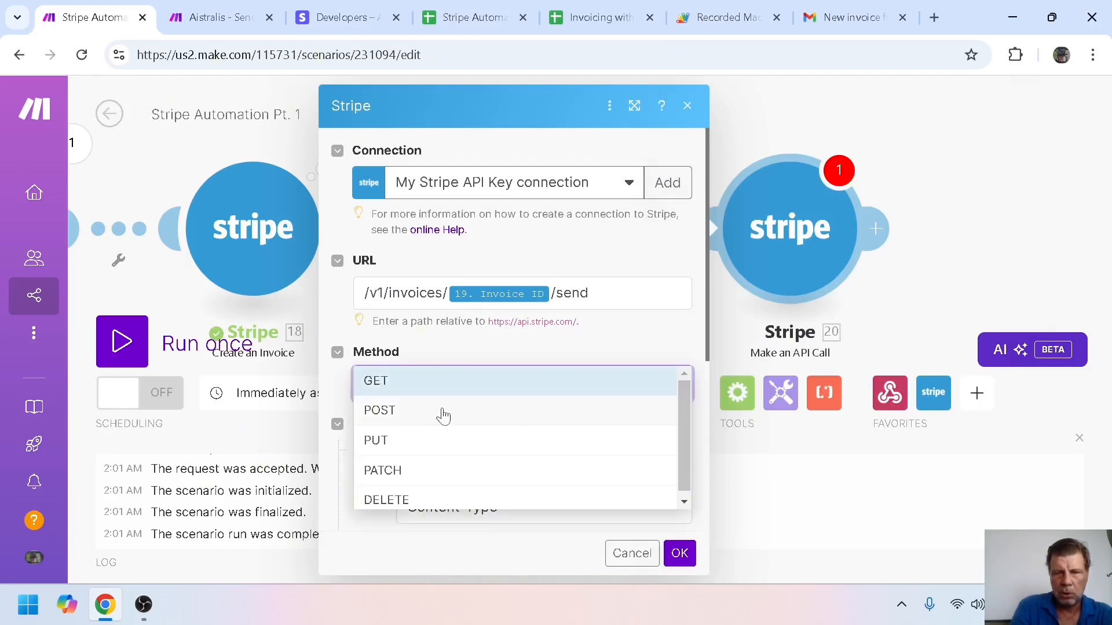
left_click(394, 411)
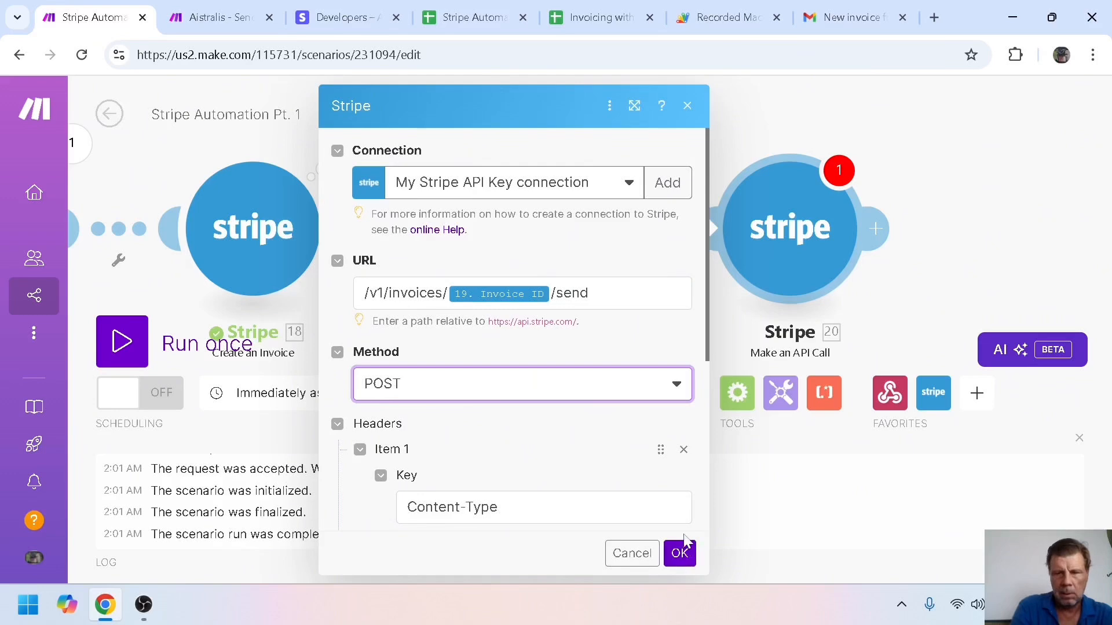
left_click(680, 554)
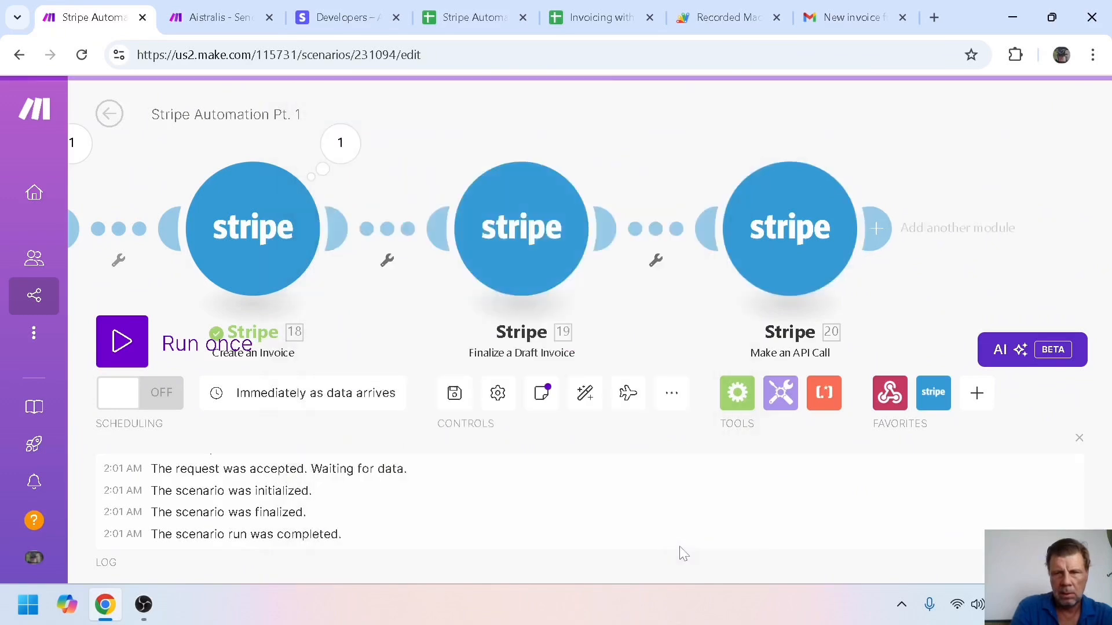
Run the scenario once and trigger it from the sheet's Generate Invoice button
left_click(123, 341)
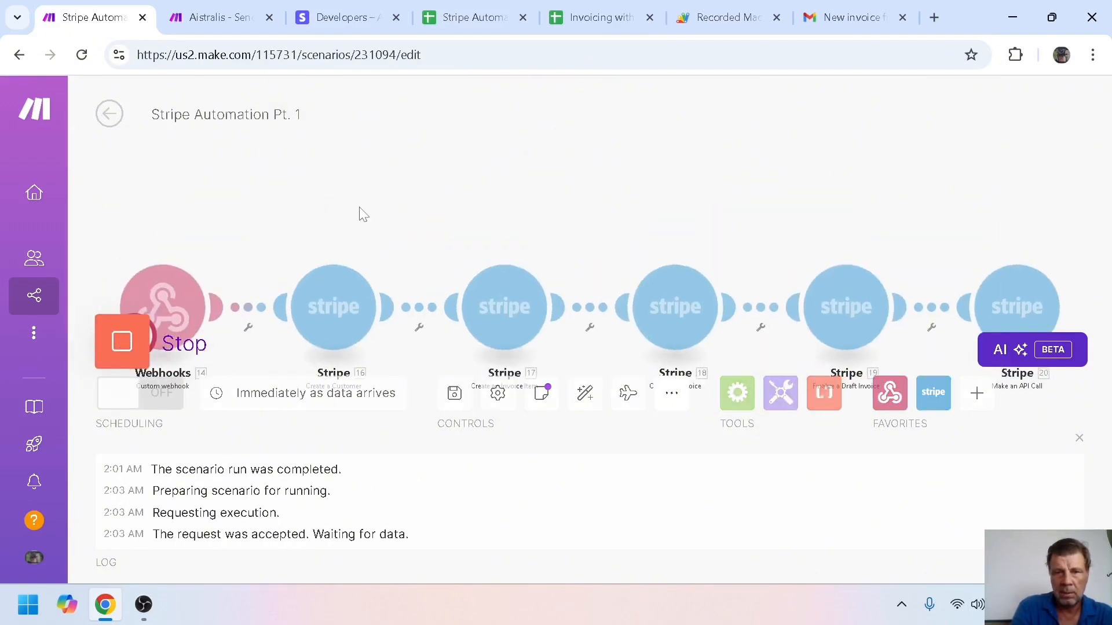
left_click(602, 18)
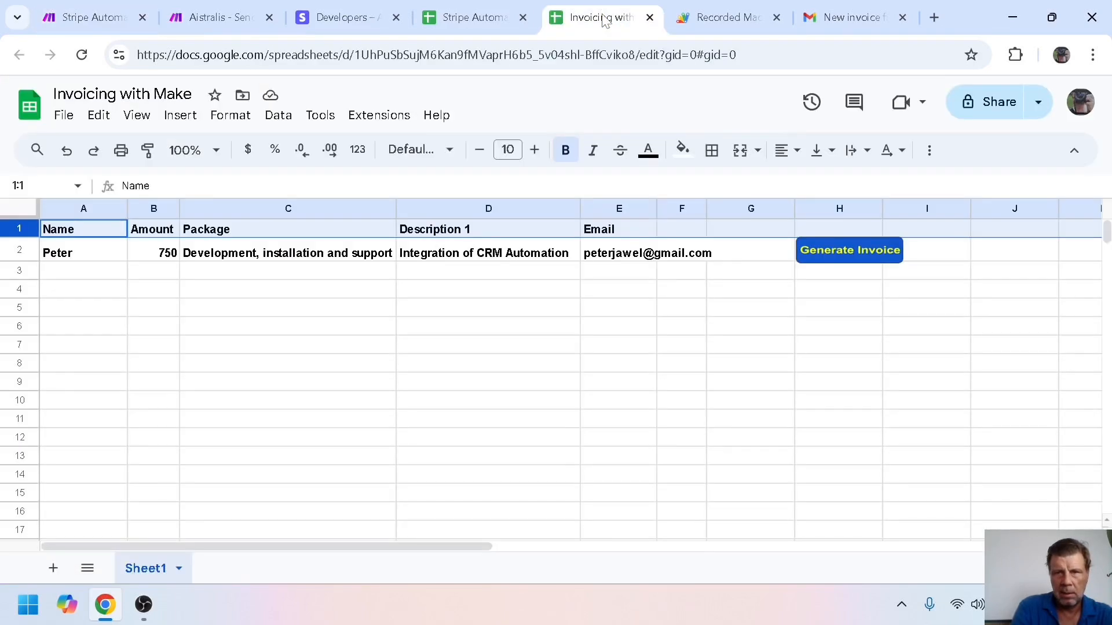
left_click(834, 261)
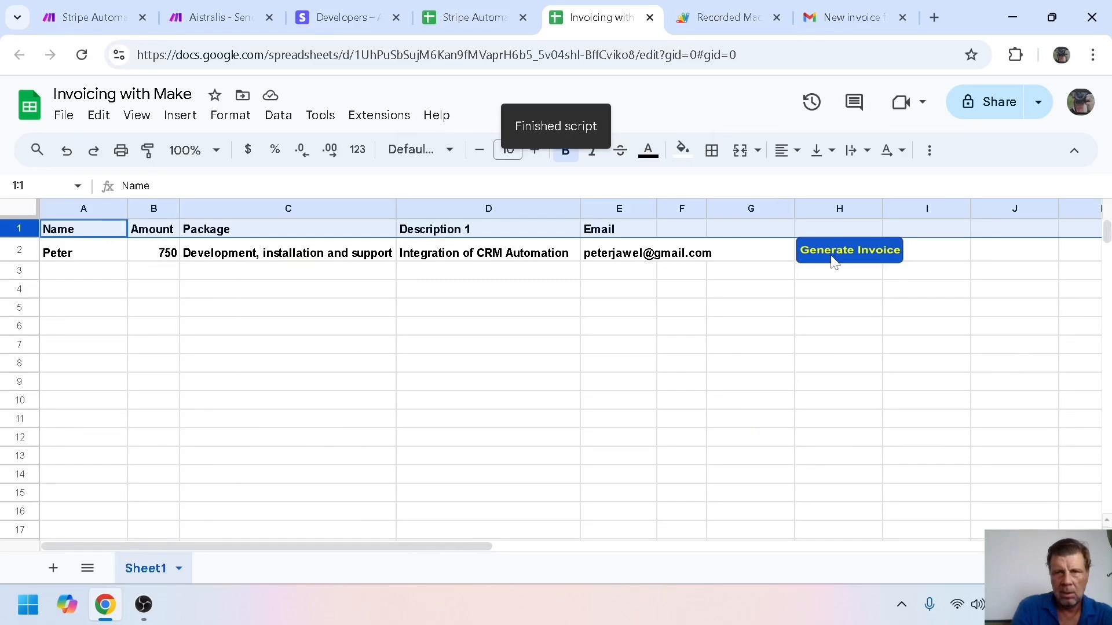
Close the Aistralis scenario tab and return to the Stripe Automation Pt. 1 scenario
left_click(219, 18)
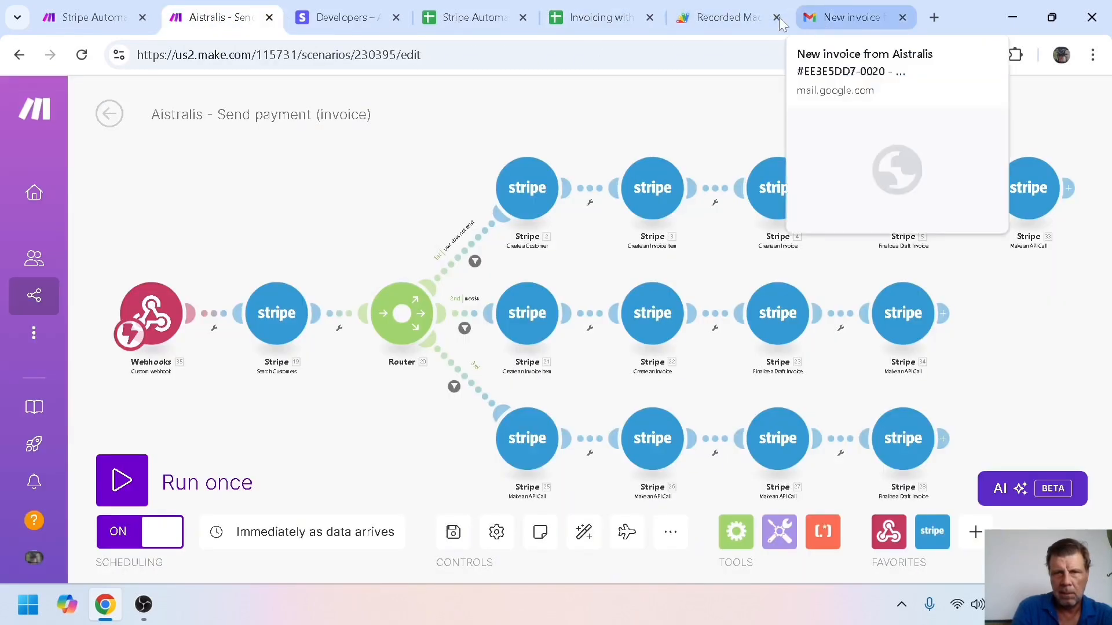
left_click(270, 17)
left_click(93, 17)
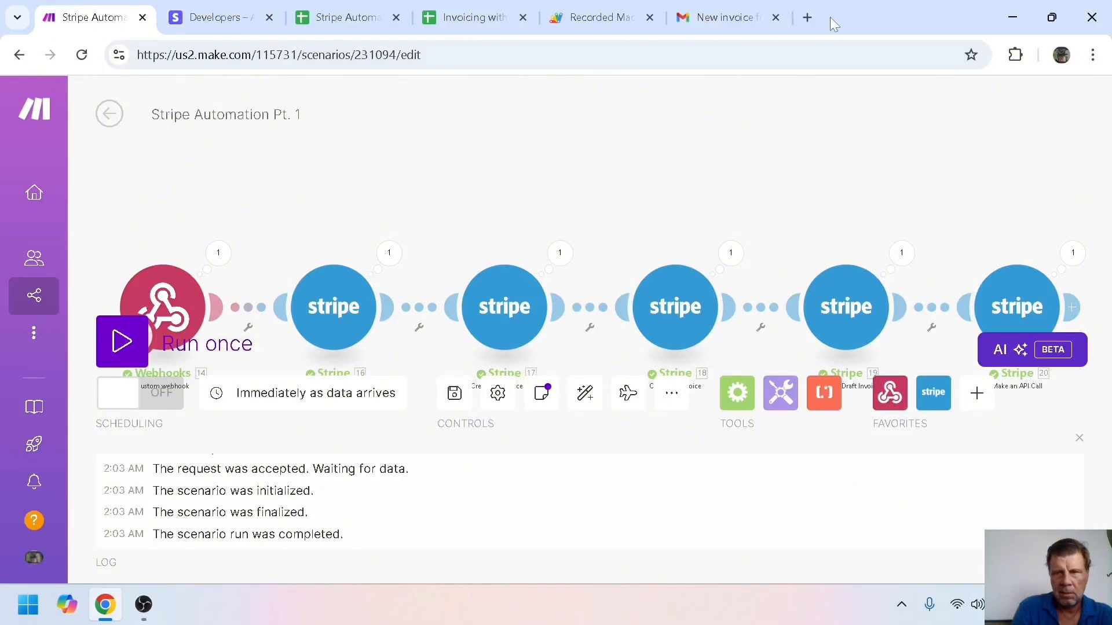
Open the newest €750.00 Aistralis invoice email under Gmail's Invoices label
left_click(747, 18)
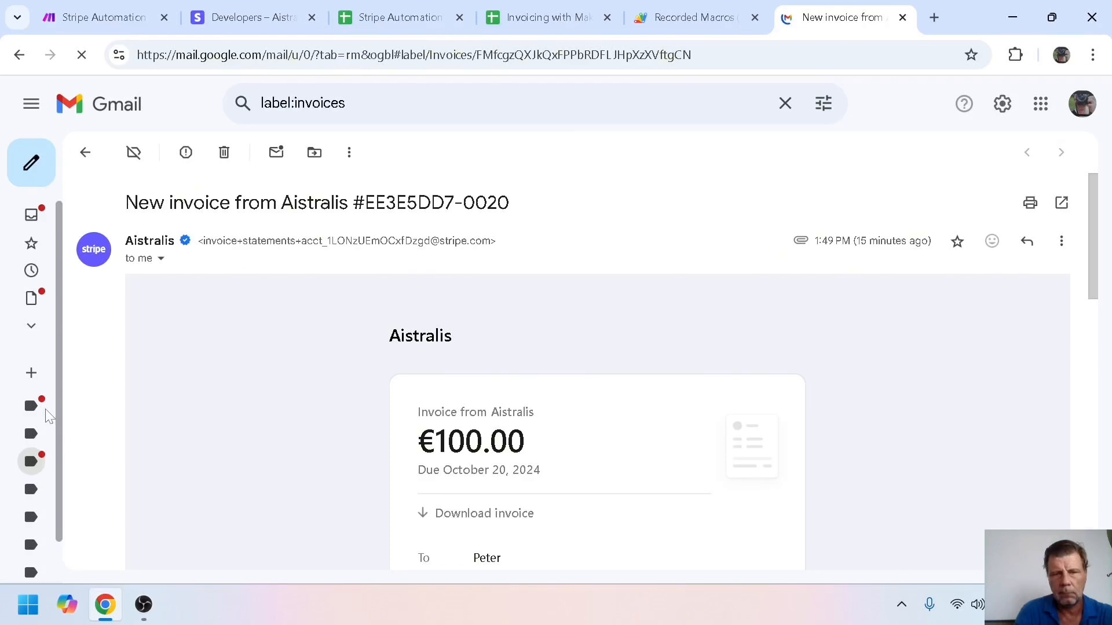
mouse_move(92, 474)
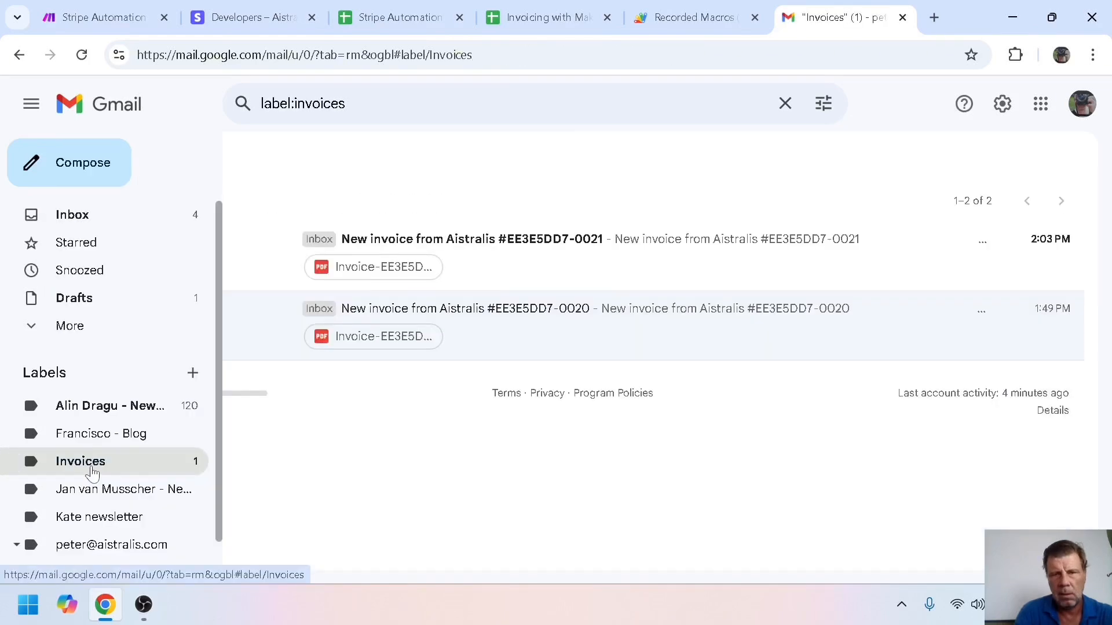
left_click(526, 244)
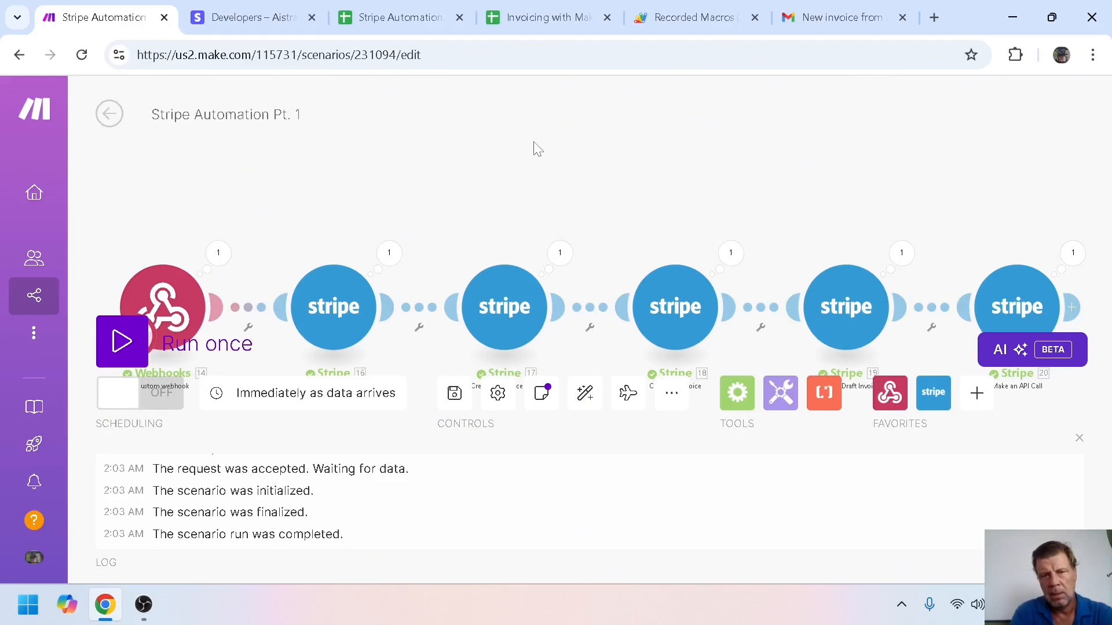
Review Stripe's 12 customers, including four new ones from Oct 17, then return to Make
left_click(251, 14)
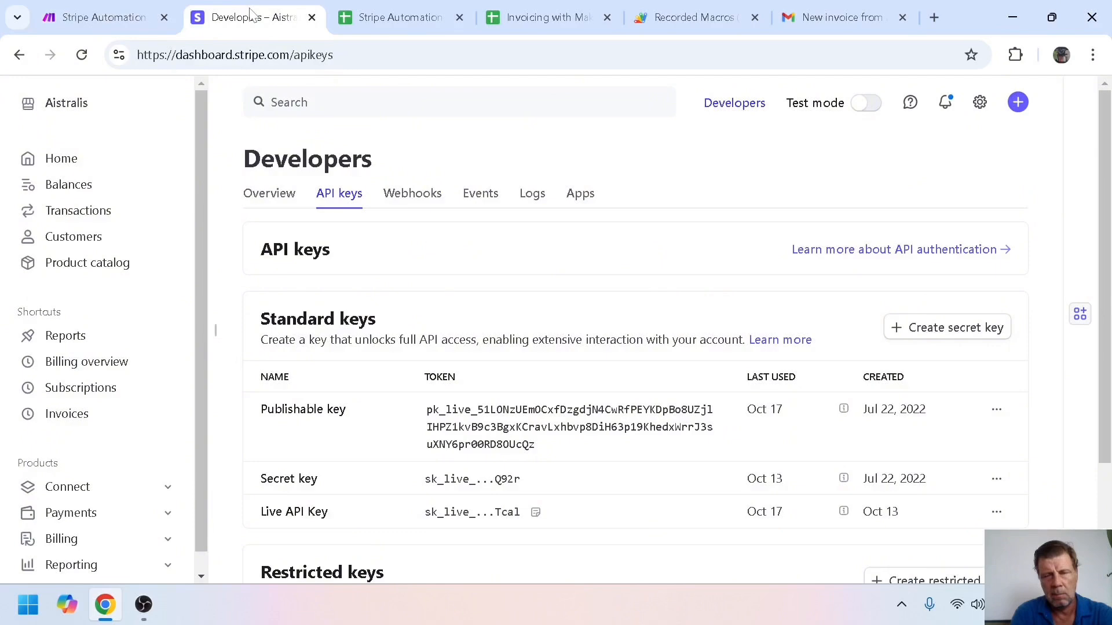
left_click(77, 238)
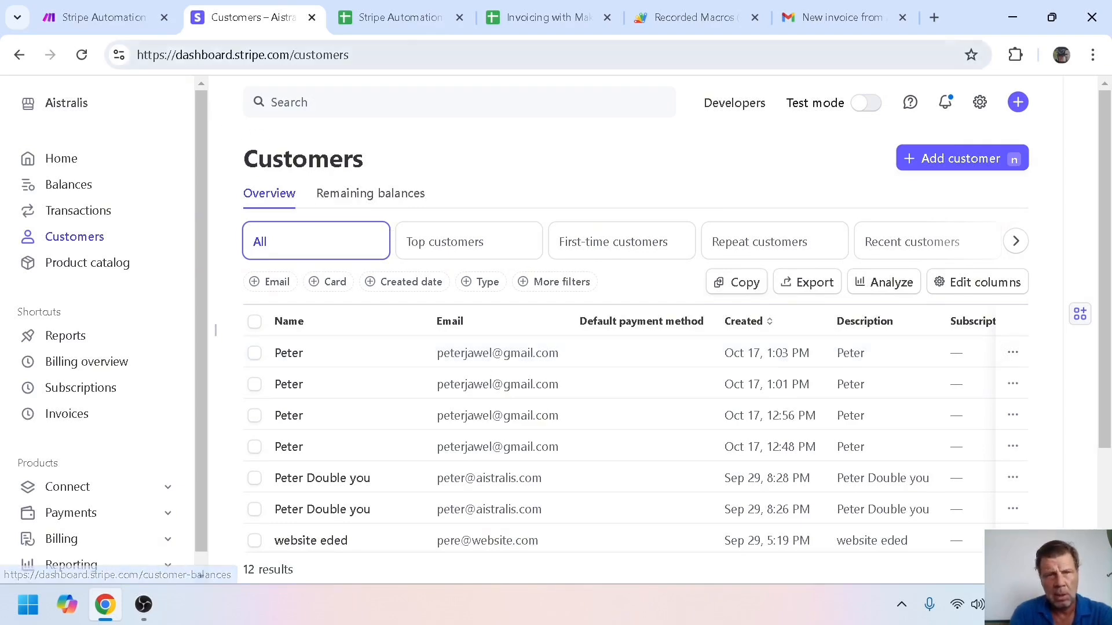
left_click(123, 28)
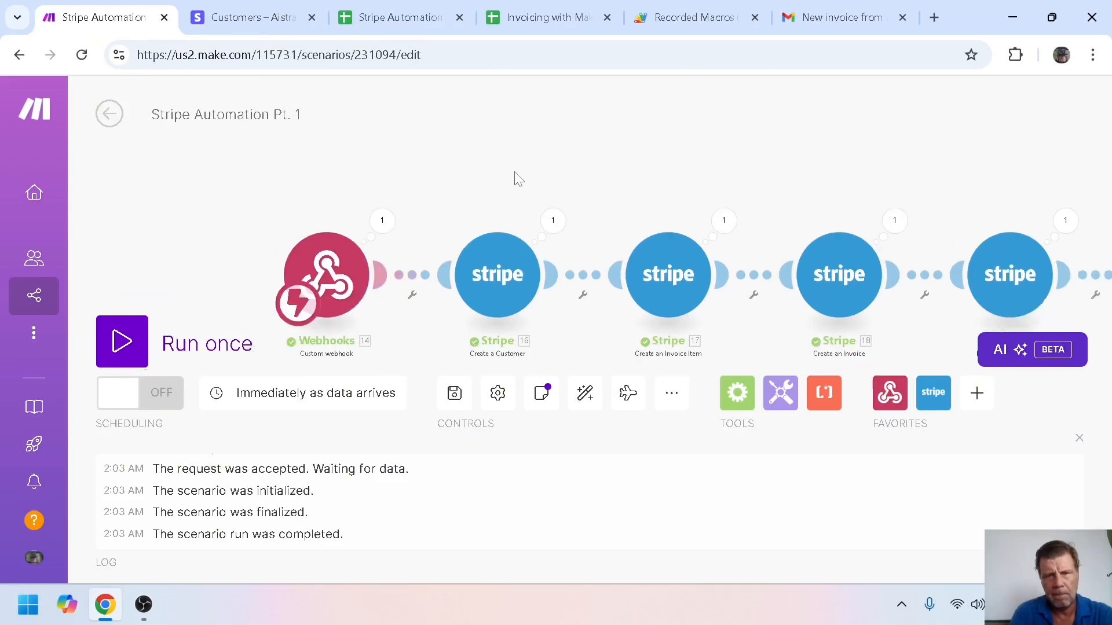
Disconnect the webhook from Create a Customer and move the webhook further left
left_click(1079, 439)
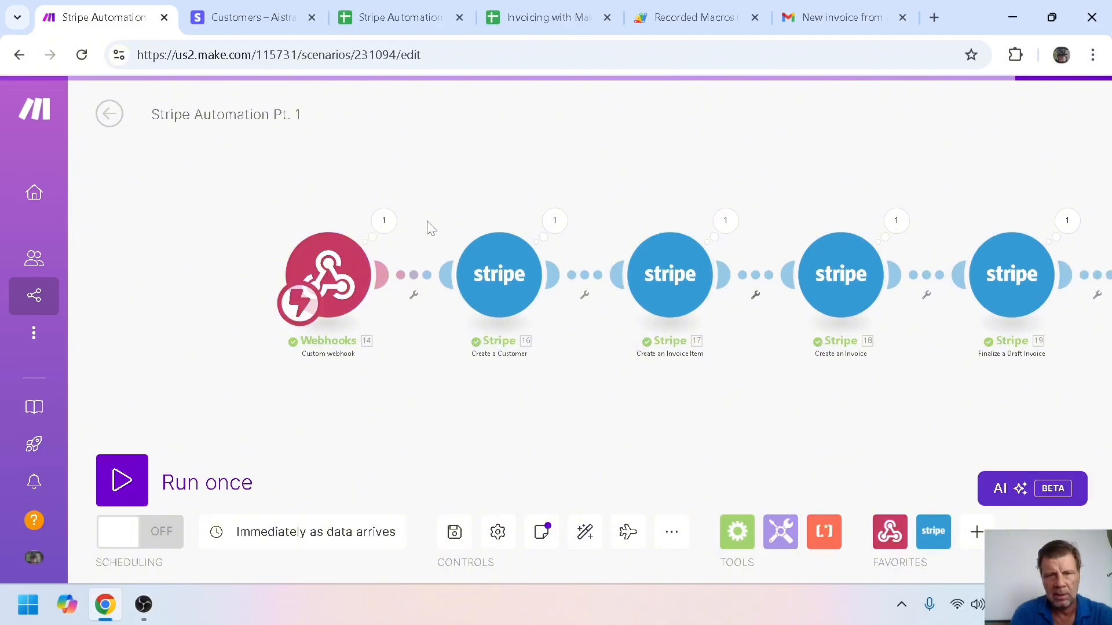
left_click(420, 282)
left_click(454, 316)
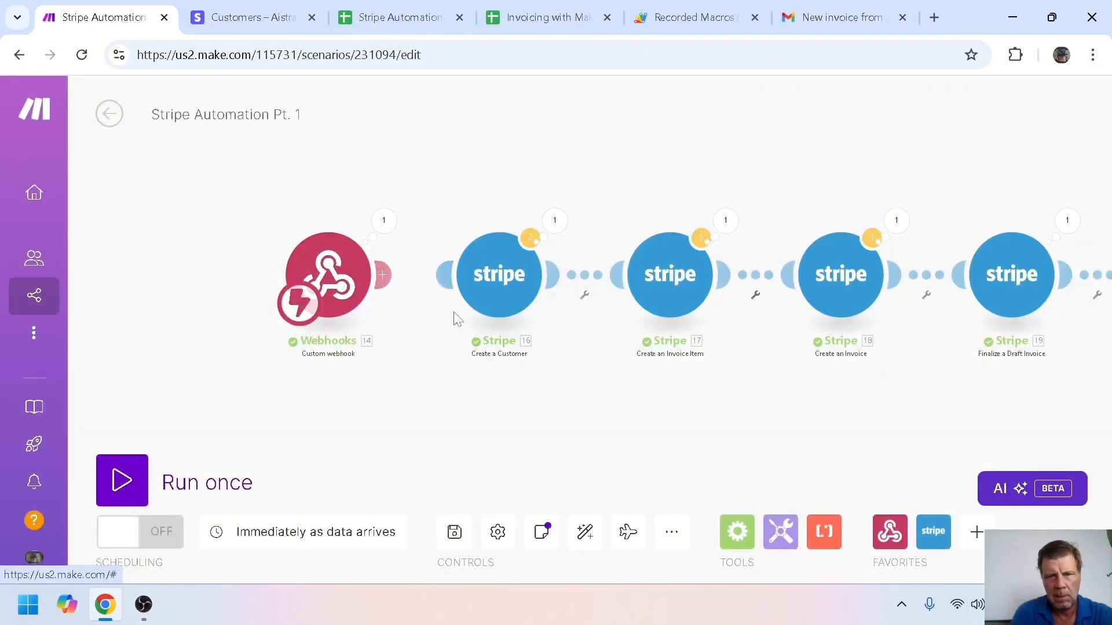
left_click_drag(305, 275, 122, 278)
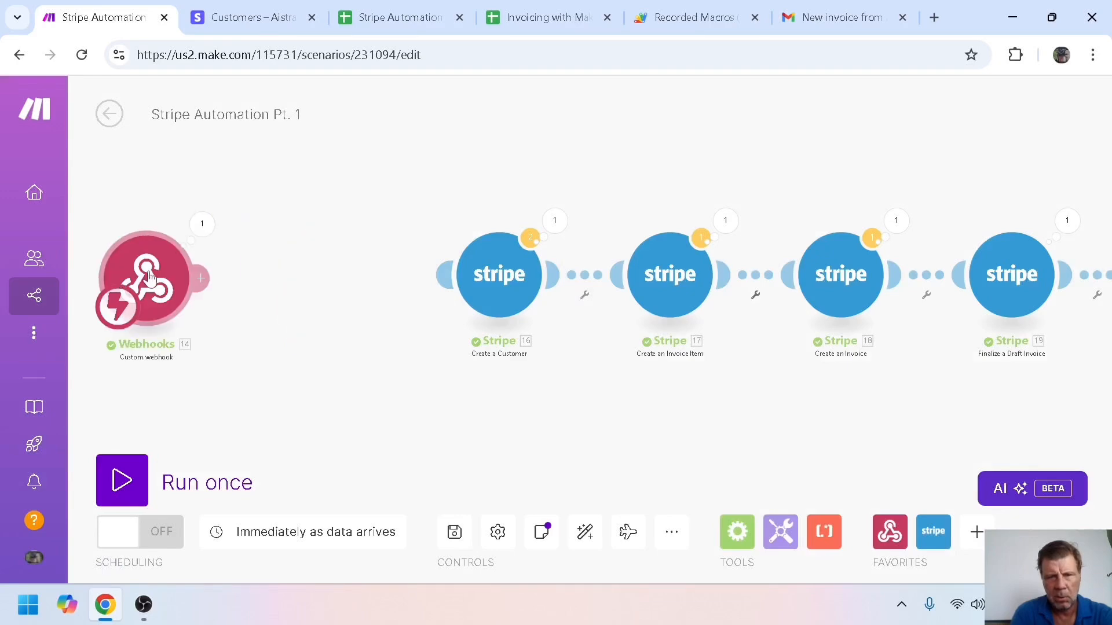
Add Stripe List All Customers after the webhook, filtering by the webhook's email, and save
left_click(205, 279)
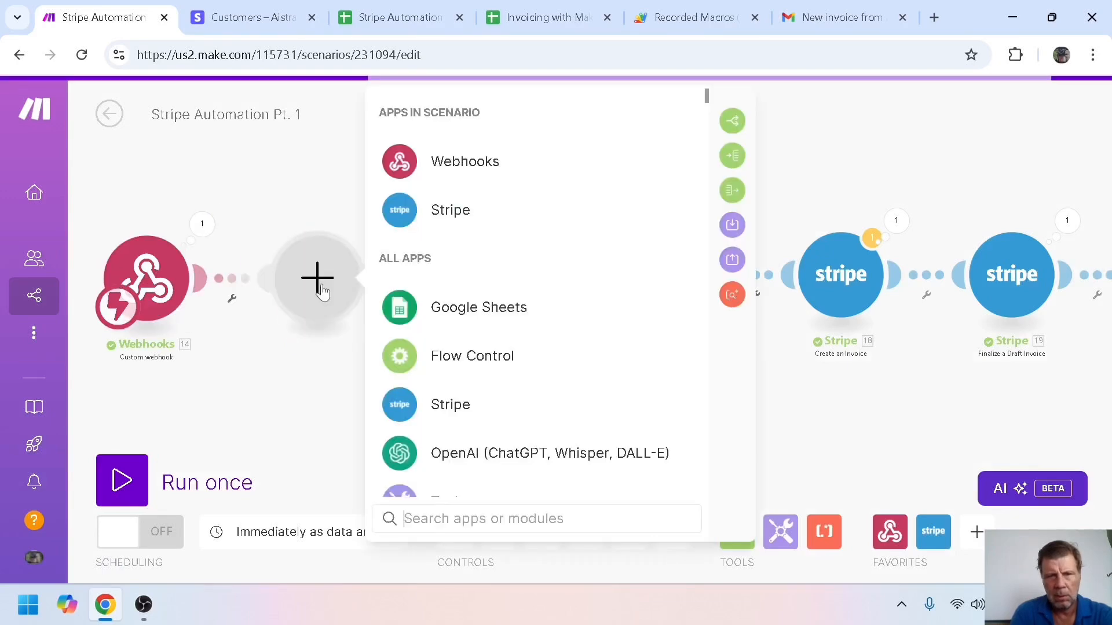
left_click(450, 214)
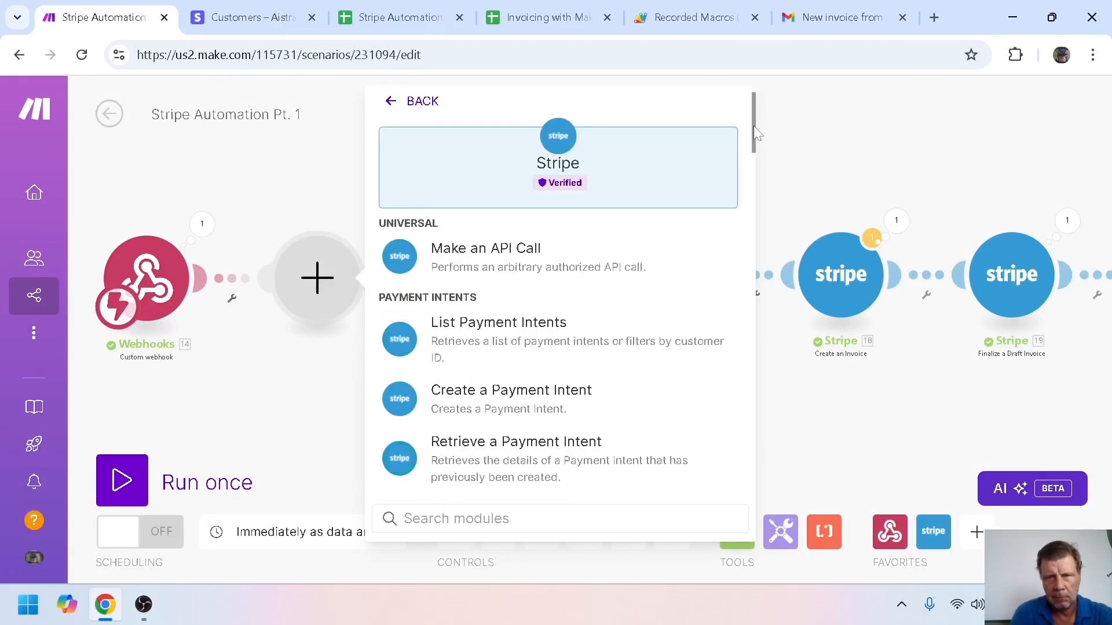
left_click_drag(753, 126, 752, 210)
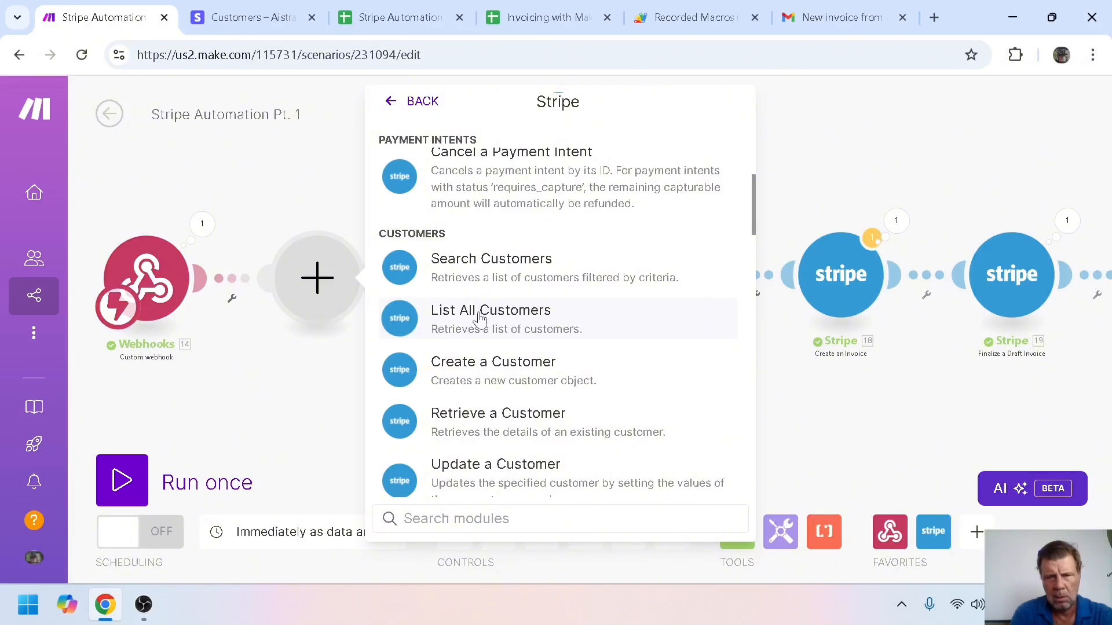
left_click_drag(480, 318, 578, 307)
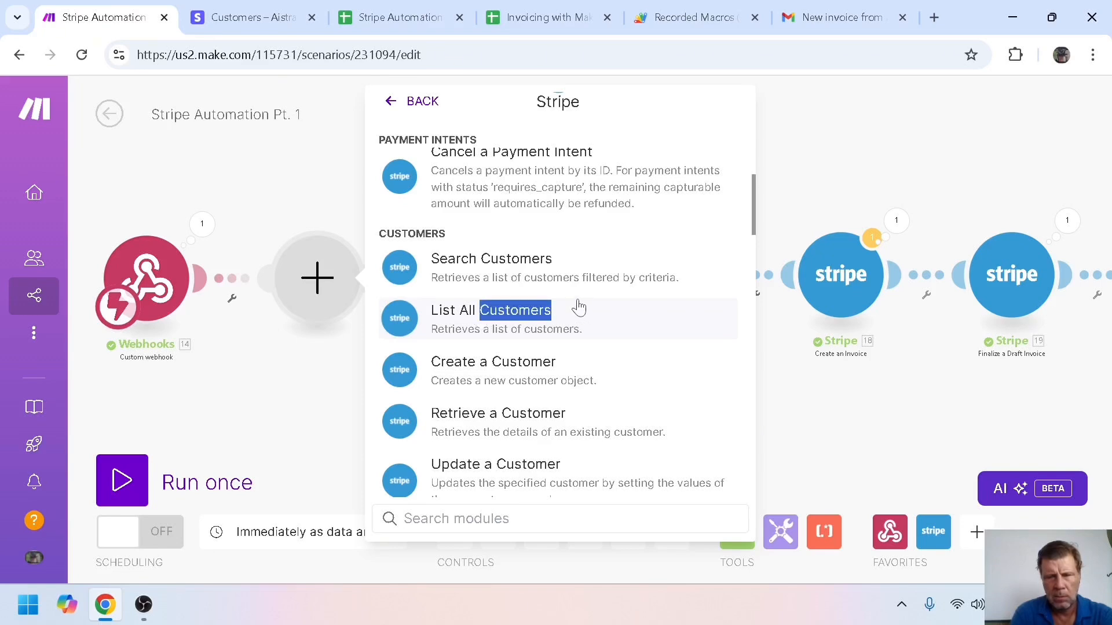
left_click(578, 307)
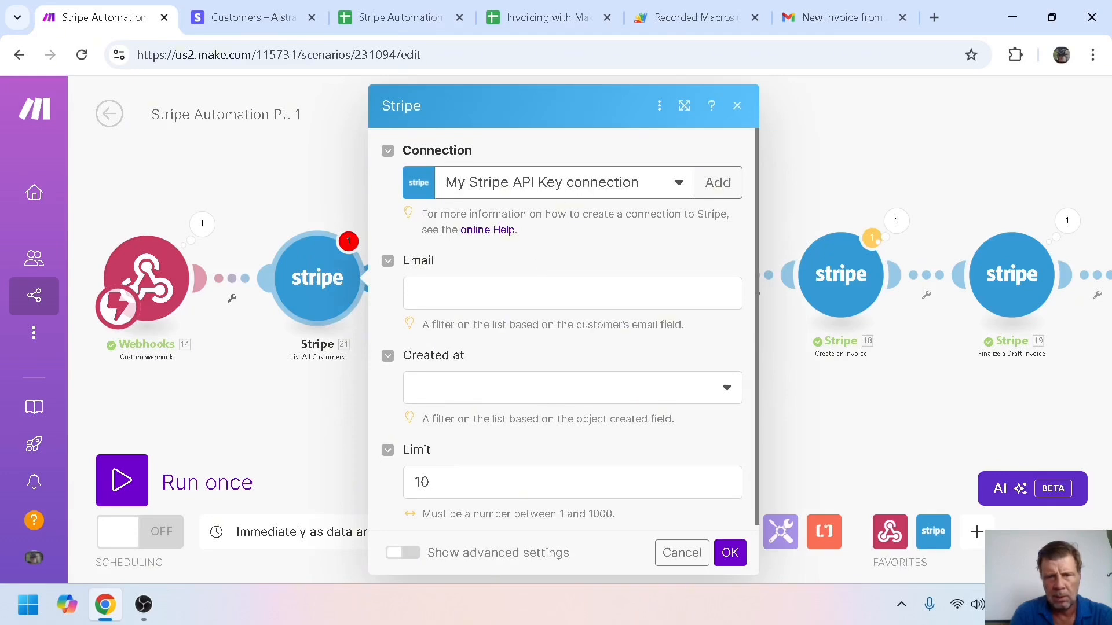
left_click(736, 293)
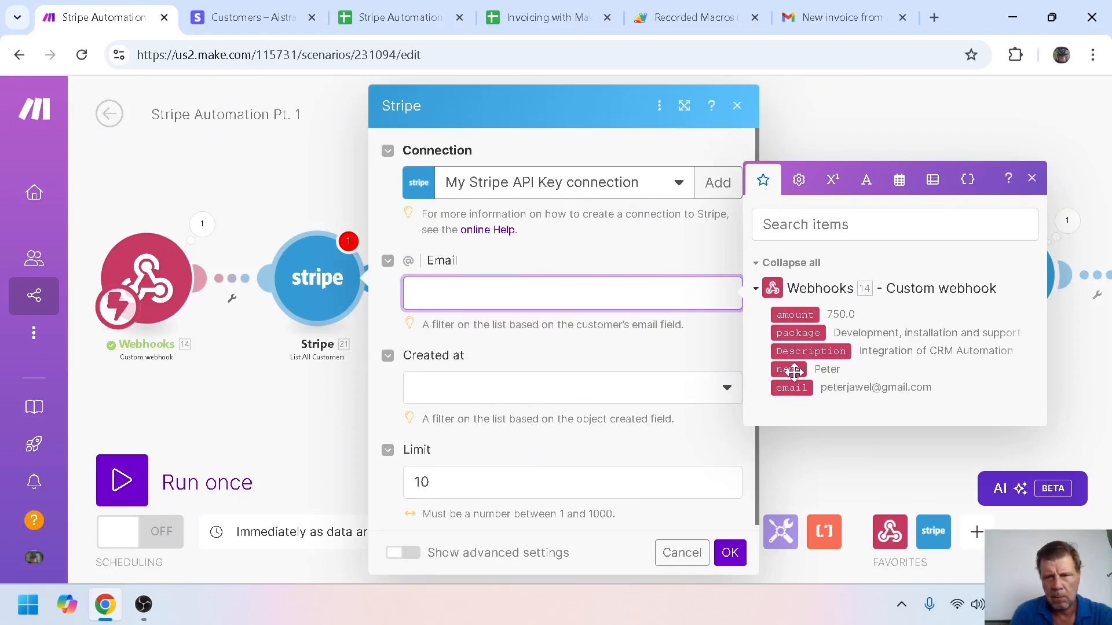
left_click(786, 388)
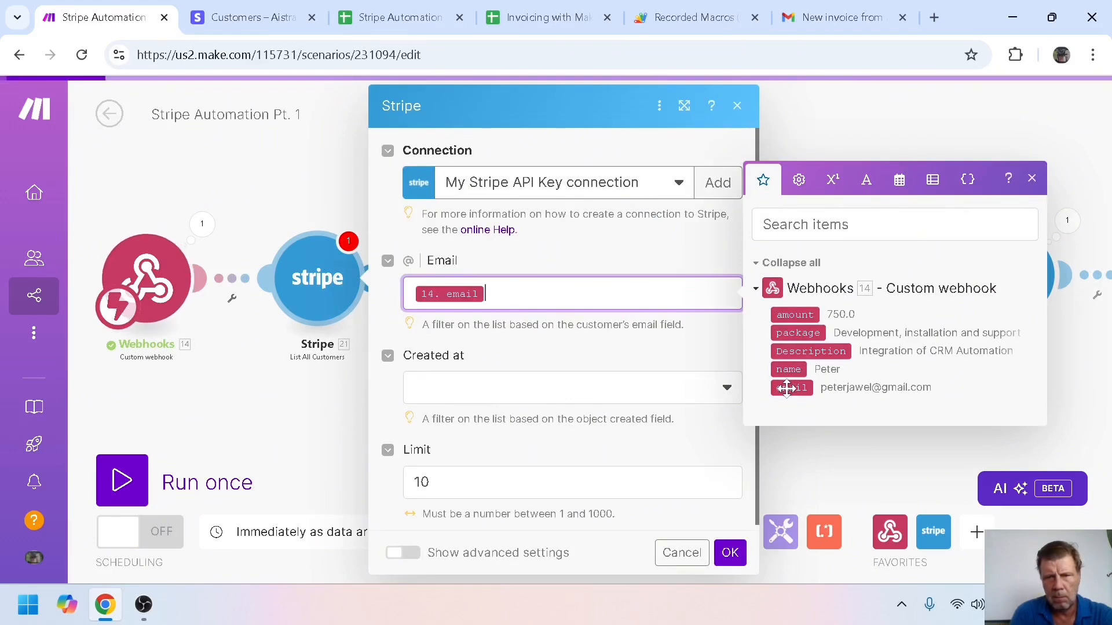
left_click(729, 554)
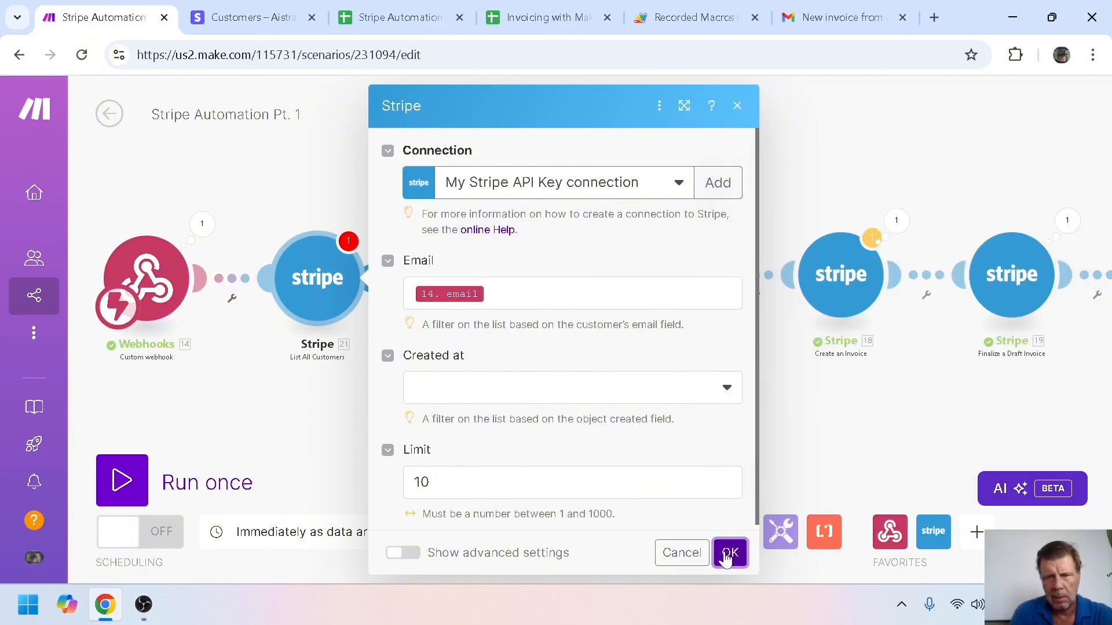
left_click(728, 555)
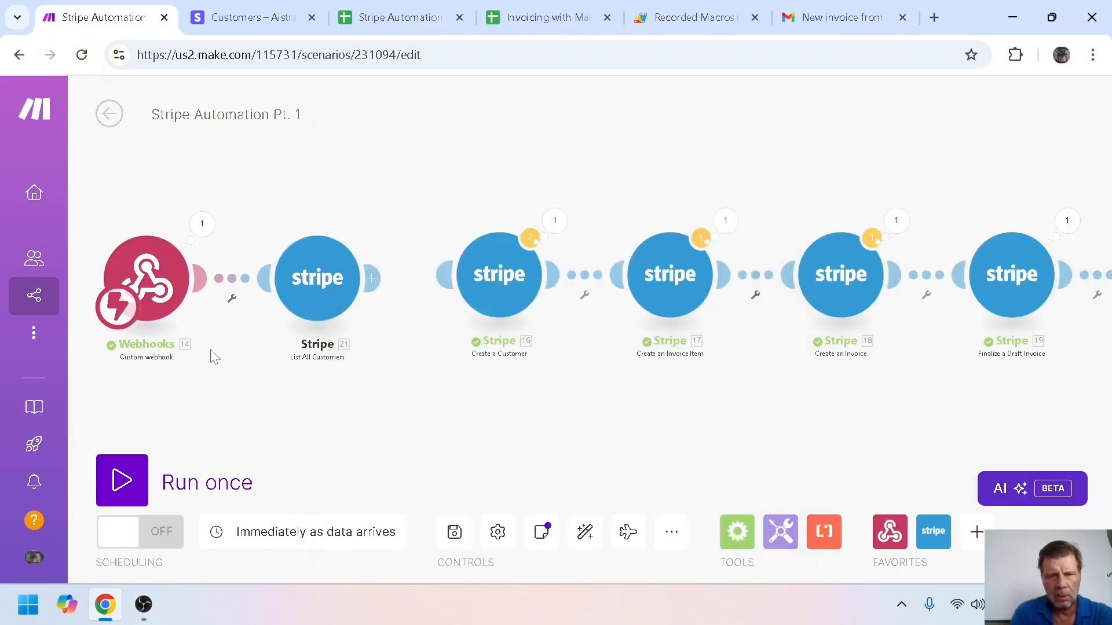
Run the scenario once and trigger it with Generate Invoice in the invoicing sheet
left_click(124, 483)
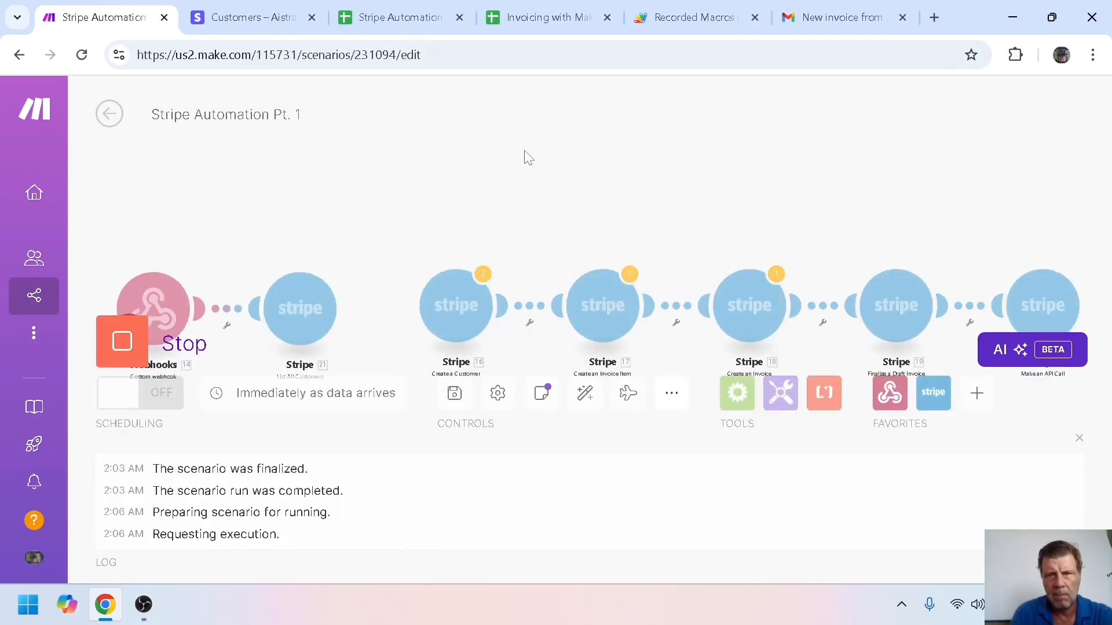
left_click(547, 19)
left_click(835, 251)
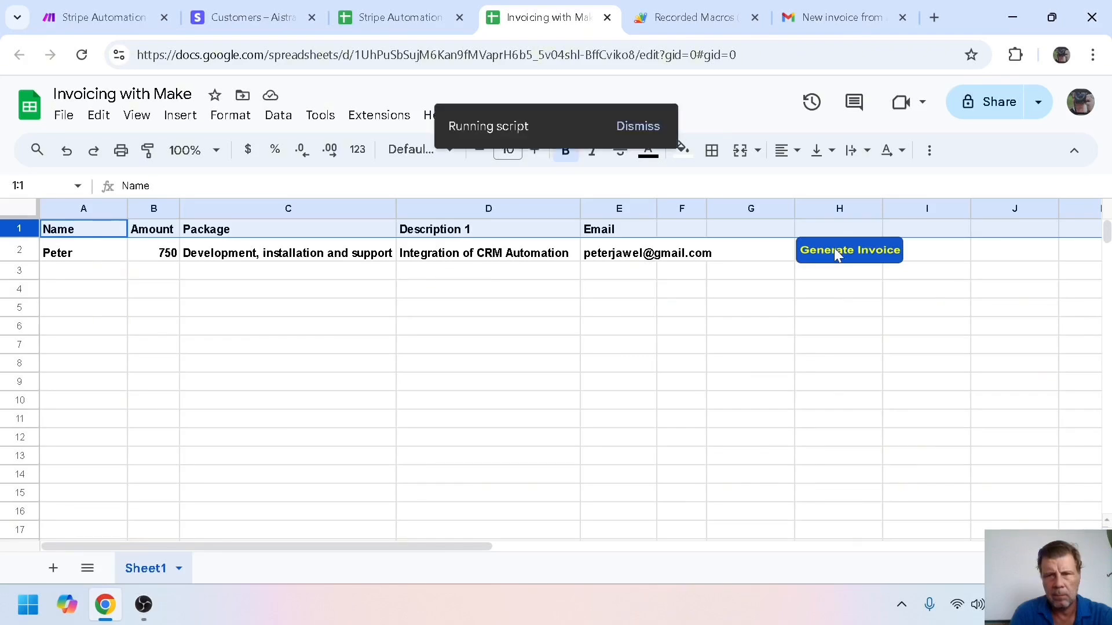
left_click(119, 20)
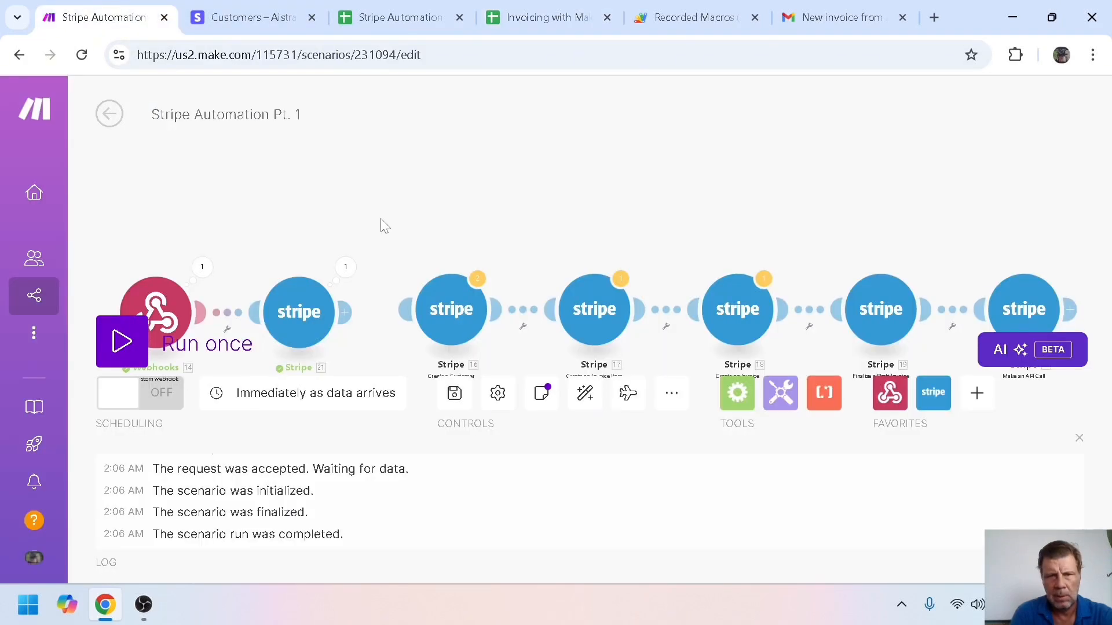
Inspect List All Customers' output: 4 customer bundles matching the webhook's email
left_click(345, 269)
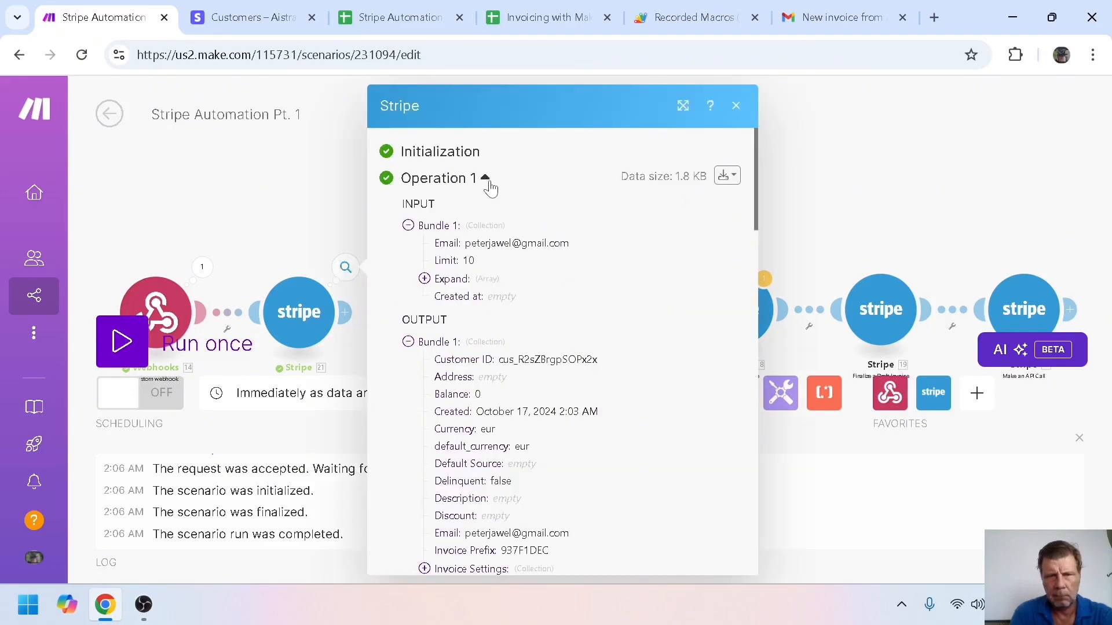
left_click(759, 209)
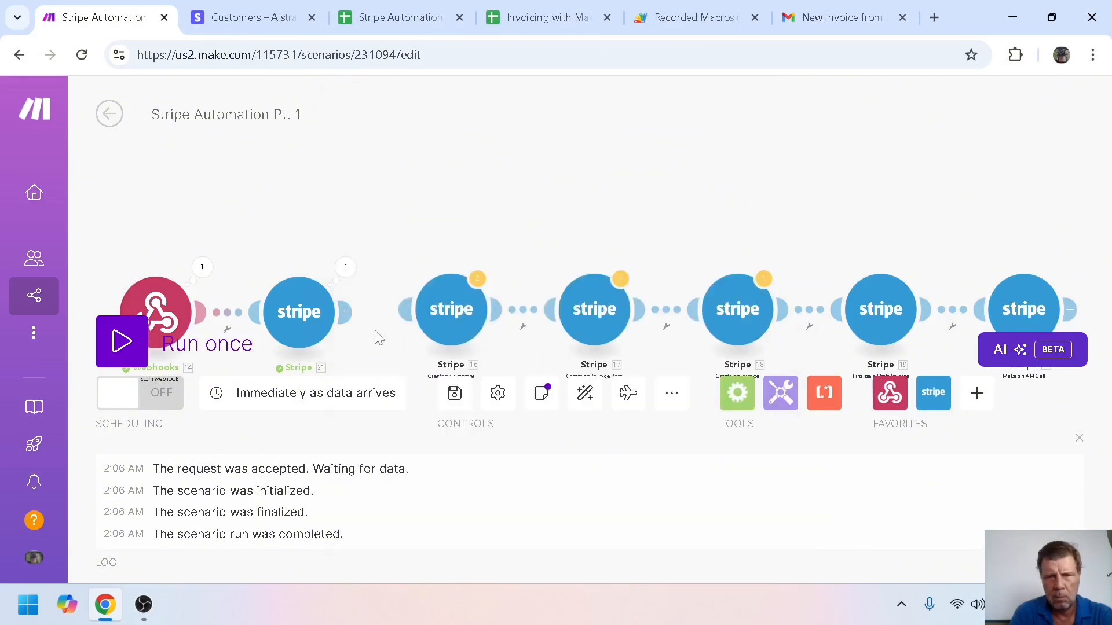
left_click(346, 268)
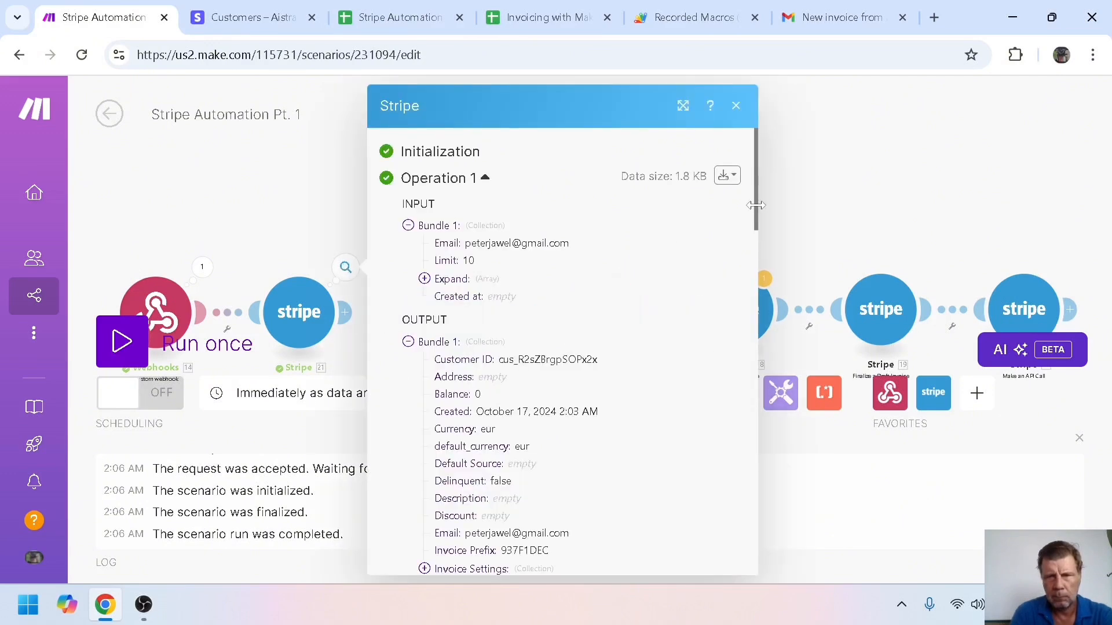
mouse_move(756, 205)
left_mouse_down()
mouse_move(767, 555)
mouse_move(750, 198)
left_mouse_up()
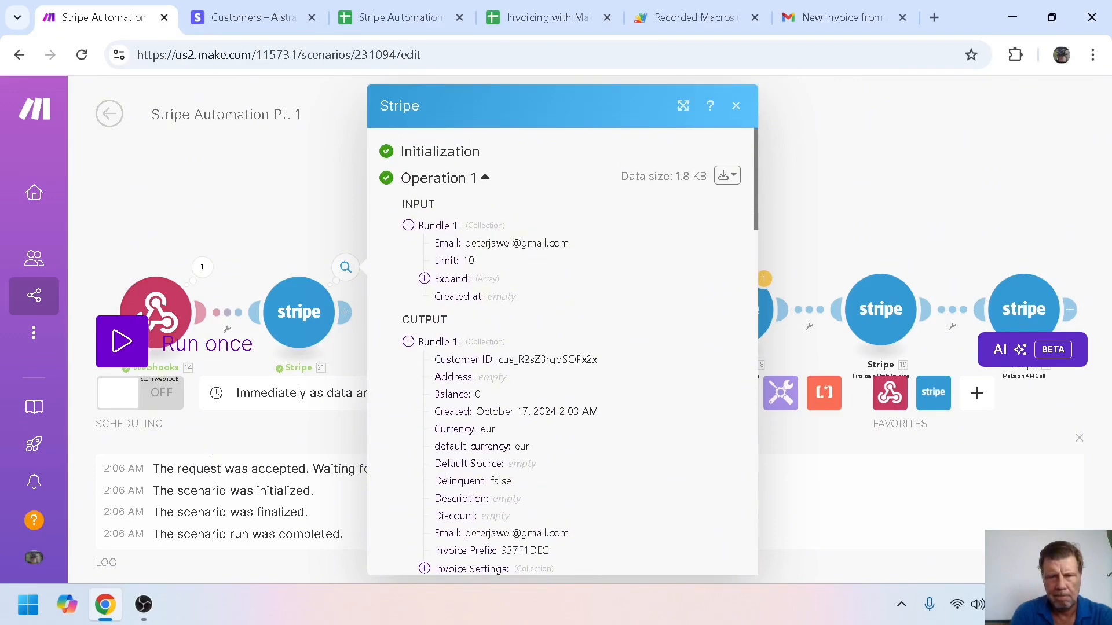
left_click(848, 197)
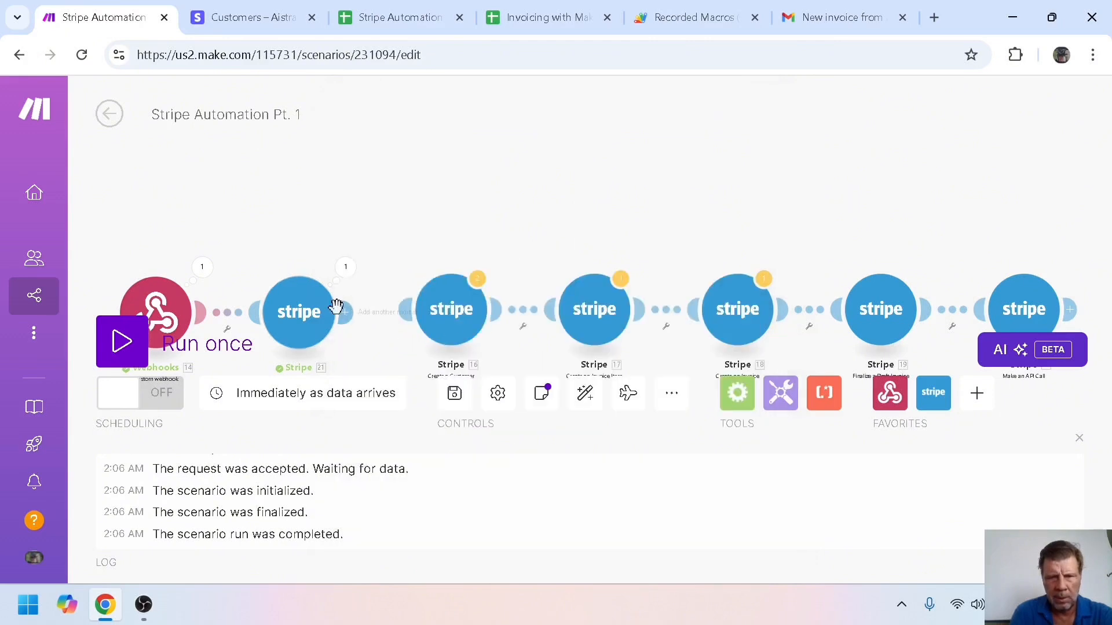
Move the five invoicing modules, Create a Customer through the API call, into a top row
left_click_drag(451, 304, 468, 136)
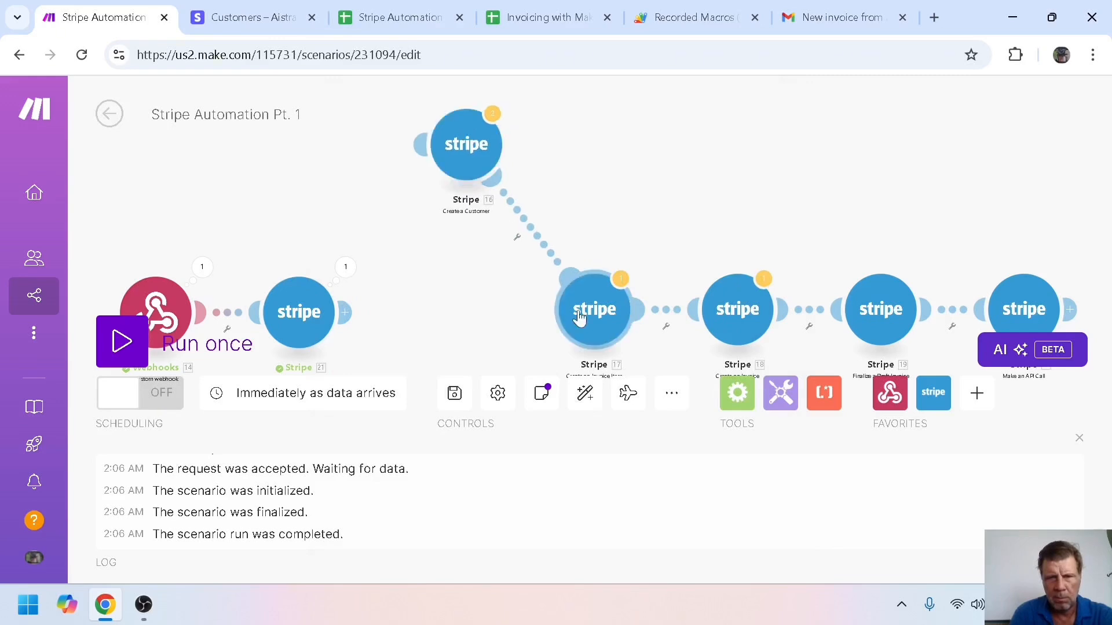
left_click_drag(579, 315, 615, 160)
left_click_drag(747, 310, 778, 149)
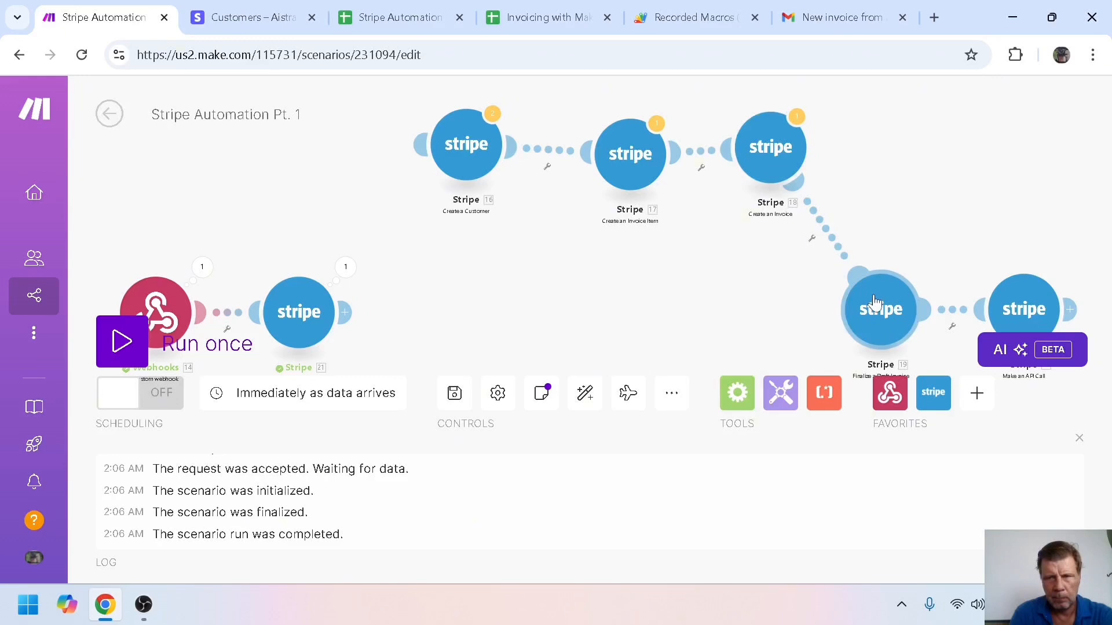
left_click_drag(874, 303, 894, 149)
left_click_drag(1024, 302, 1032, 135)
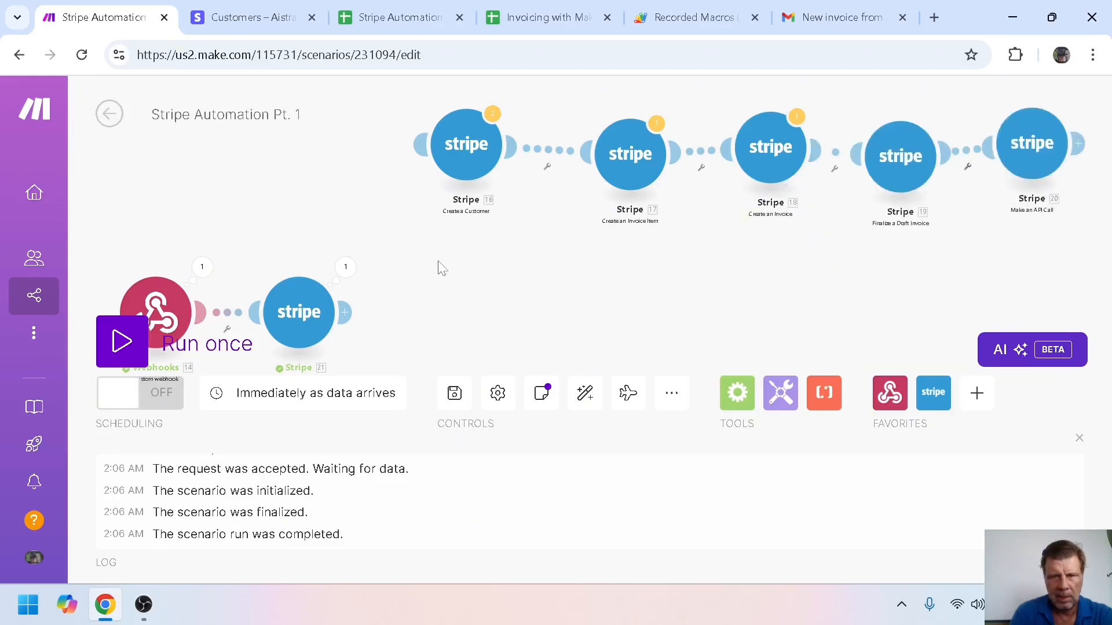
Place a Router after List All Customers and connect Create a Customer as its first route
left_click(344, 311)
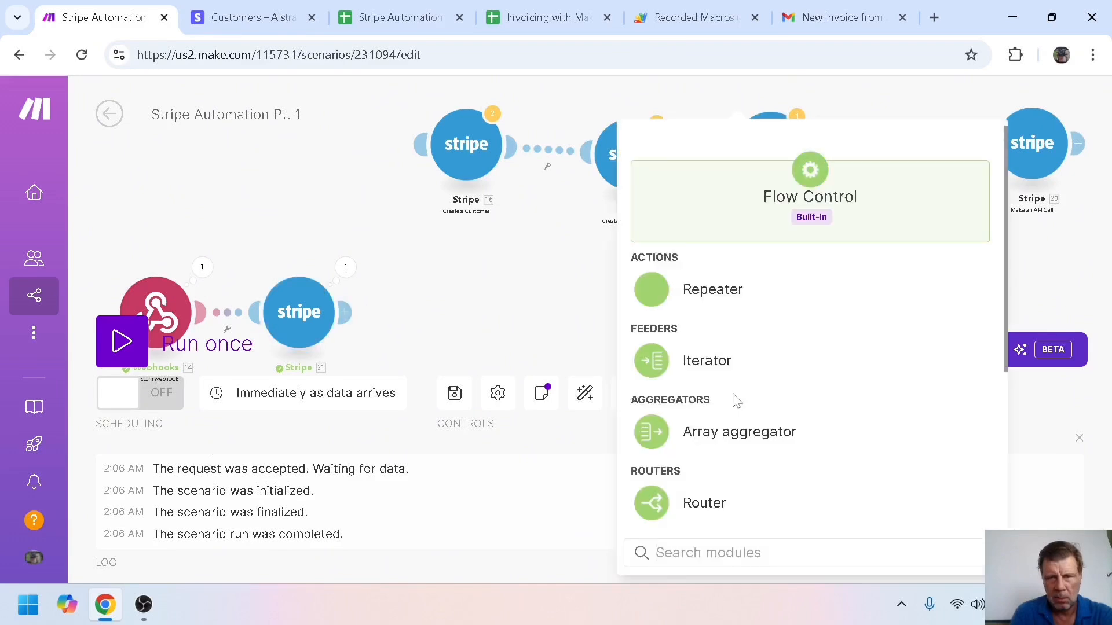
left_click(681, 504)
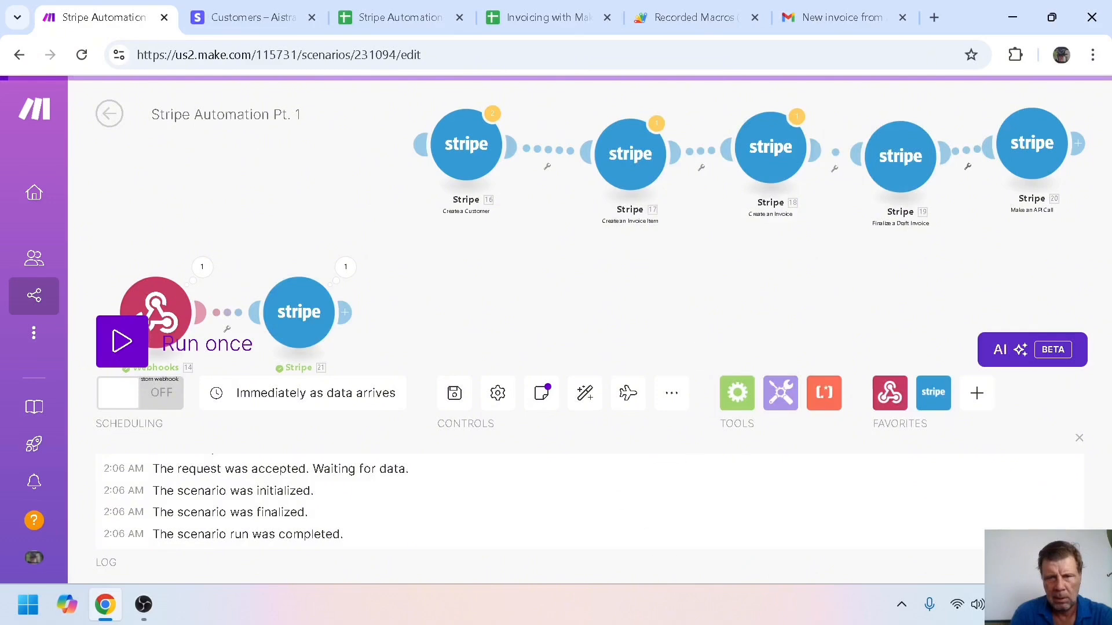
left_click(1080, 437)
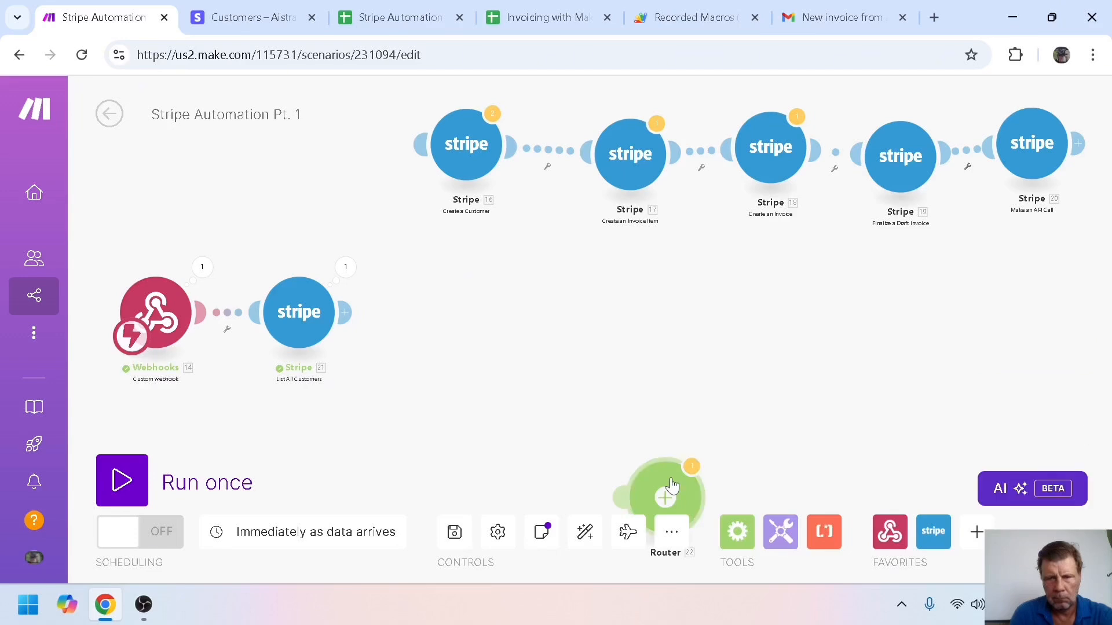
left_click_drag(671, 485, 421, 301)
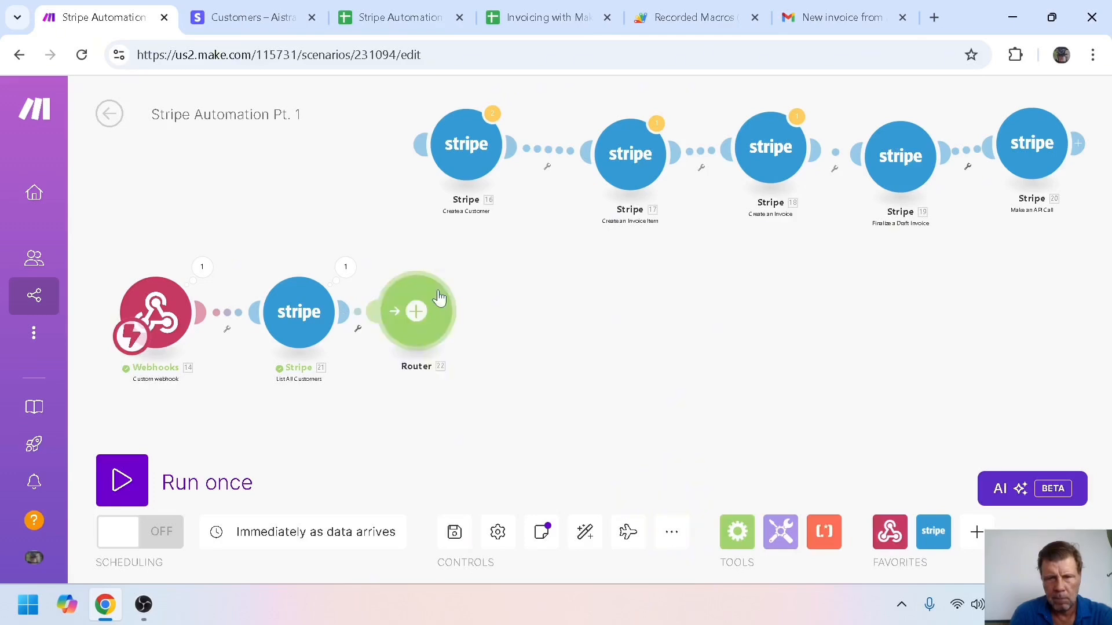
left_click_drag(456, 163, 528, 246)
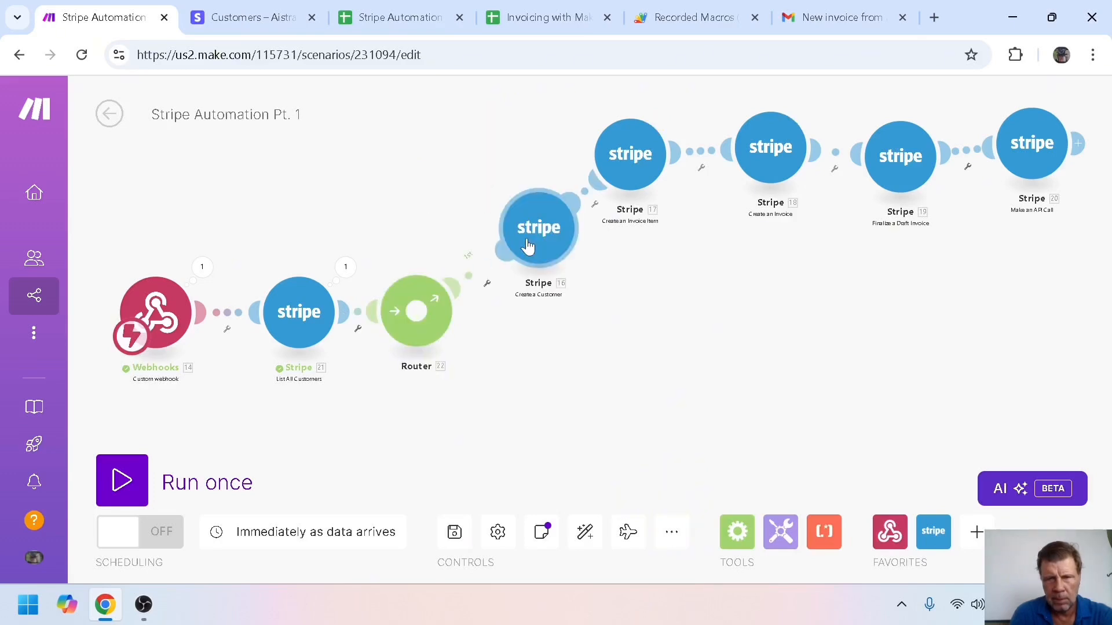
Label the first route's filter 'User does not exist' with condition: 21. Customer ID does not exist
left_click(485, 287)
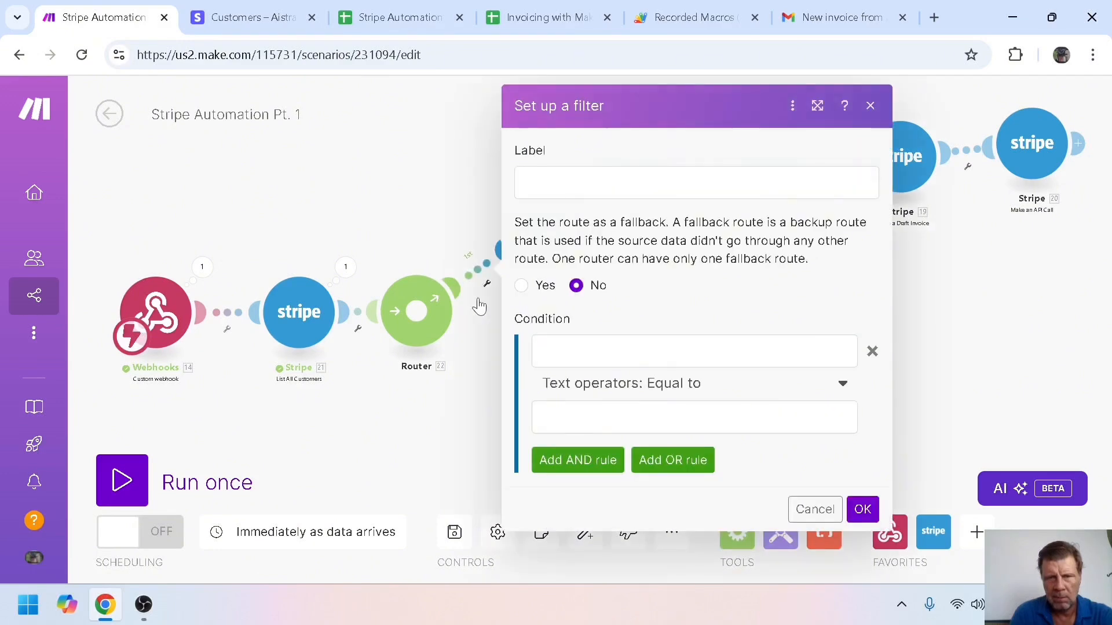
left_click(528, 183)
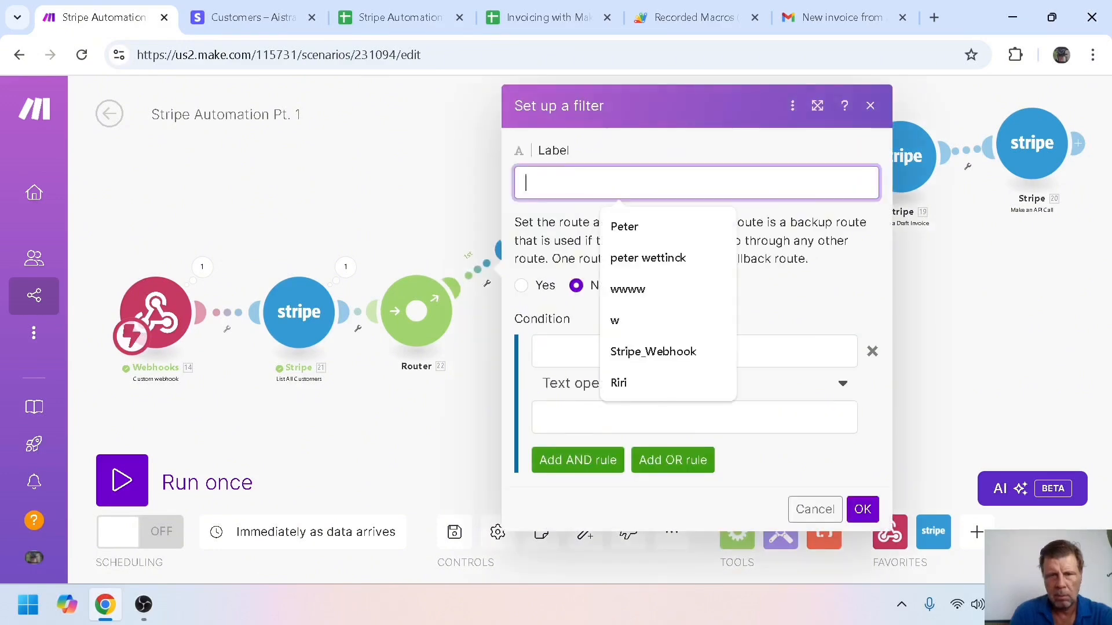
type("U")
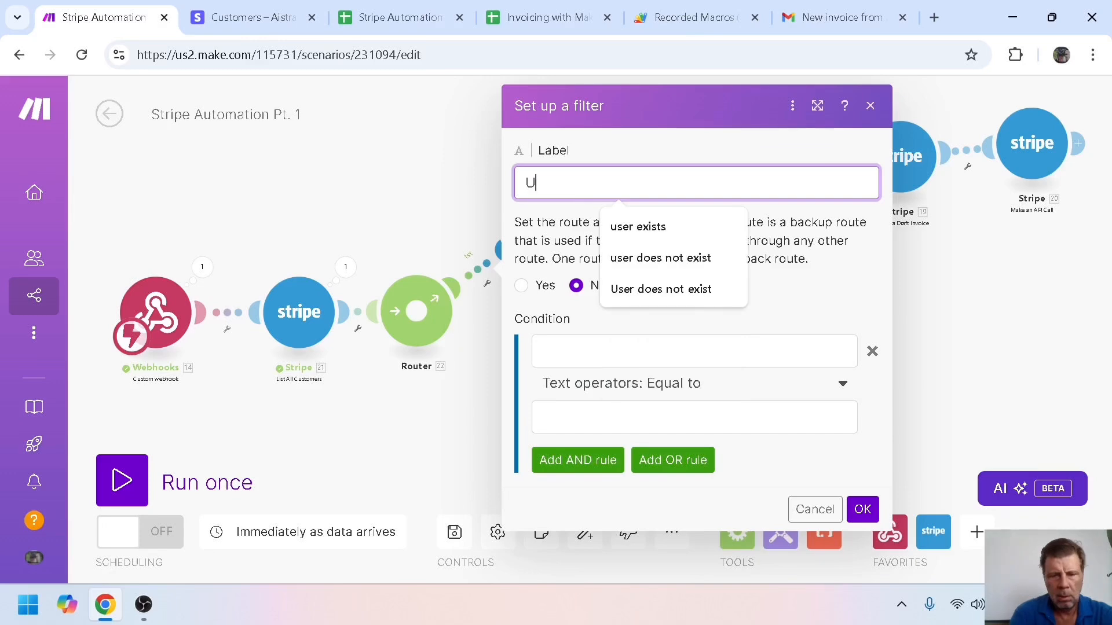
type("ser does not e")
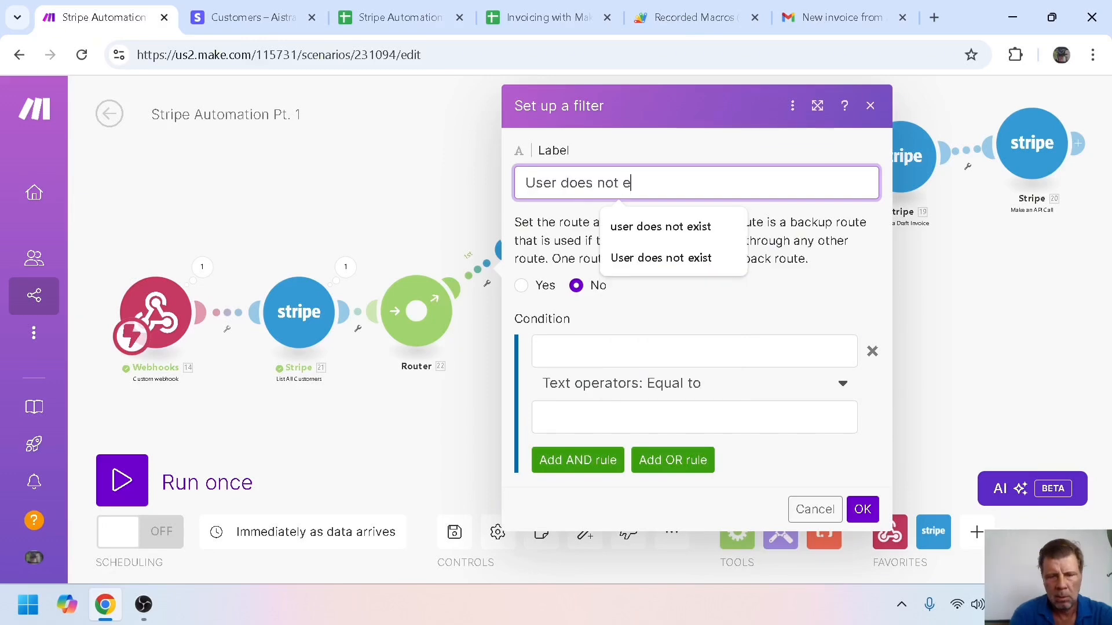
type("xist")
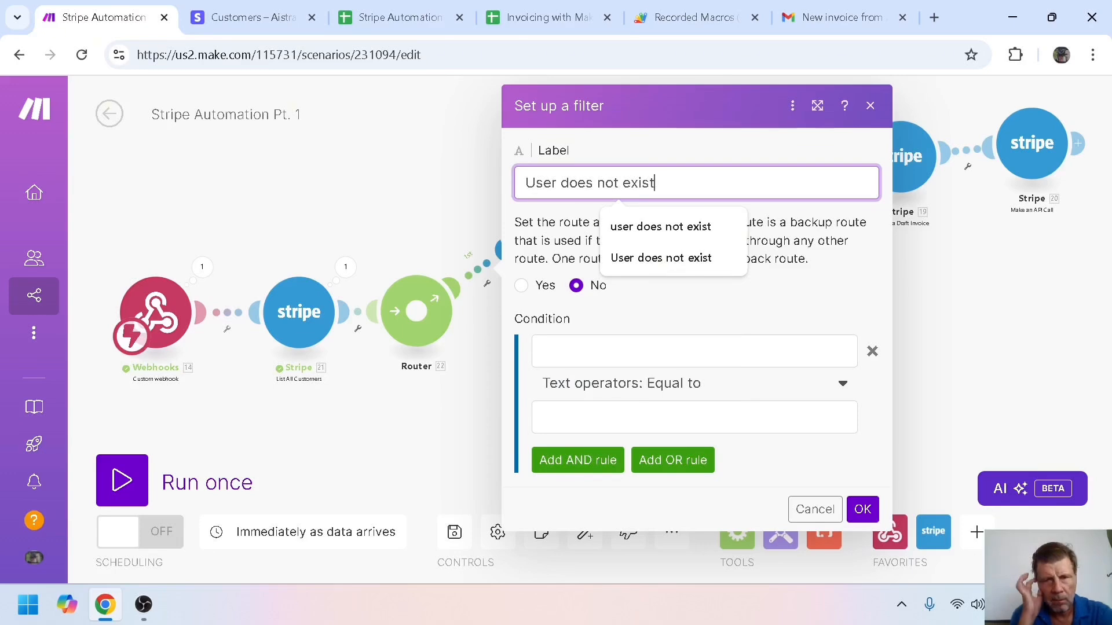
left_click(709, 315)
left_click(695, 351)
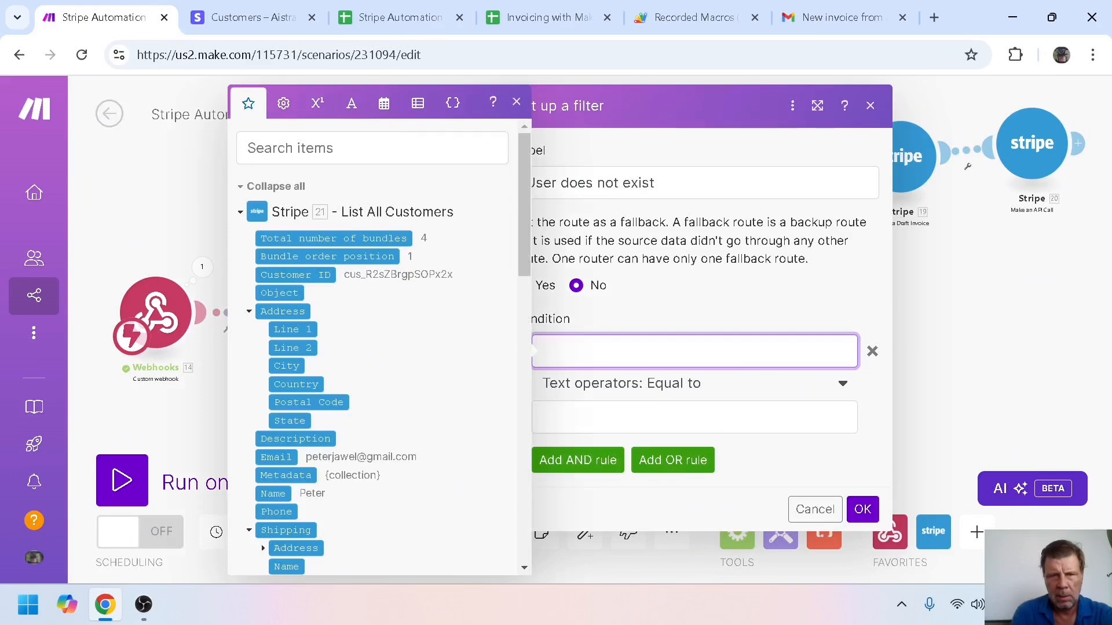
left_click(274, 272)
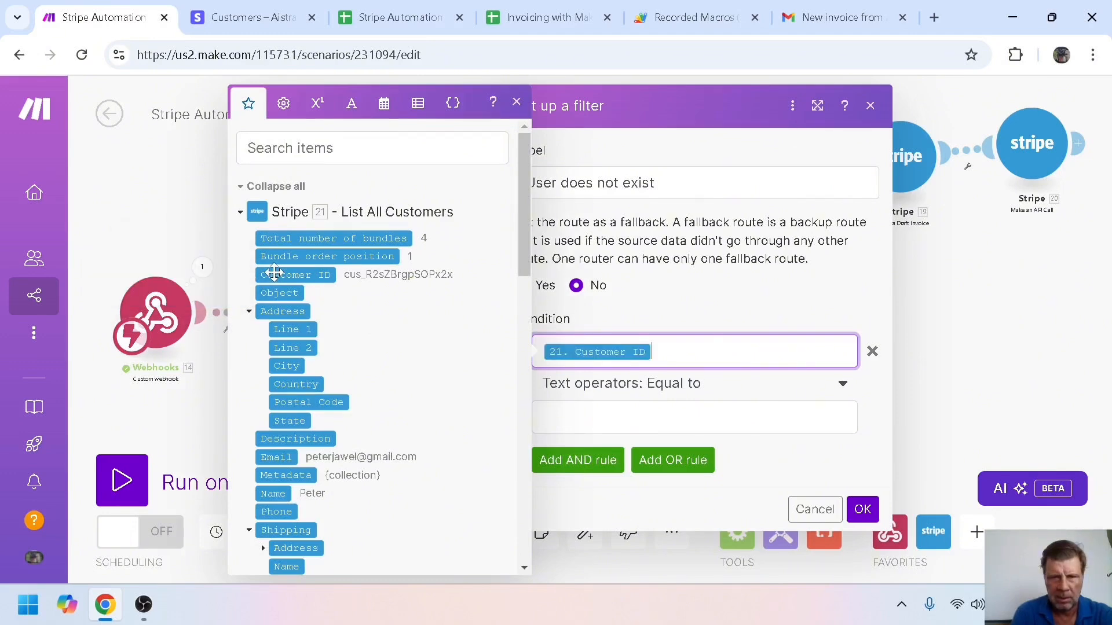
left_click(602, 417)
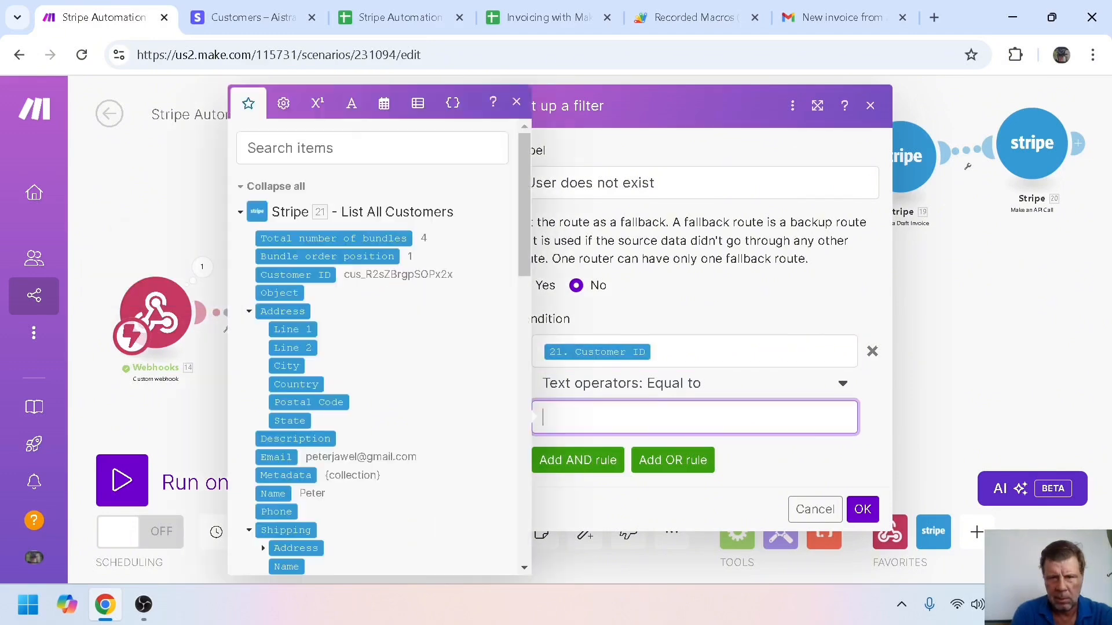
left_click(841, 386)
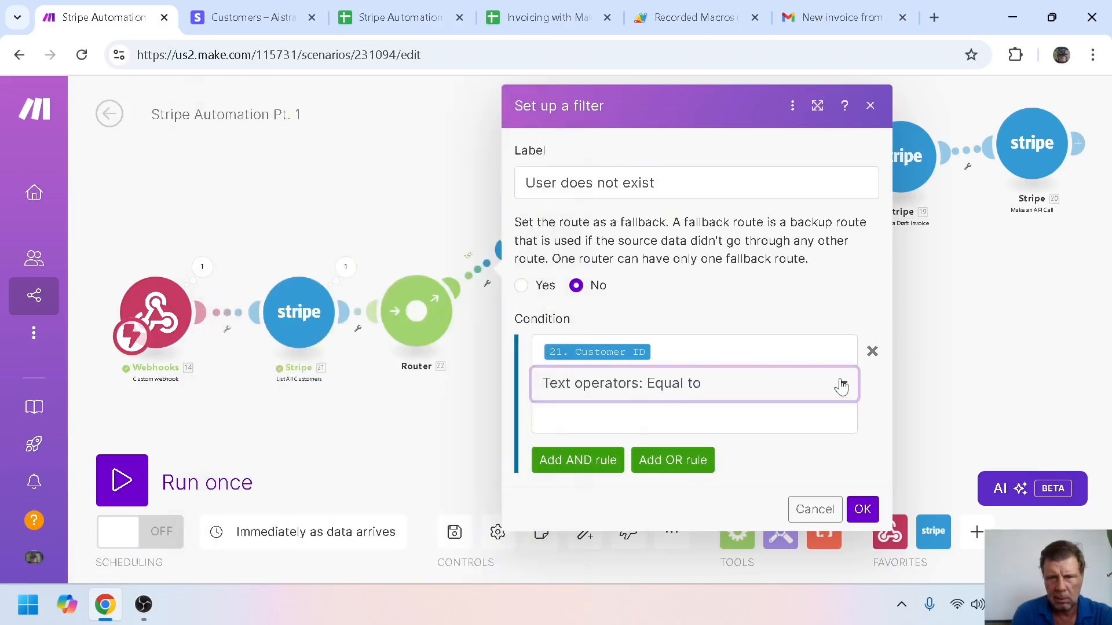
left_click(841, 385)
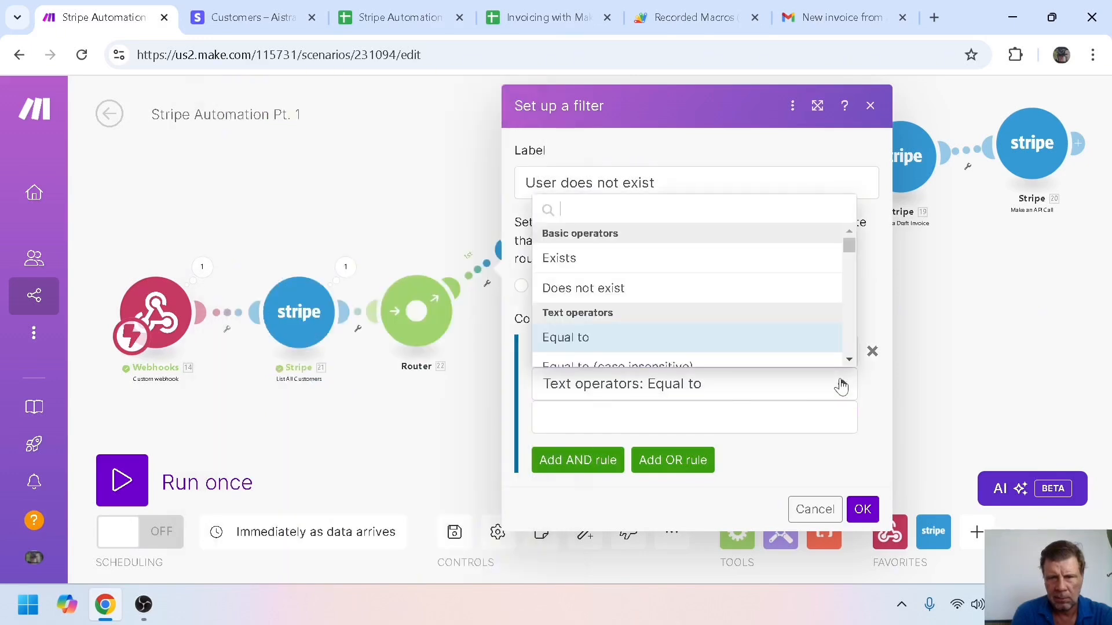
left_click(787, 289)
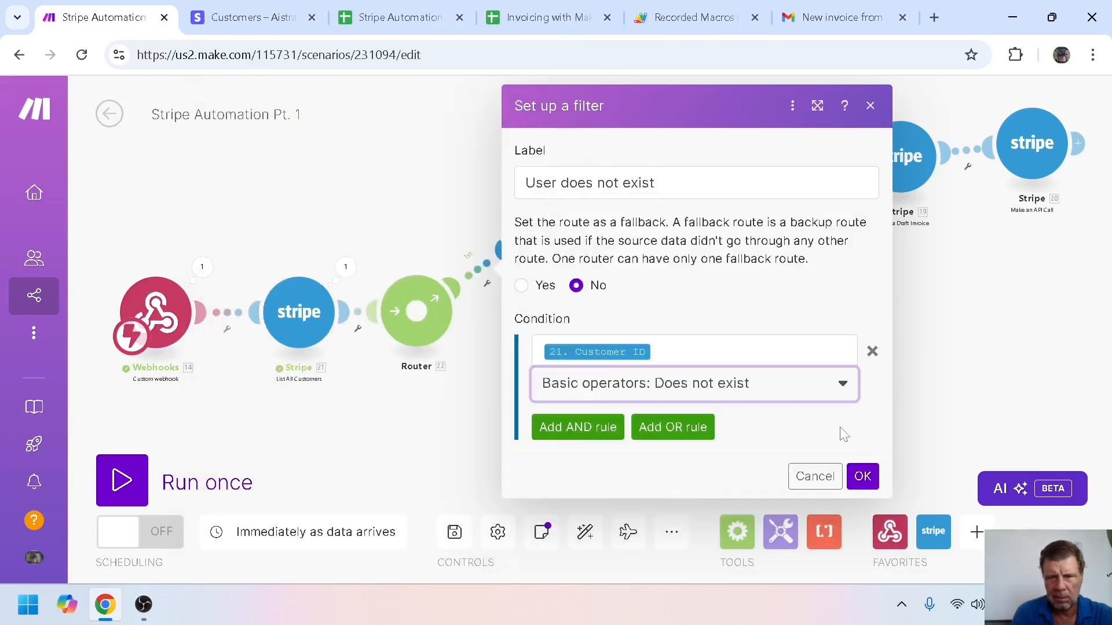
left_click(861, 476)
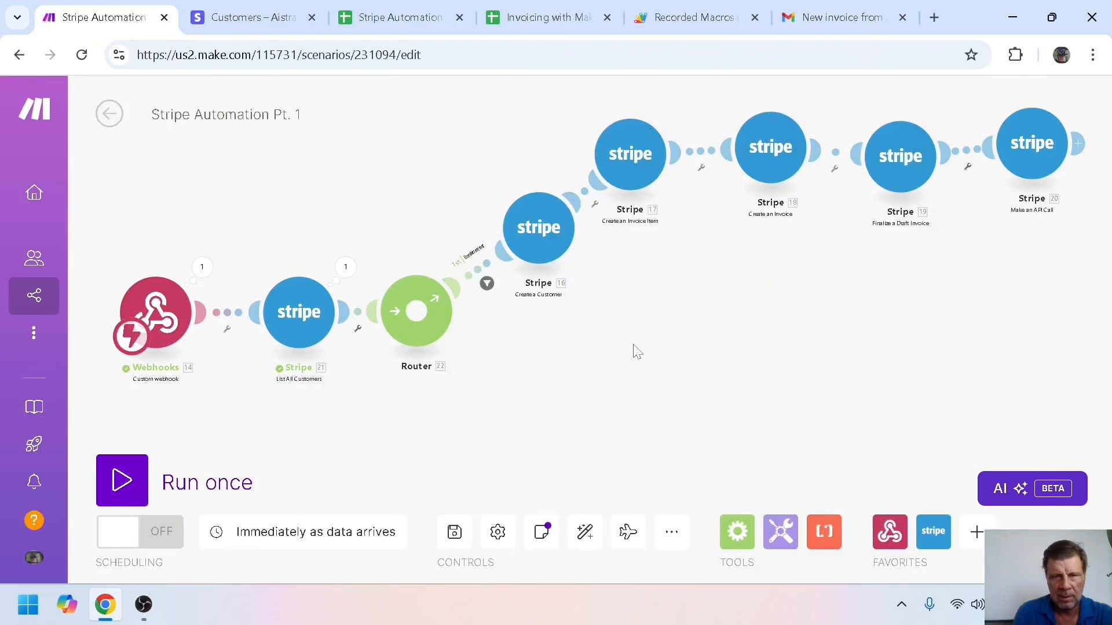
Clone the Create an Invoice Item and Create an Invoice modules onto a new second Router route
right_click(637, 164)
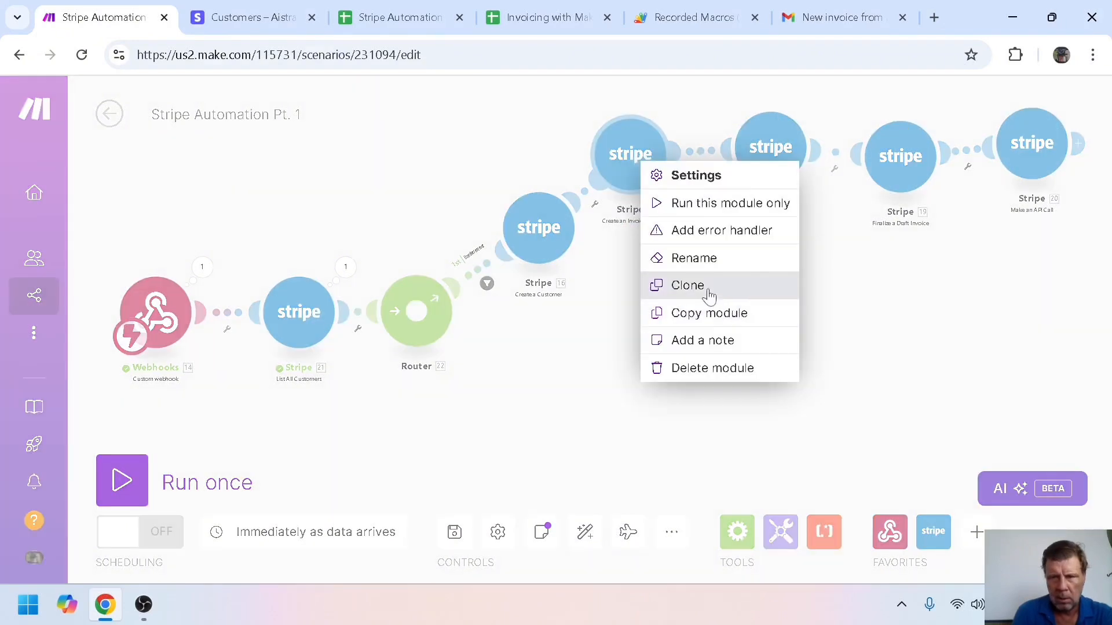
left_click(688, 285)
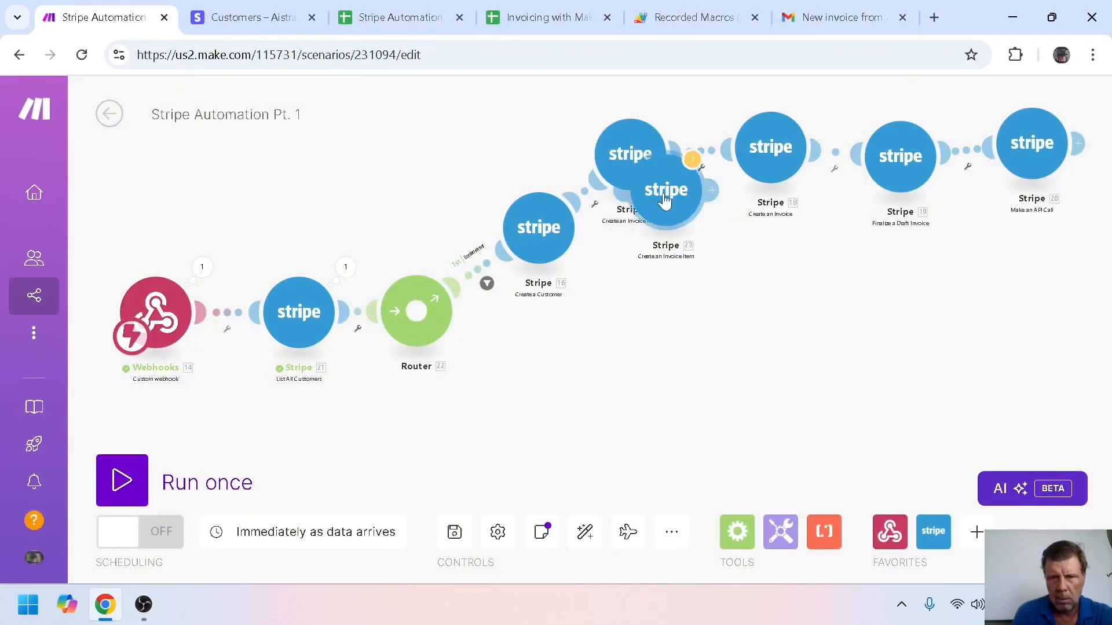
left_click_drag(664, 200, 563, 405)
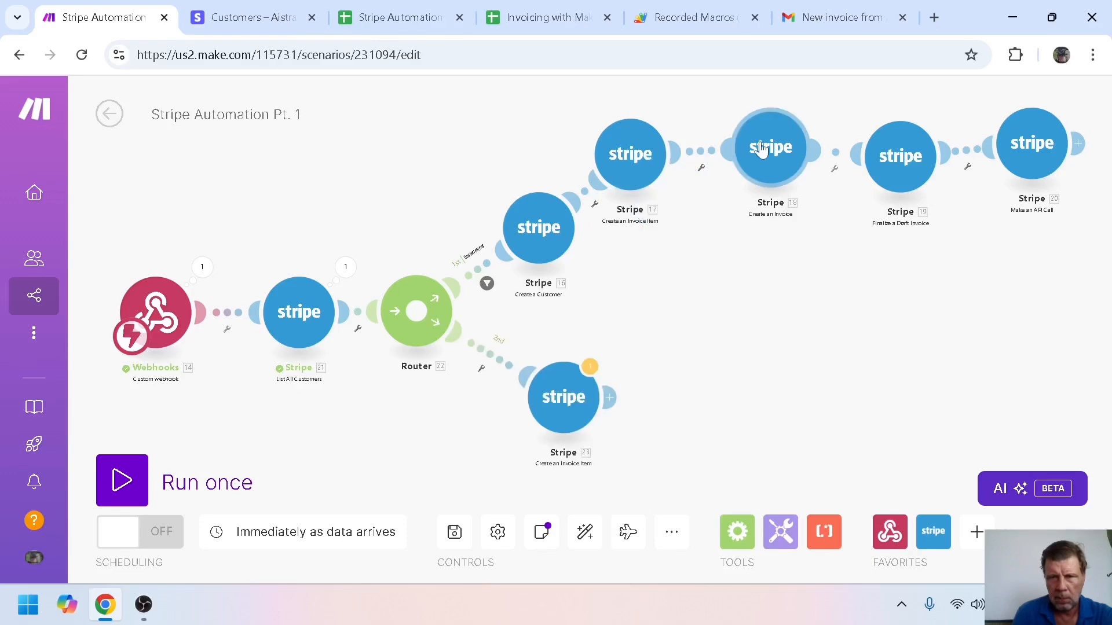
right_click(760, 141)
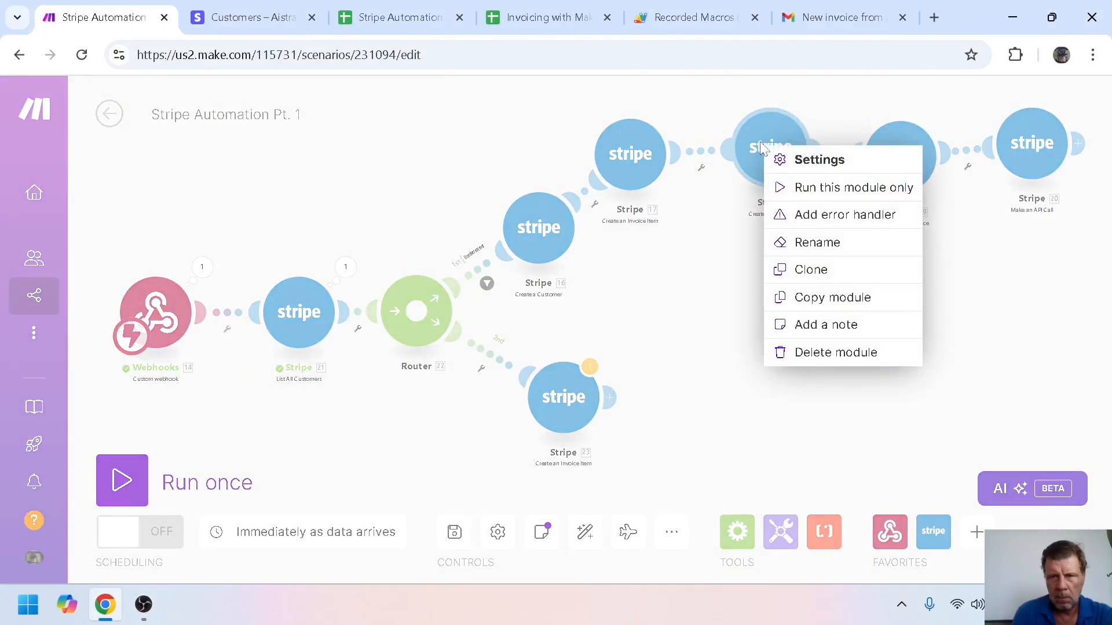
left_click(822, 270)
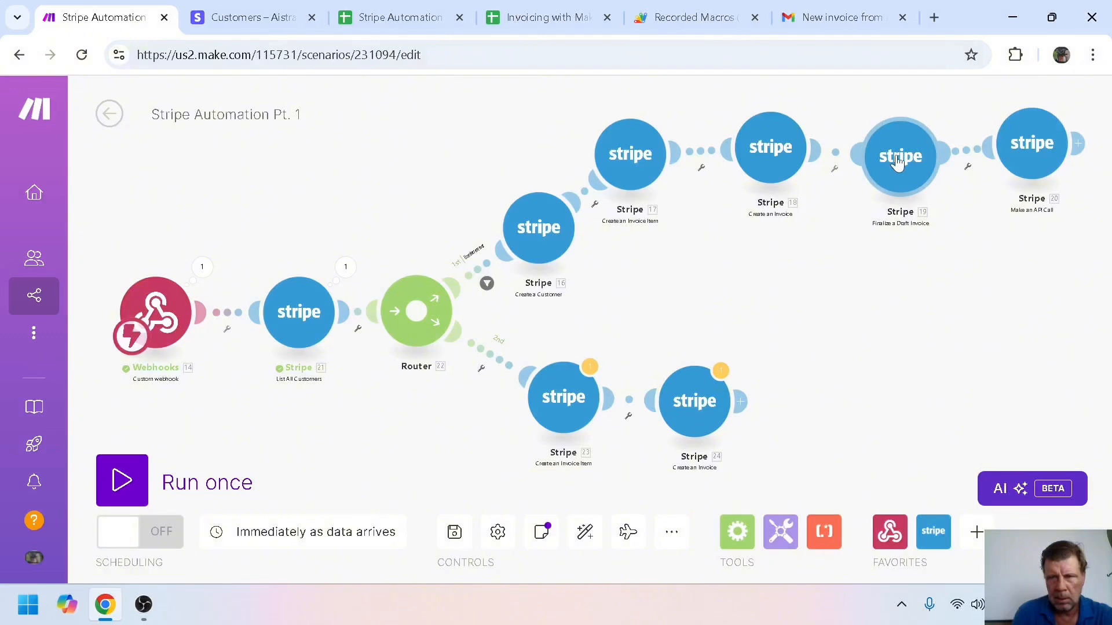
right_click(1026, 142)
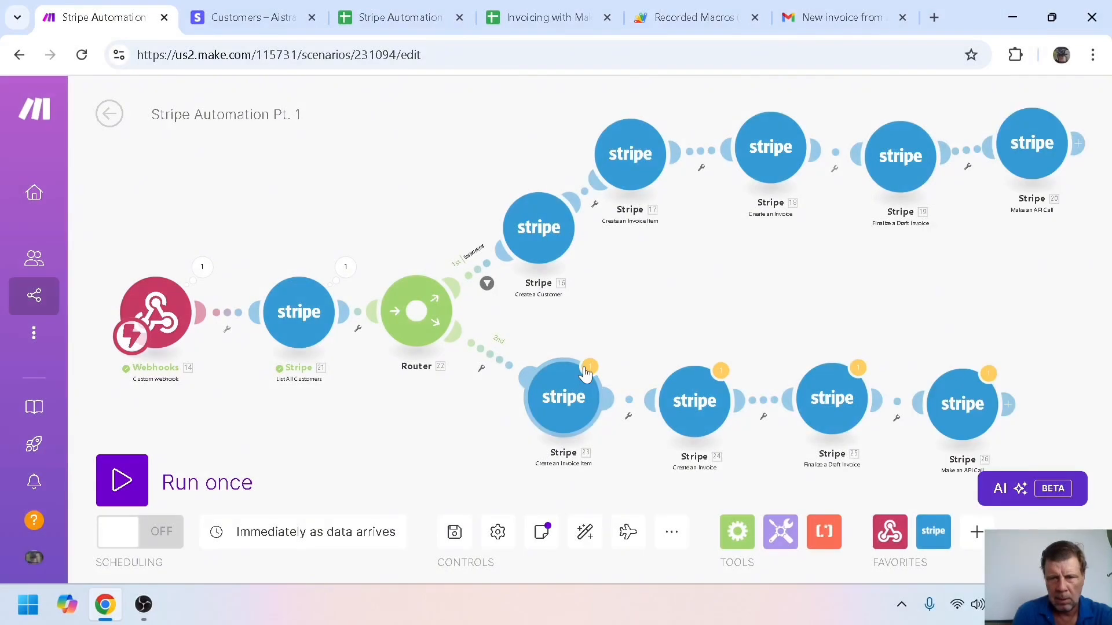
Replace 16.id with 21. Customer ID in the second branch's invoice item Customer ID
left_click(560, 397)
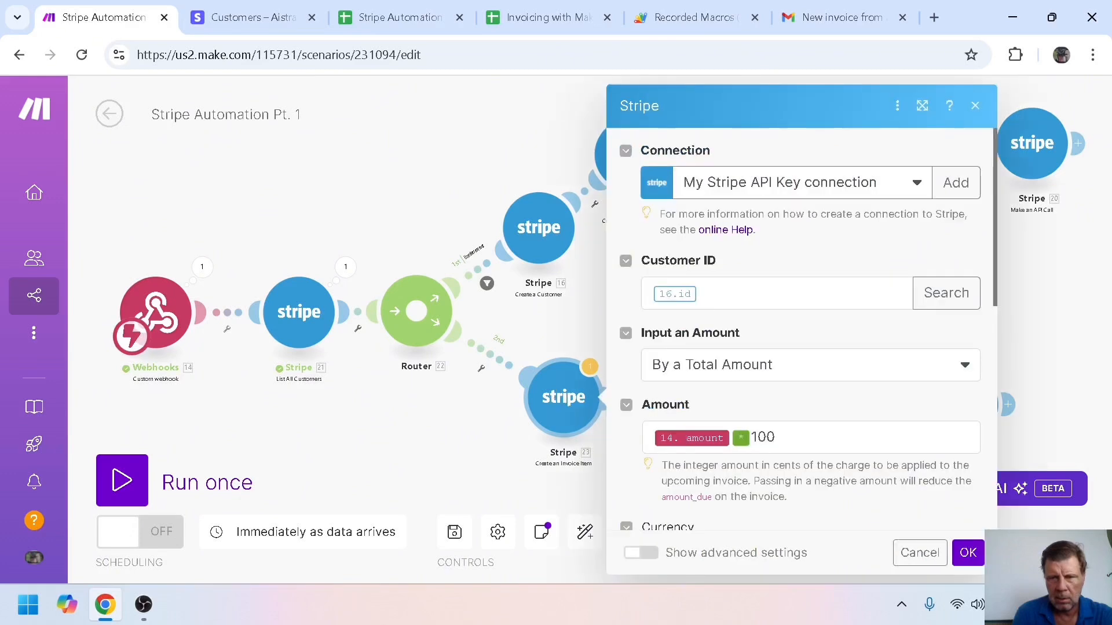
left_click(708, 294)
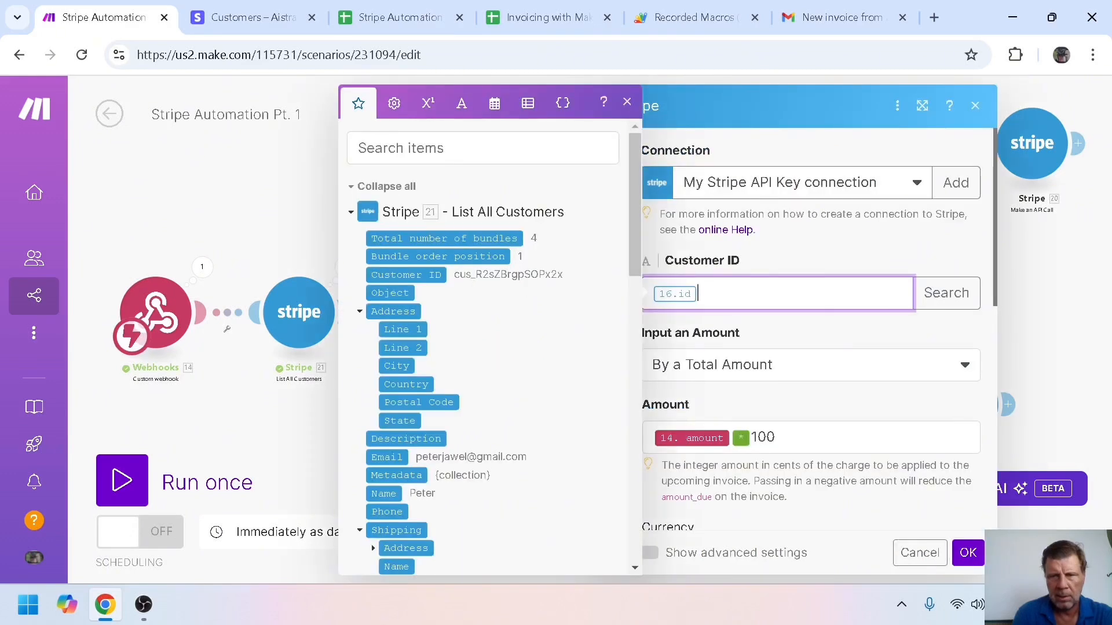
key("BackSpace")
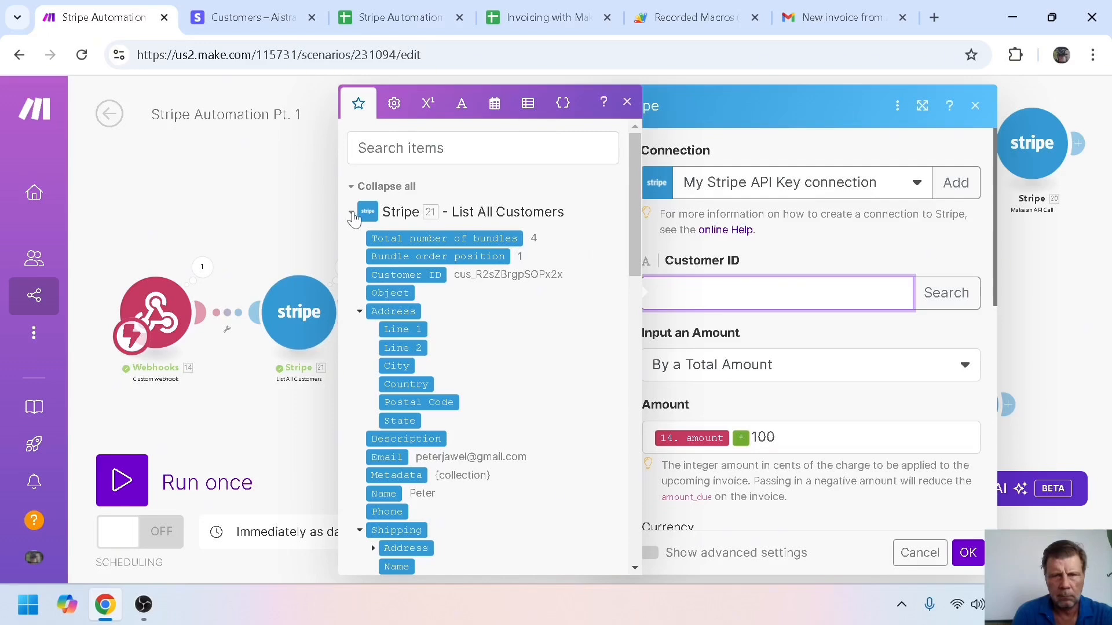
left_click(405, 274)
left_click(966, 551)
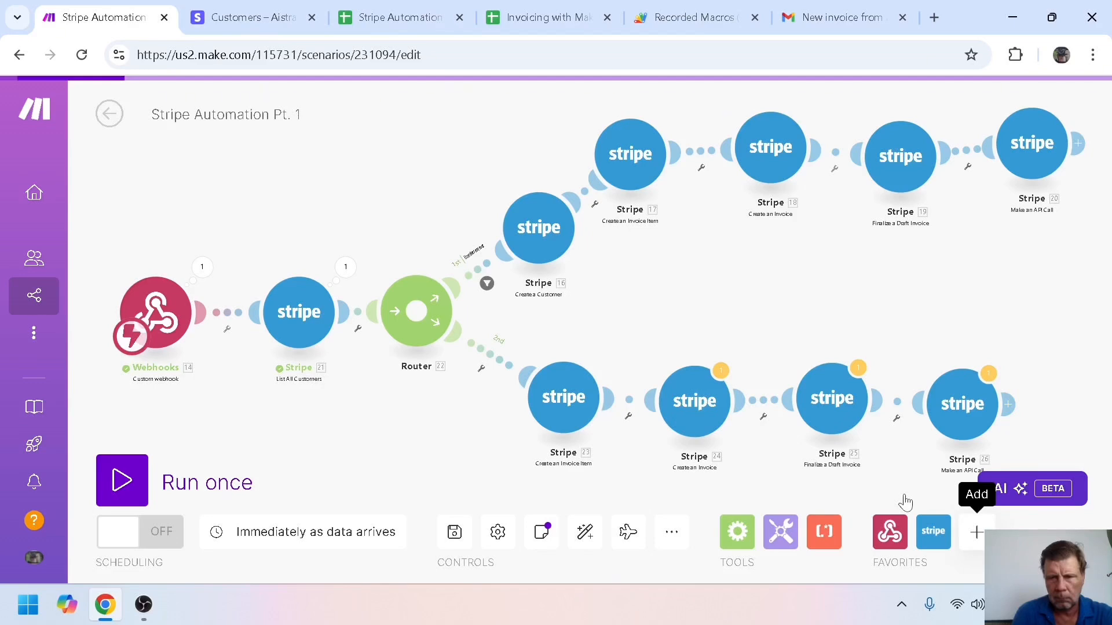
Review and confirm the second branch's Create an Invoice and Finalize a Draft Invoice settings
left_click(694, 401)
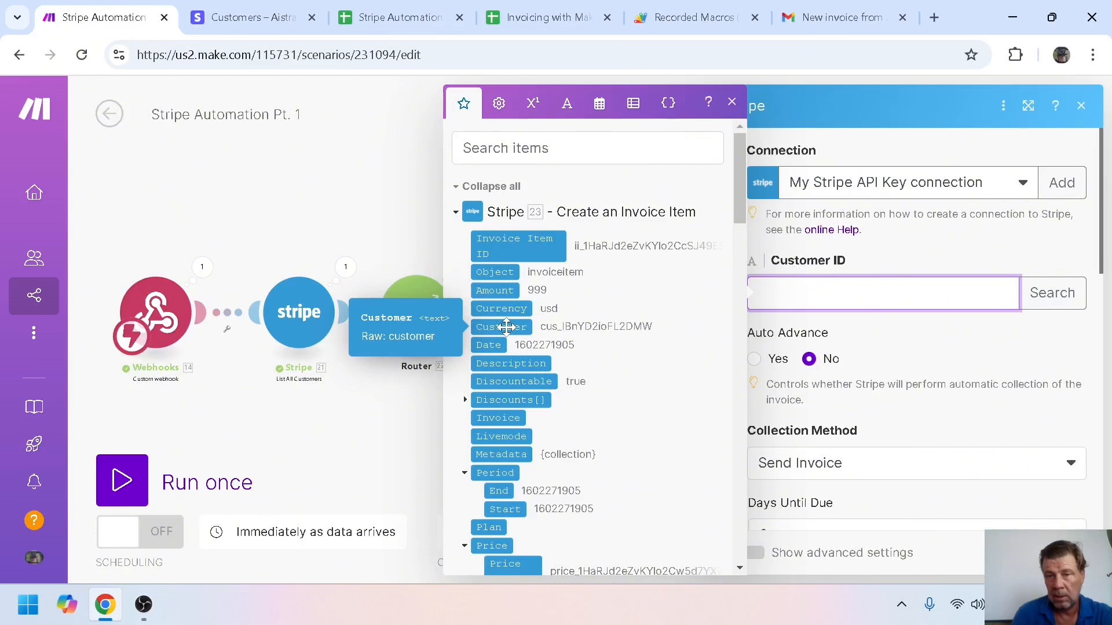
left_click(841, 408)
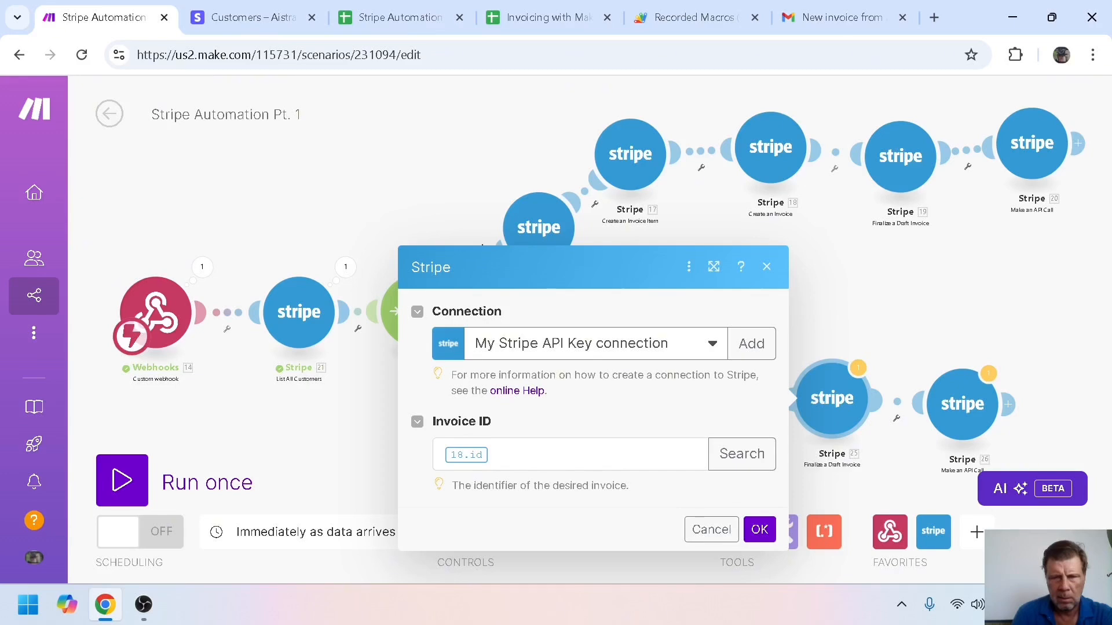
left_click(757, 519)
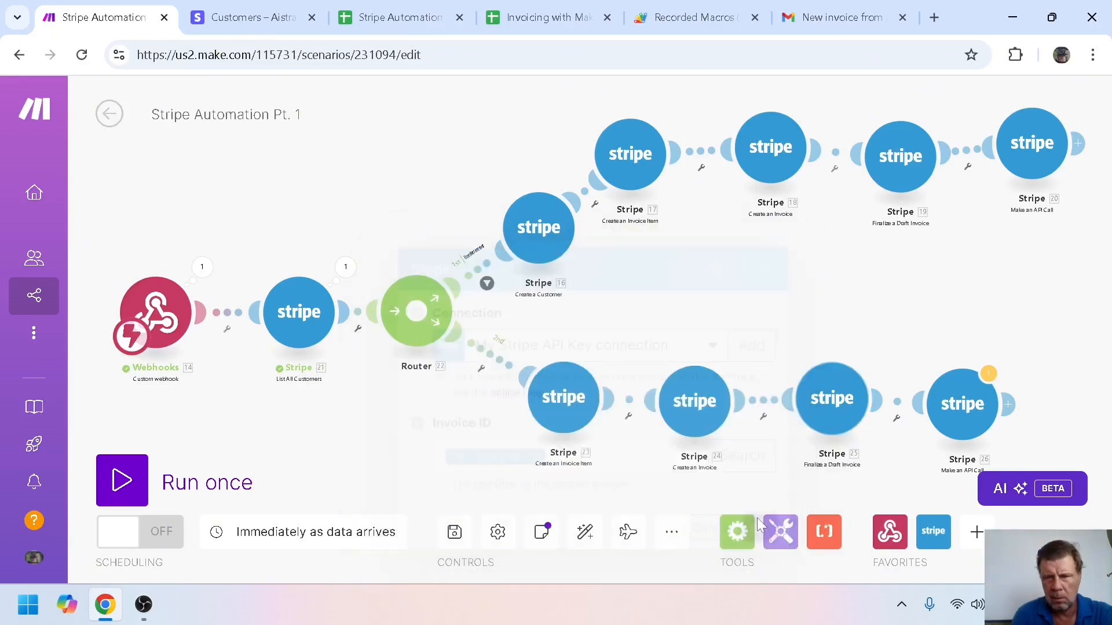
Map 25. Invoice ID into the second branch API call's /v1/invoices/…/send URL
left_click(952, 416)
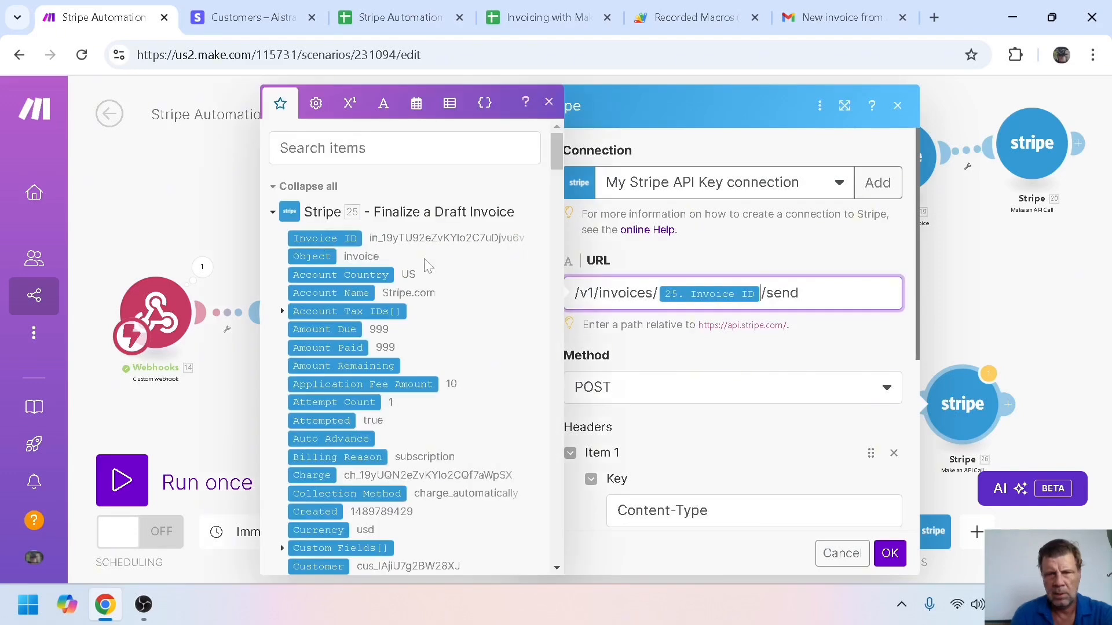
left_click(889, 553)
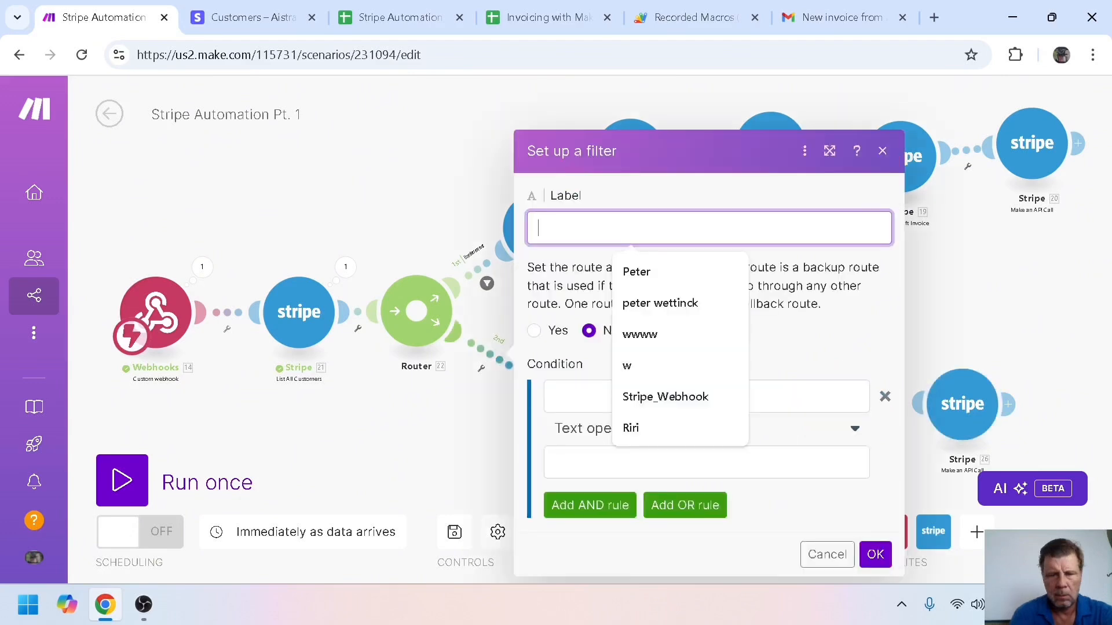
Label the second route's filter 'Customer already exists', passing only when 21. Customer ID exists
type("Custo")
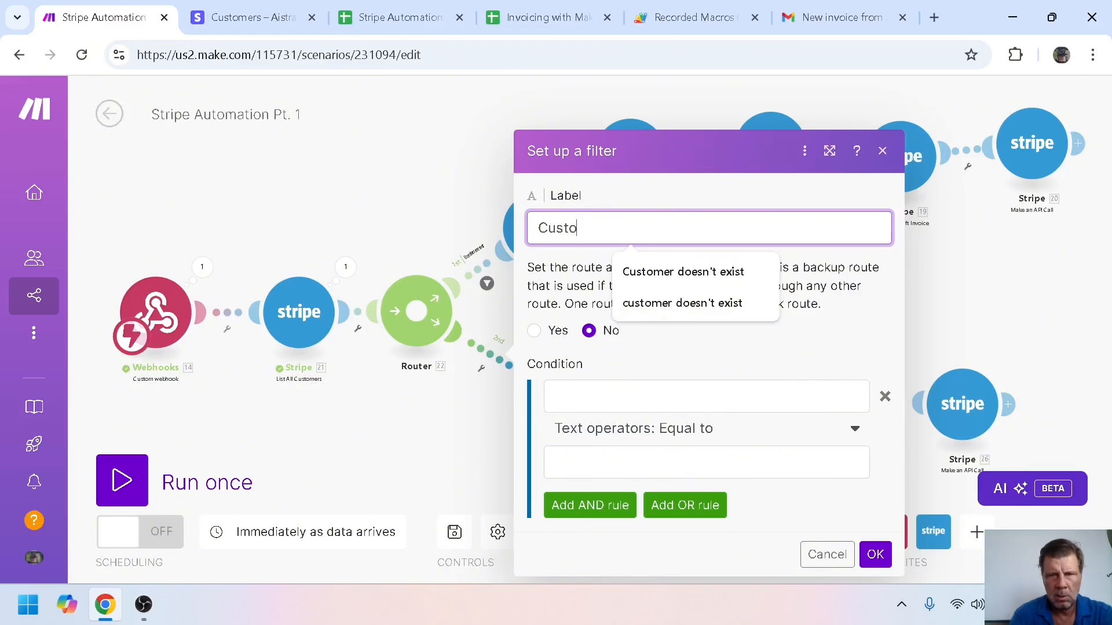
type("mer already exists")
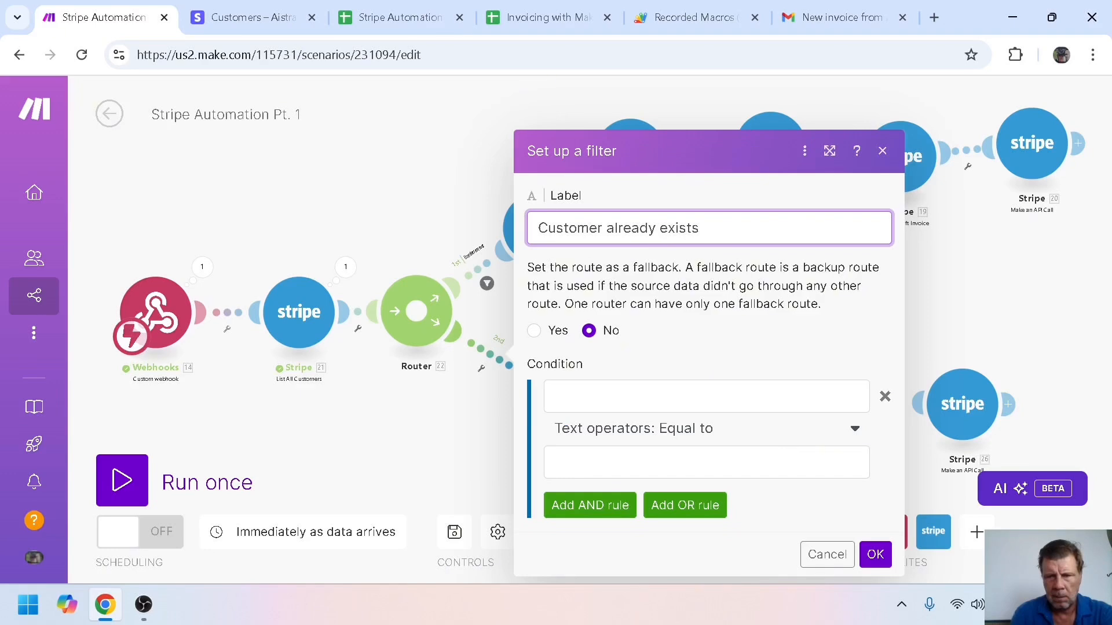
left_click(596, 429)
left_click(597, 305)
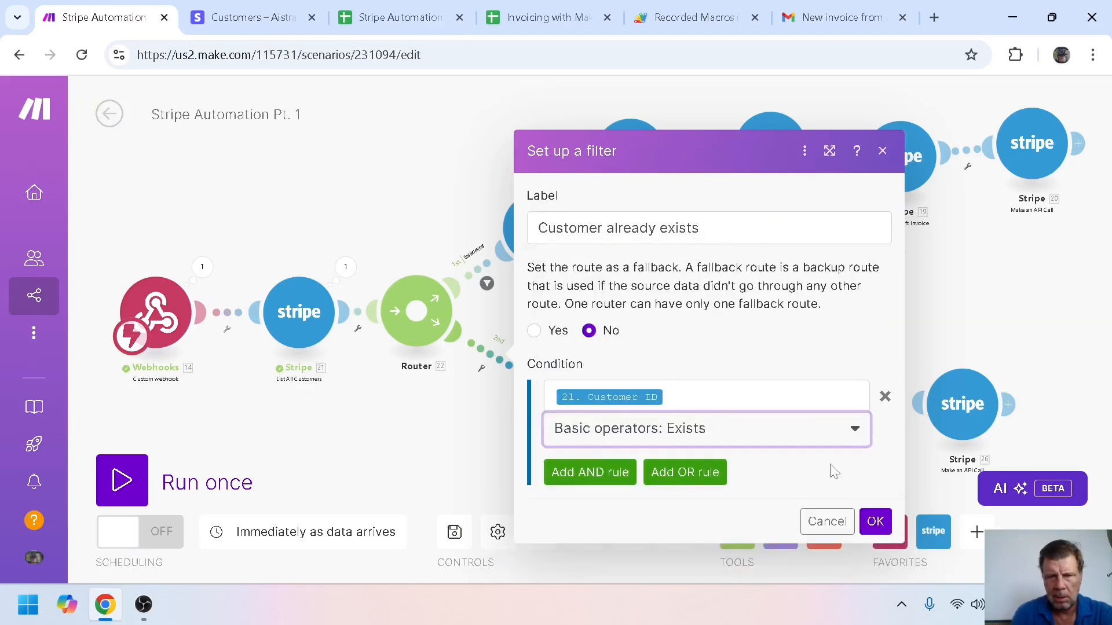
left_click(876, 522)
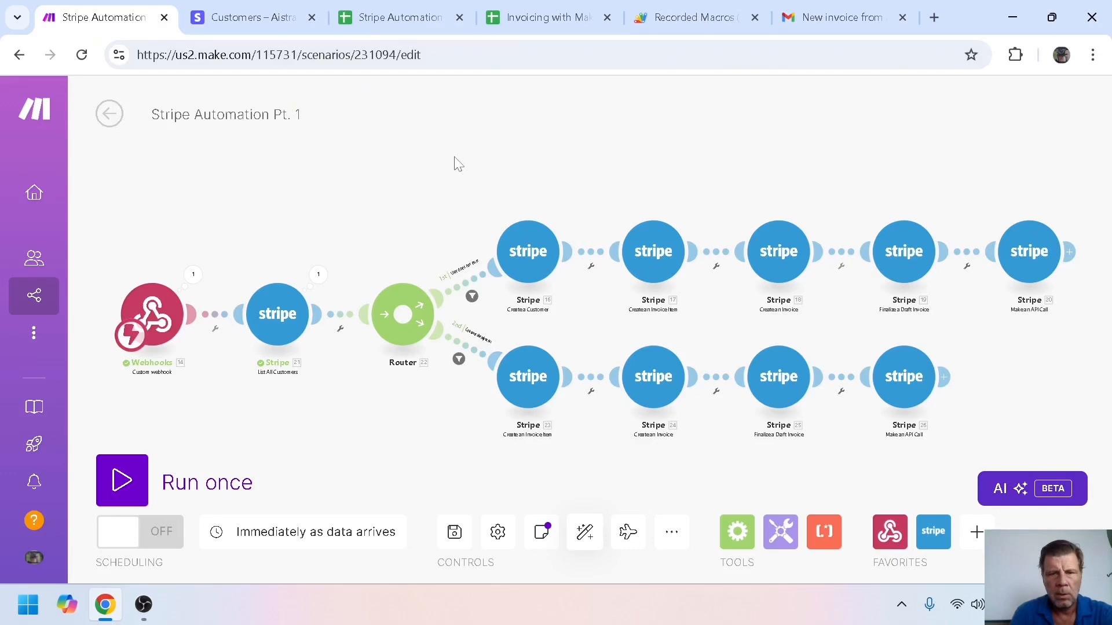
left_click(243, 17)
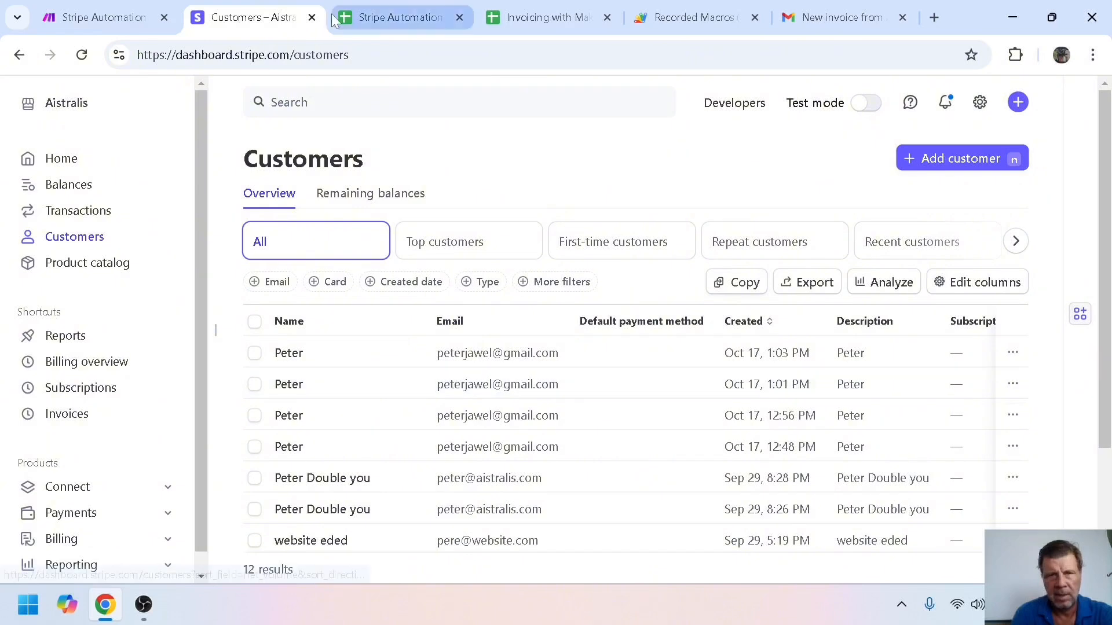
Look over the Stripe customers list, then return to the Make scenario
left_click(157, 22)
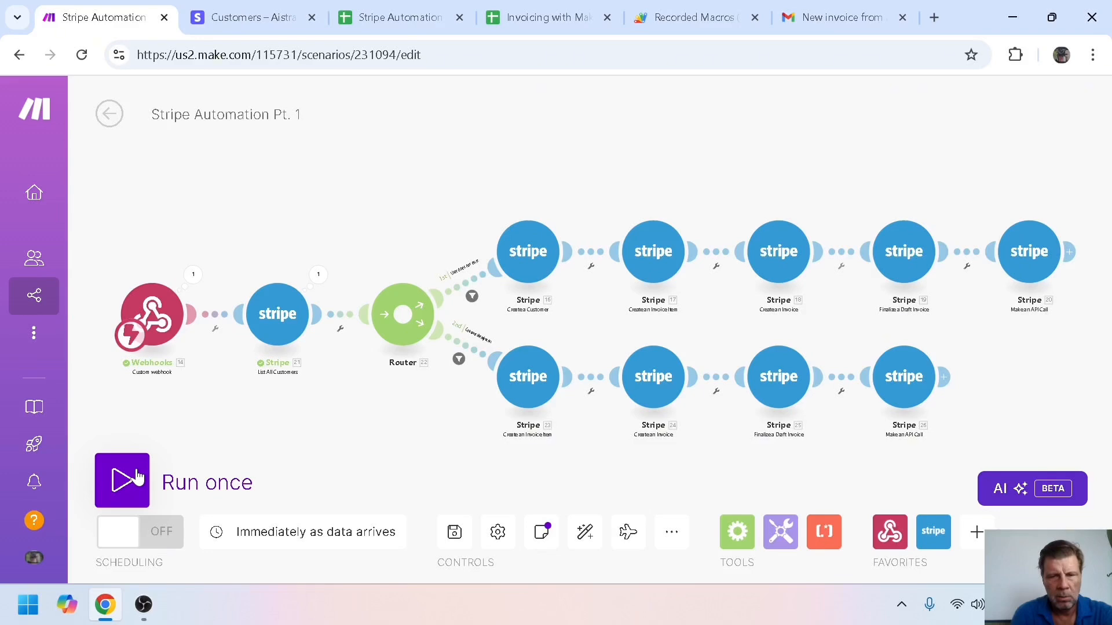
Run the scenario once through the existing-customer branch, close the run log, and check Gmail
left_click(828, 251)
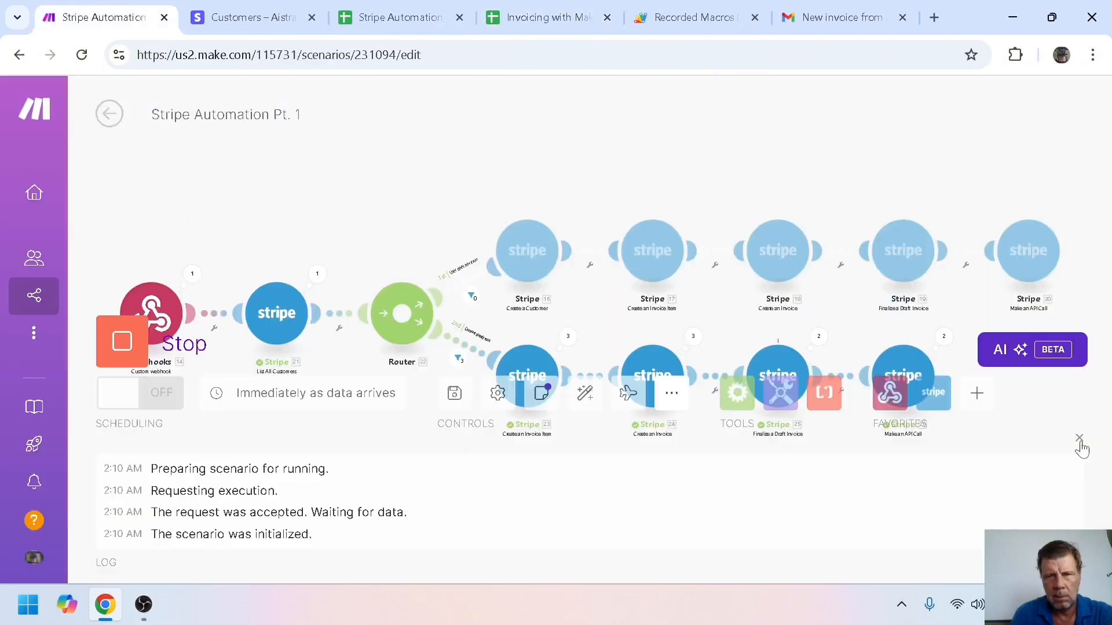
left_click(1079, 438)
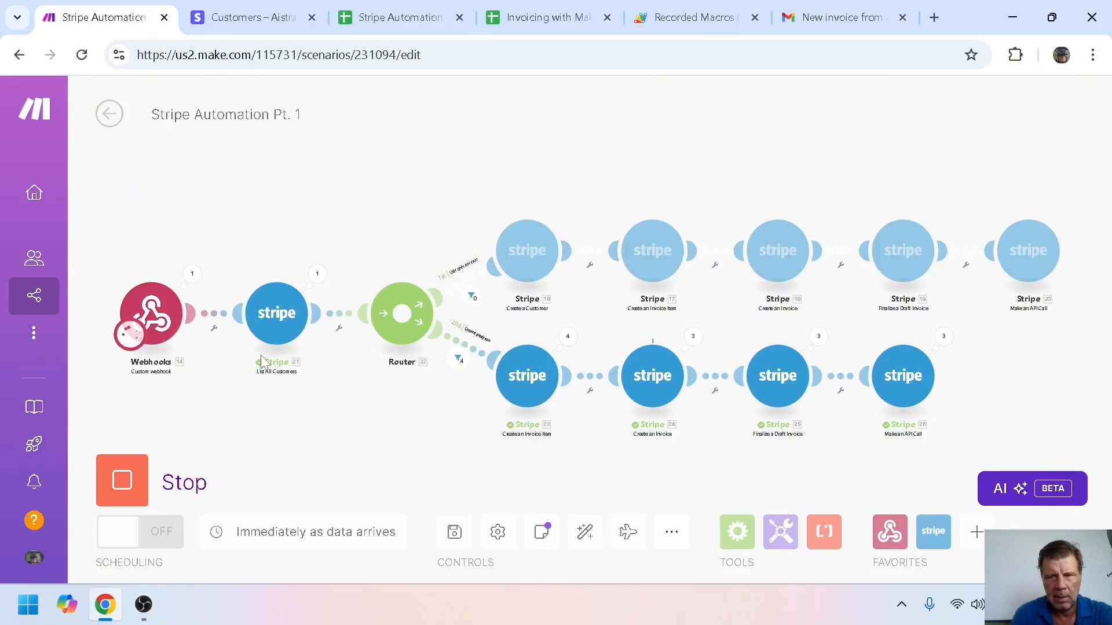
left_click(808, 21)
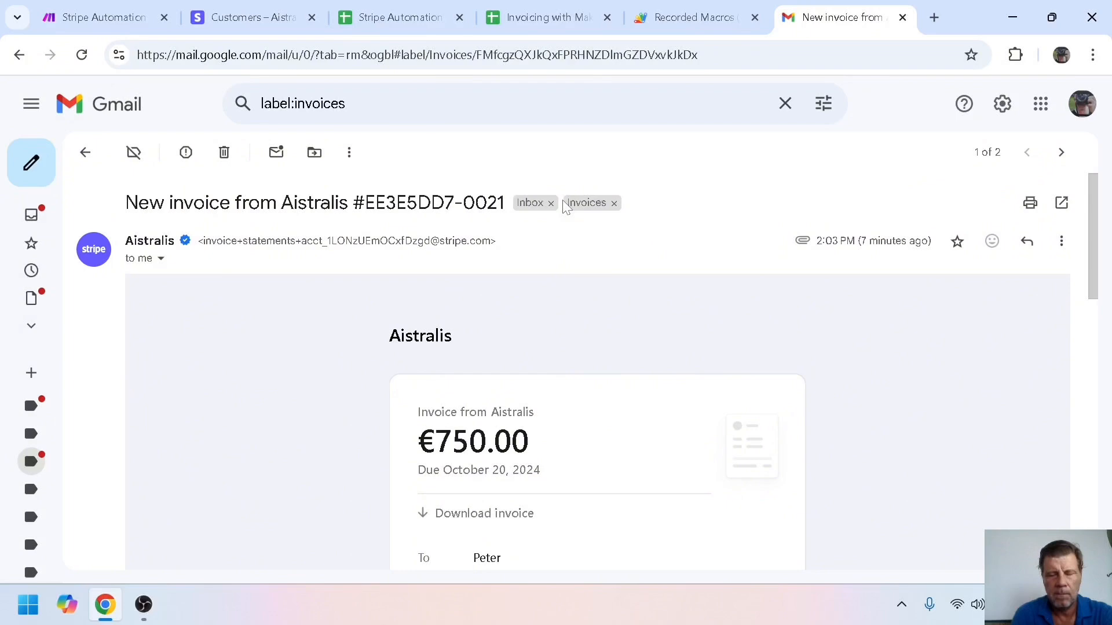
Return from the invoice e-mail to the Invoices label list
left_click(566, 206)
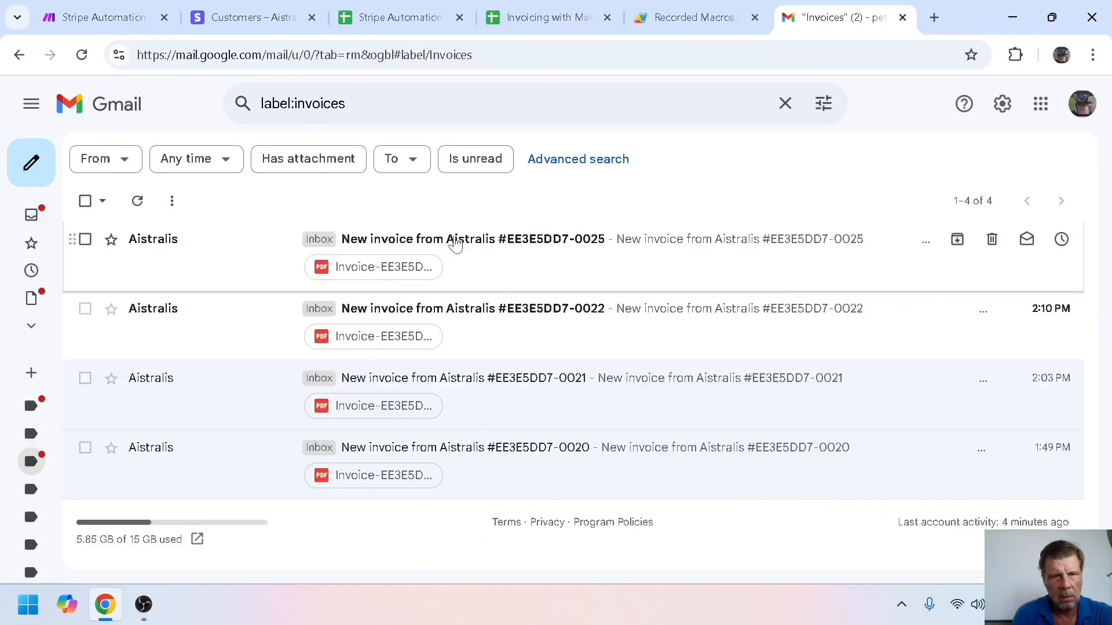